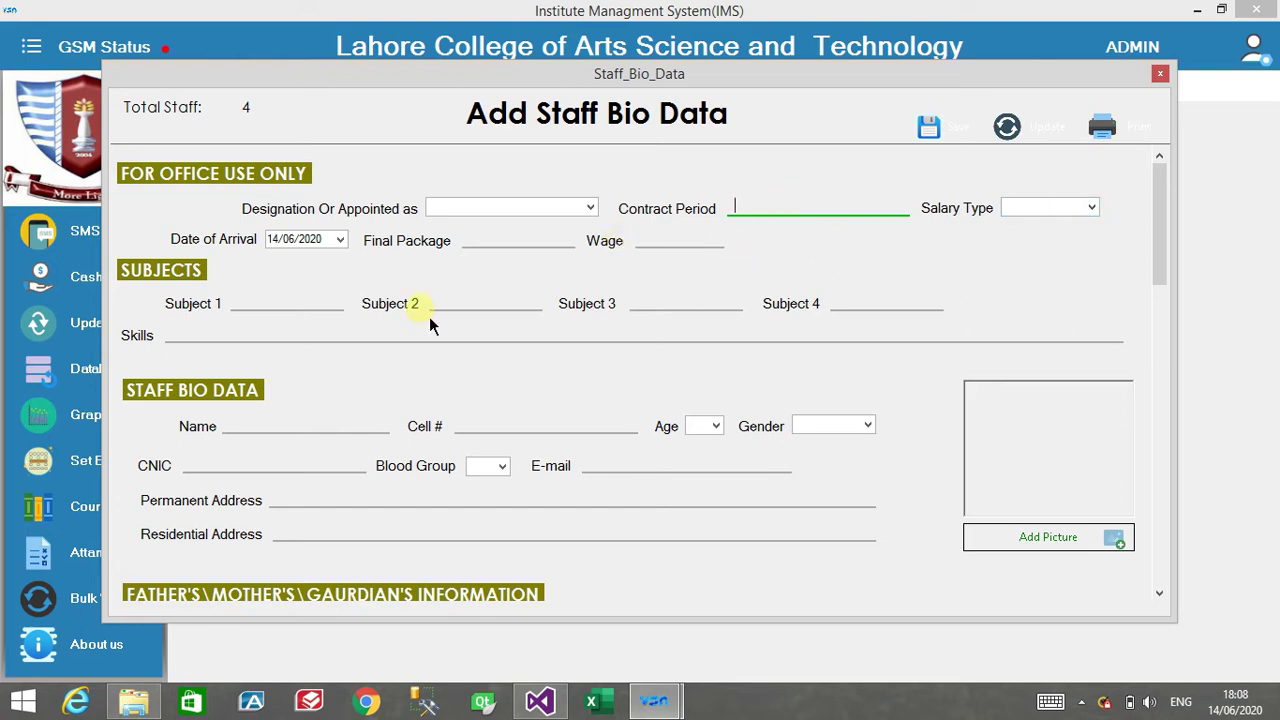
Step: Set the salary type to per Day and the final package to 10000 in the staff bio data form
left_click(1092, 212)
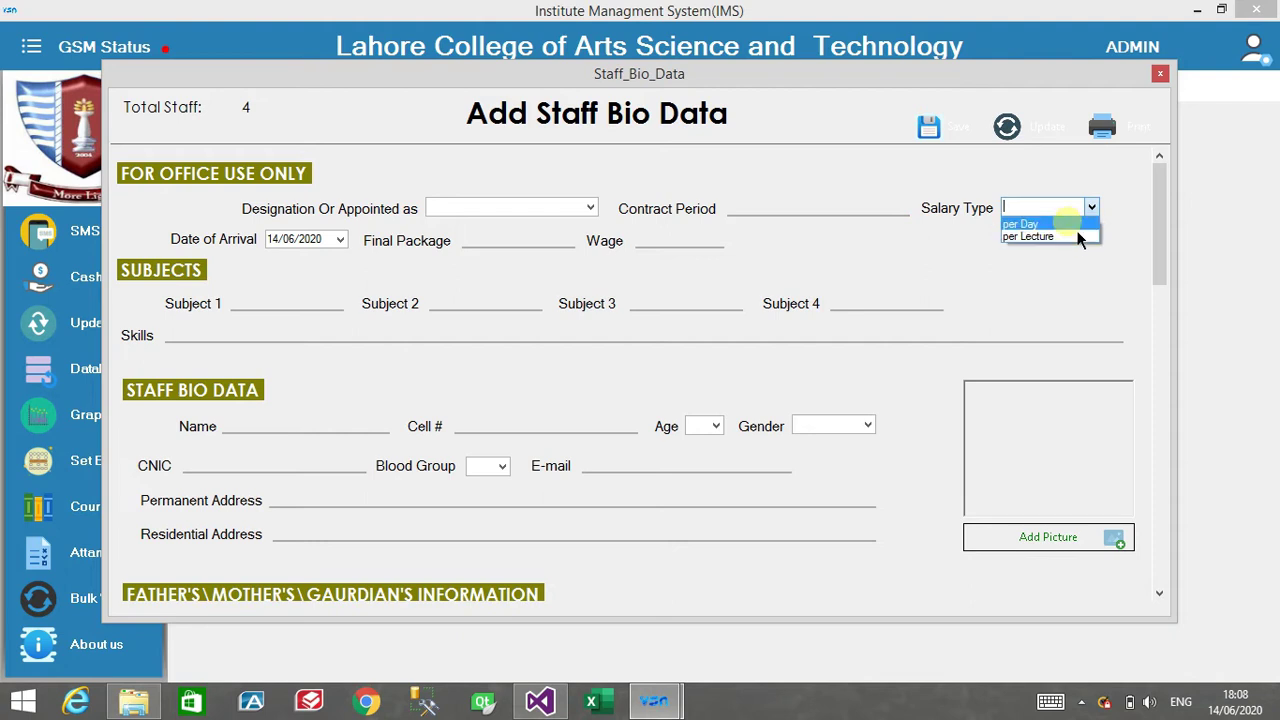
left_click(1078, 232)
left_click(506, 245)
type("10000")
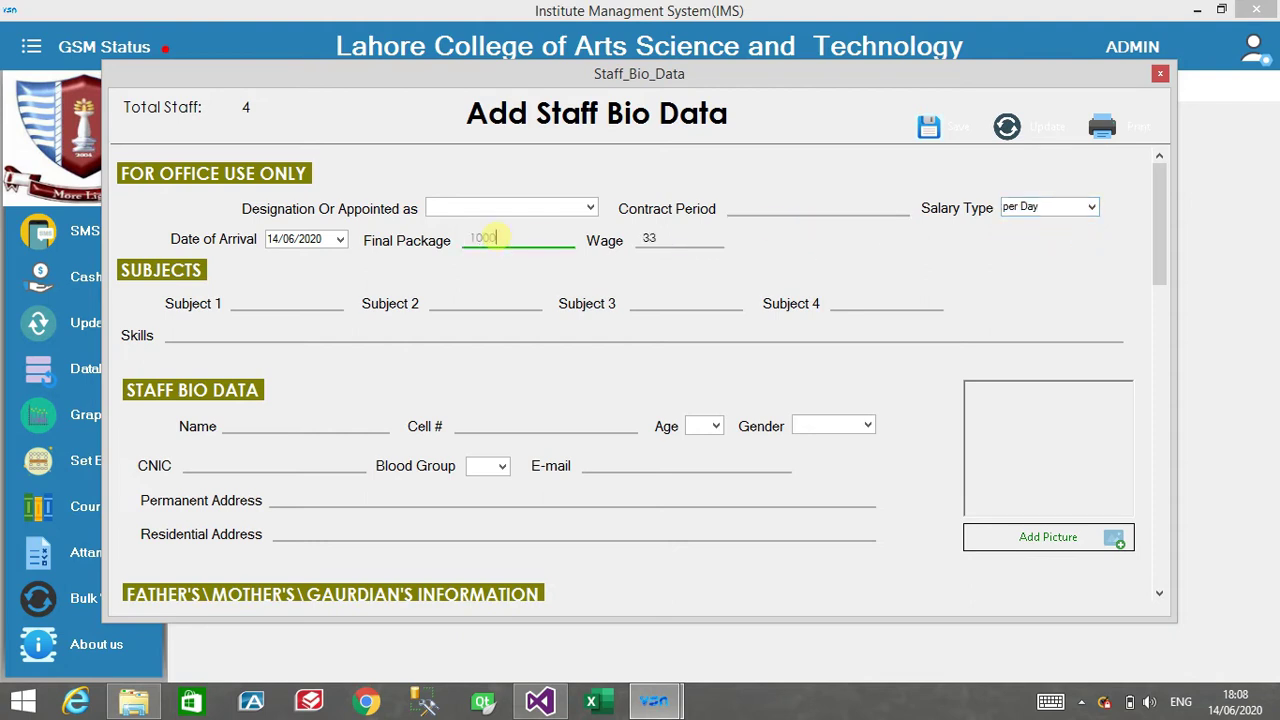
Step: Switch the salary type to per Lecture, and close the staff bio data form without saving
left_click(1092, 210)
left_click(1089, 240)
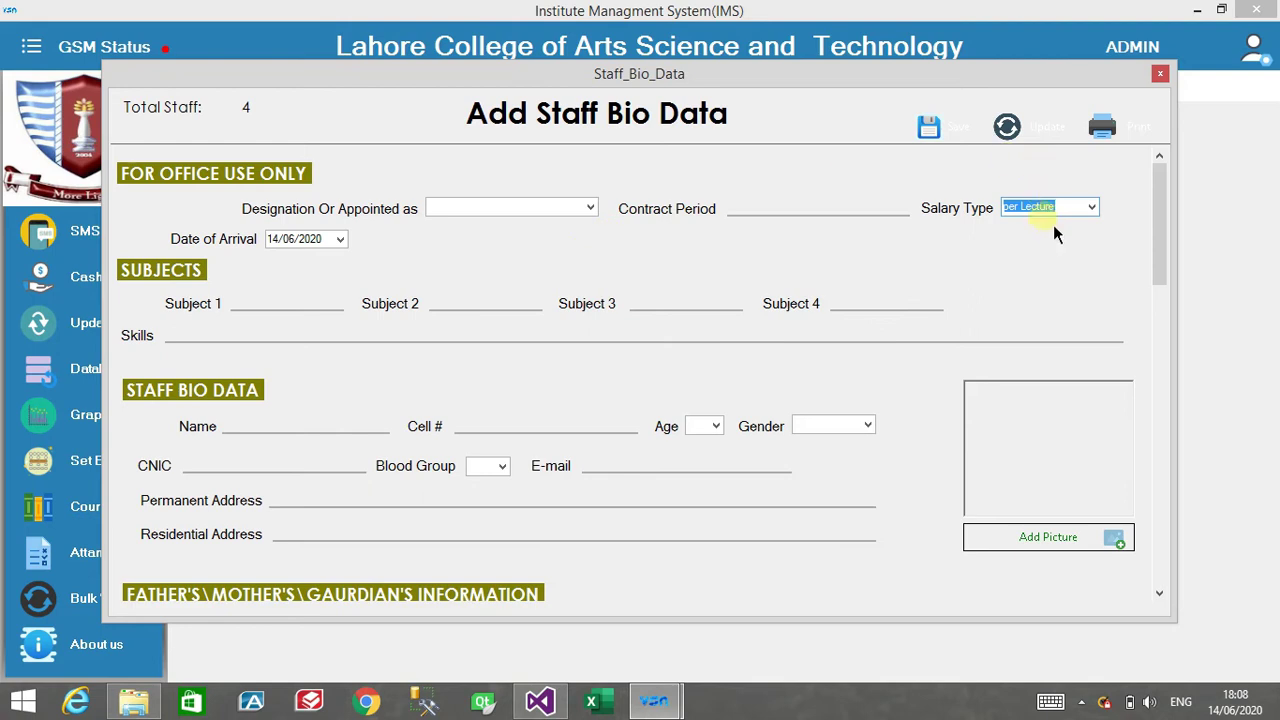
left_click(1161, 74)
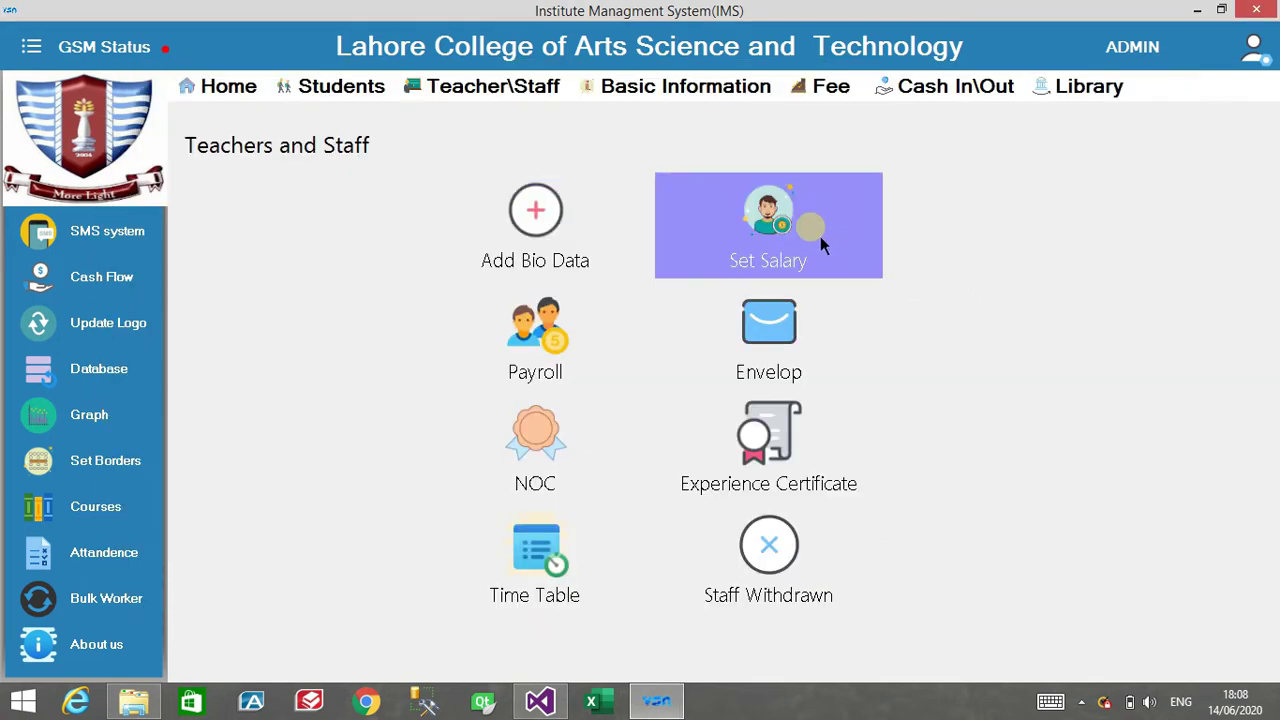
Step: Examine the teachers listed for lecture-wise salary and the Salary_Type column of the staff bio data records
left_click(820, 236)
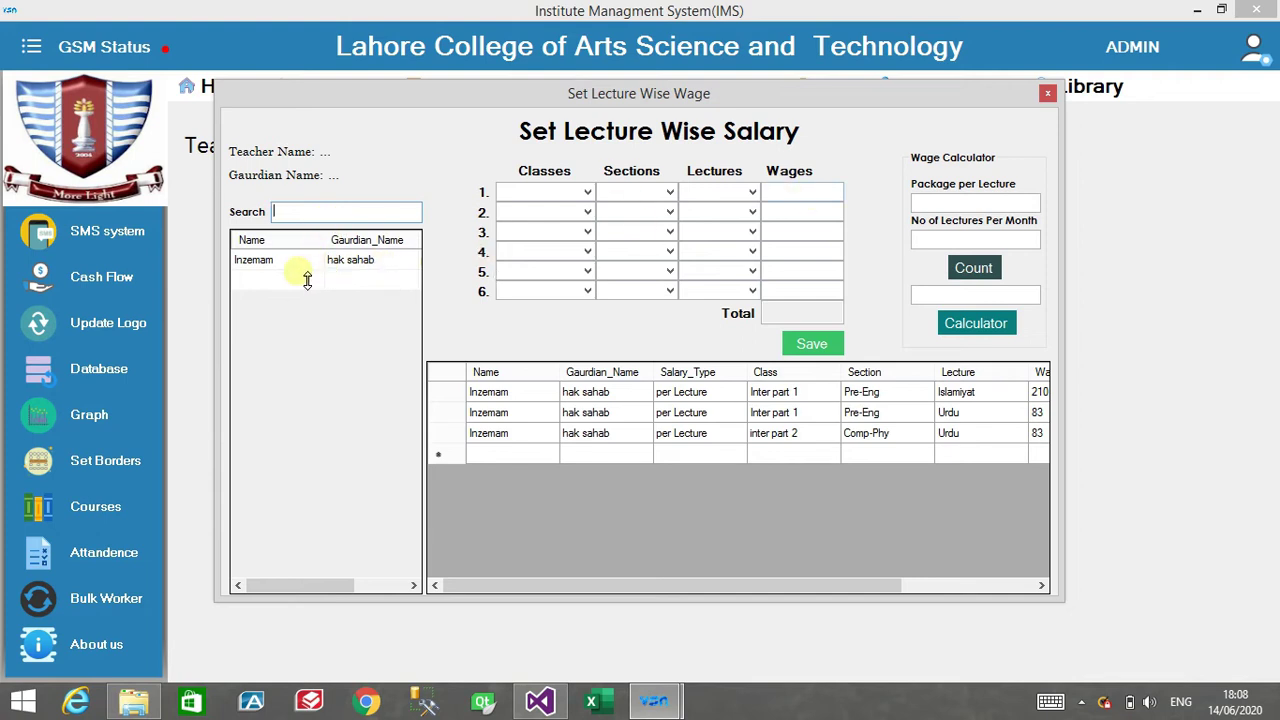
left_click(1050, 95)
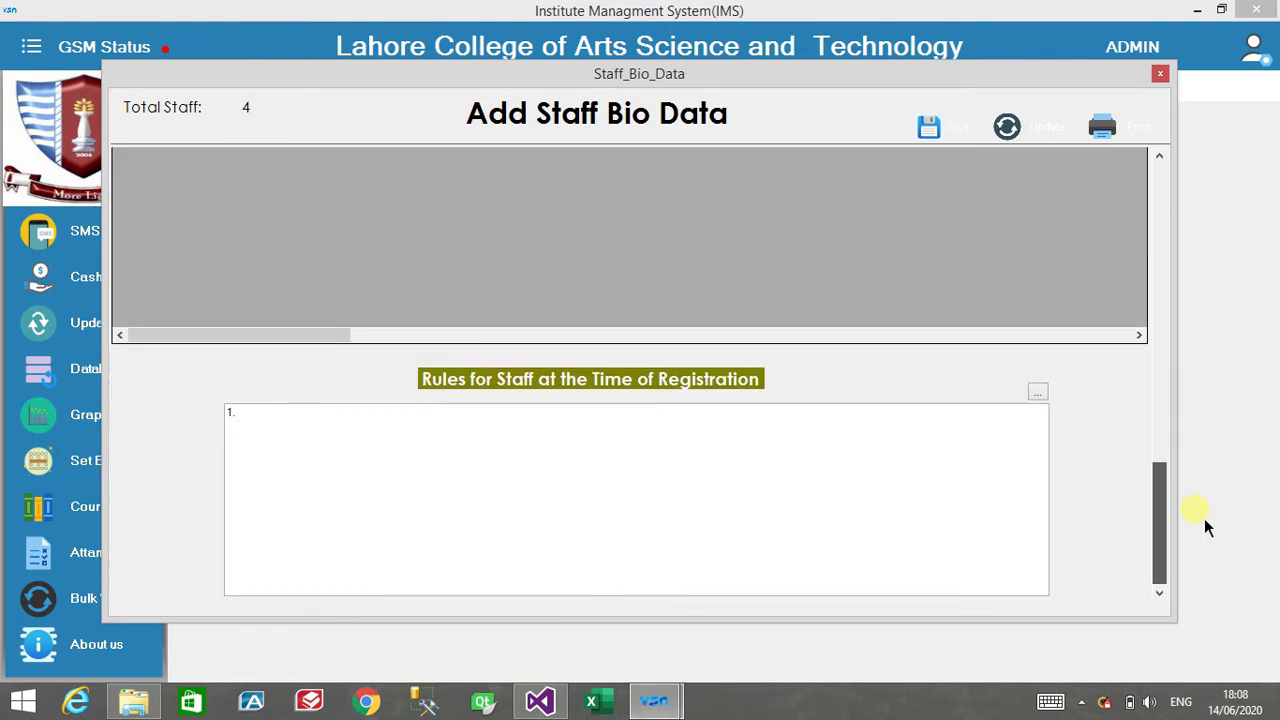
left_click_drag(1204, 518, 1171, 434)
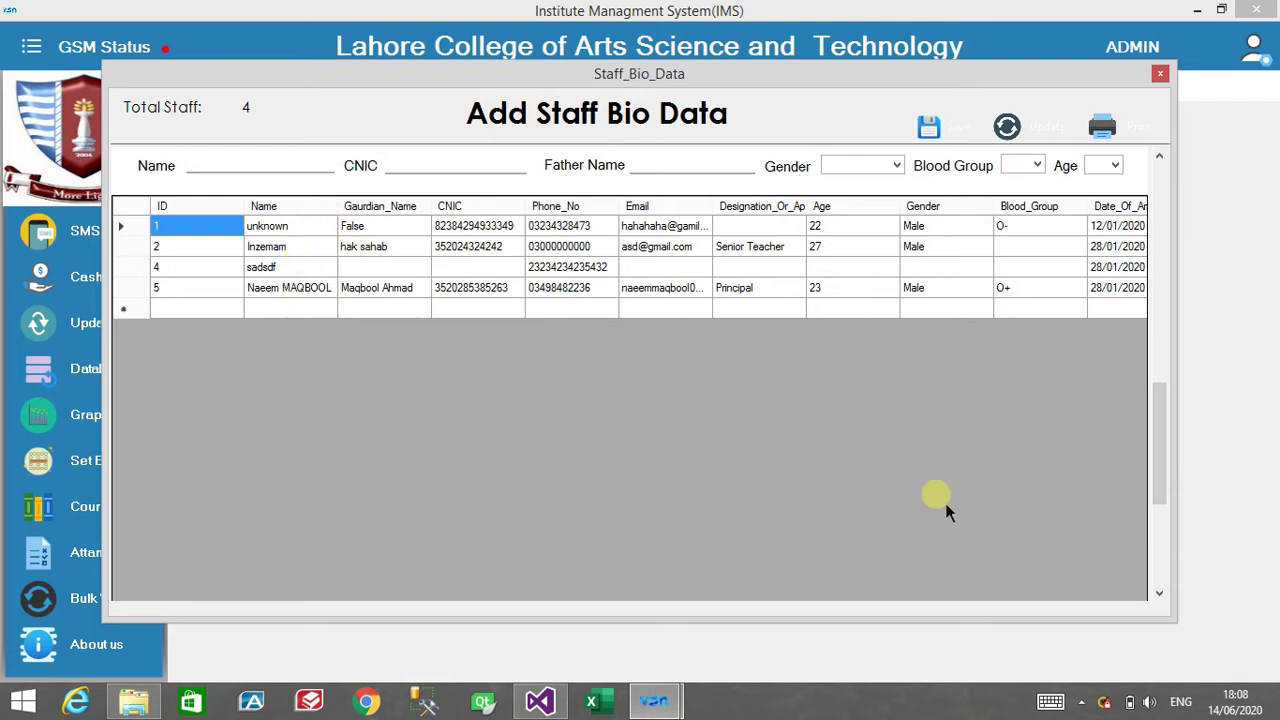
left_click_drag(1166, 443, 1168, 457)
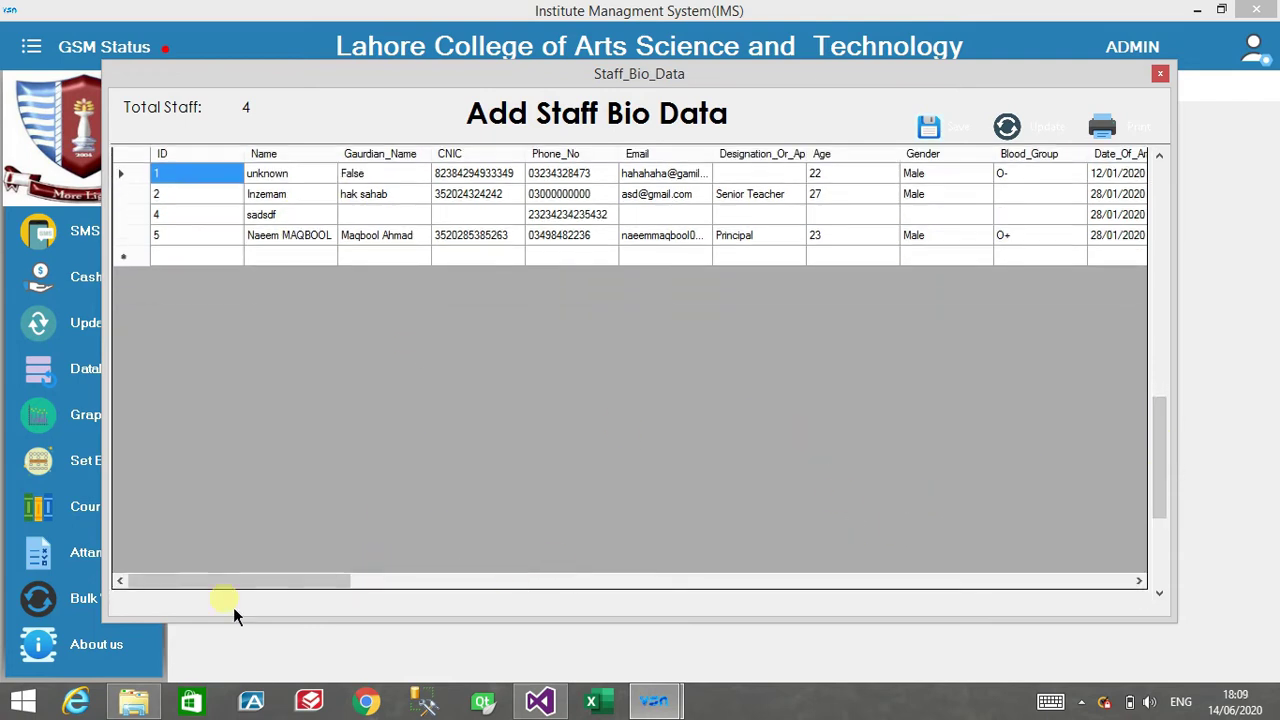
left_click_drag(246, 582, 1129, 600)
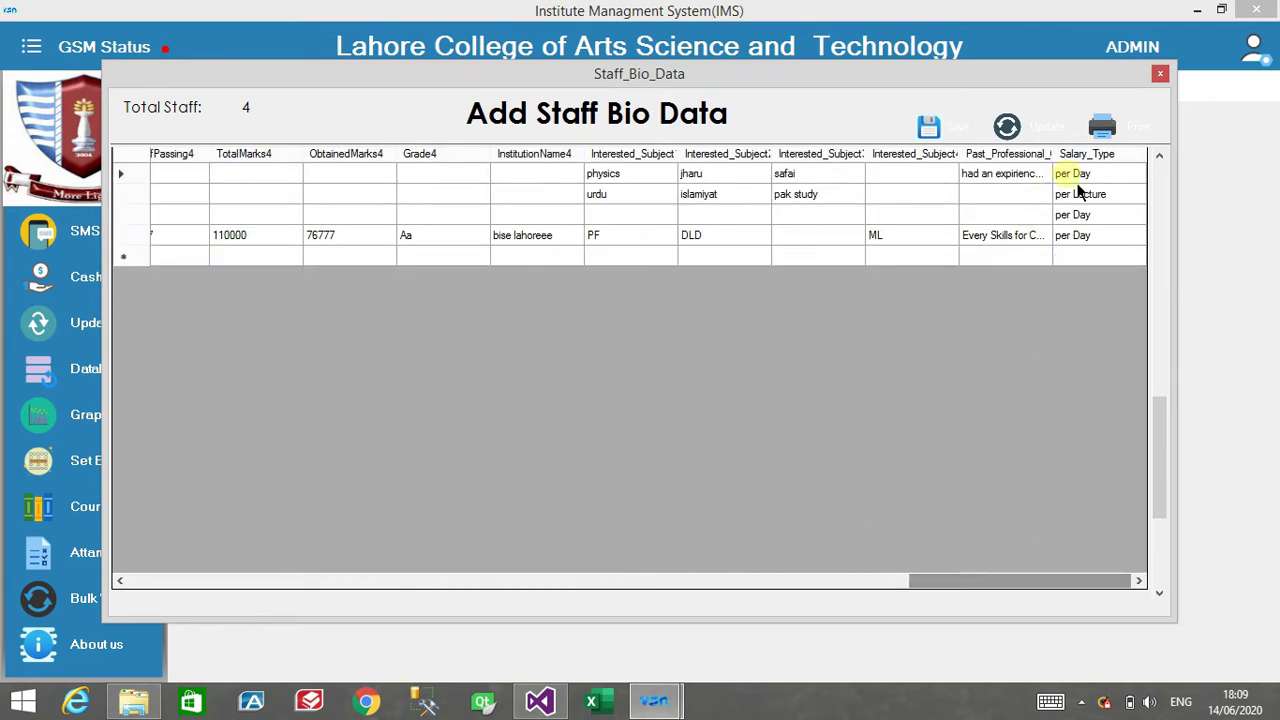
left_click(1160, 74)
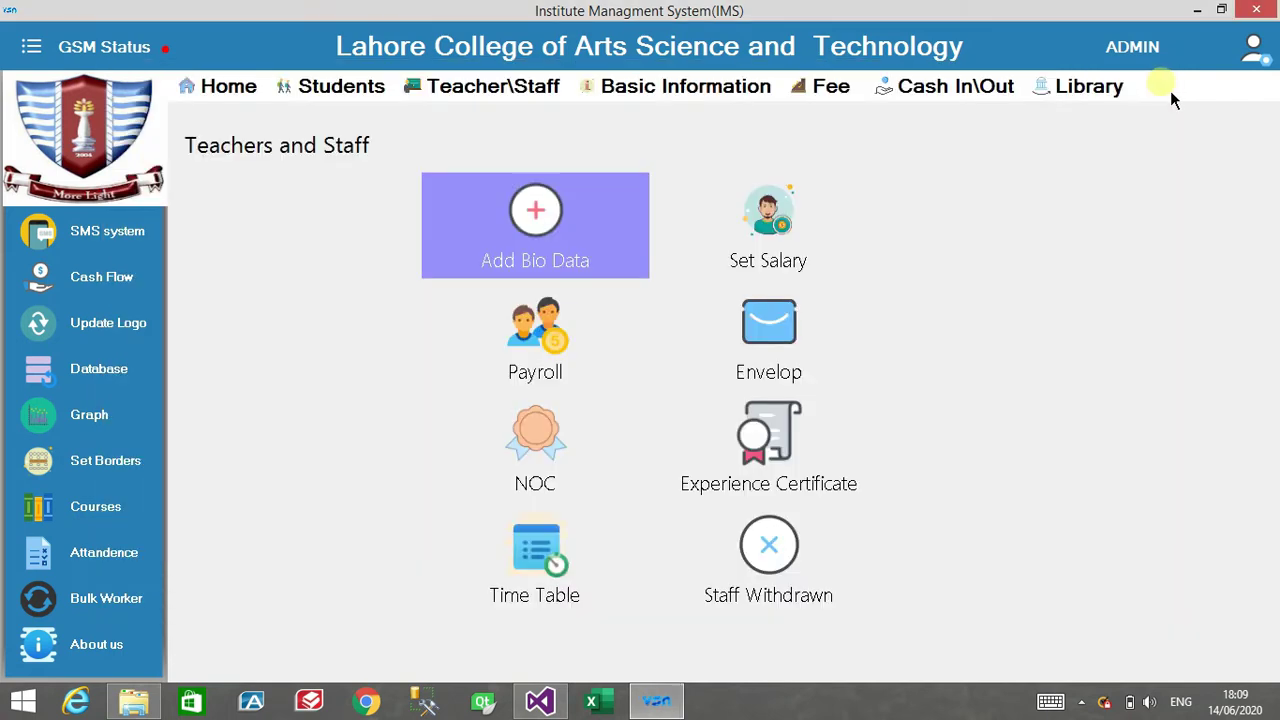
Step: Open the salary setup and load the listed per-lecture teacher's class and wage entries
left_click(872, 232)
left_click(335, 214)
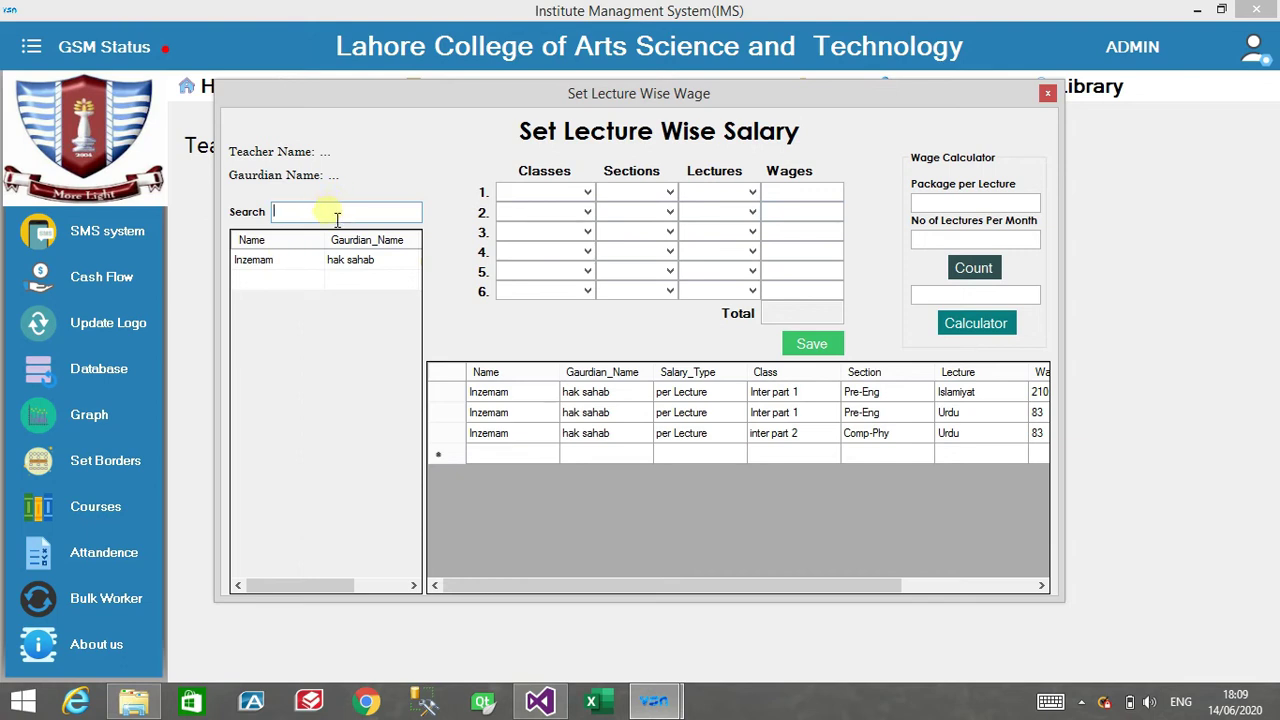
type("il")
key("BackSpace")
key("BackSpace")
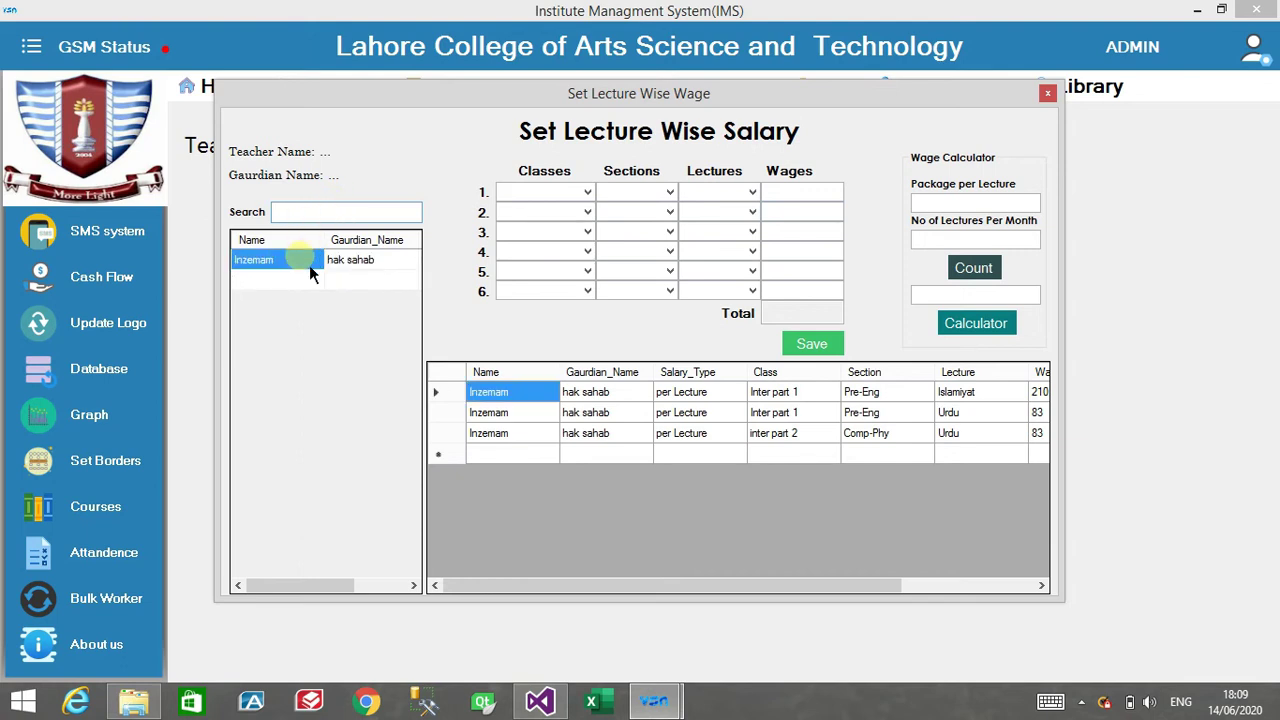
left_click(308, 267)
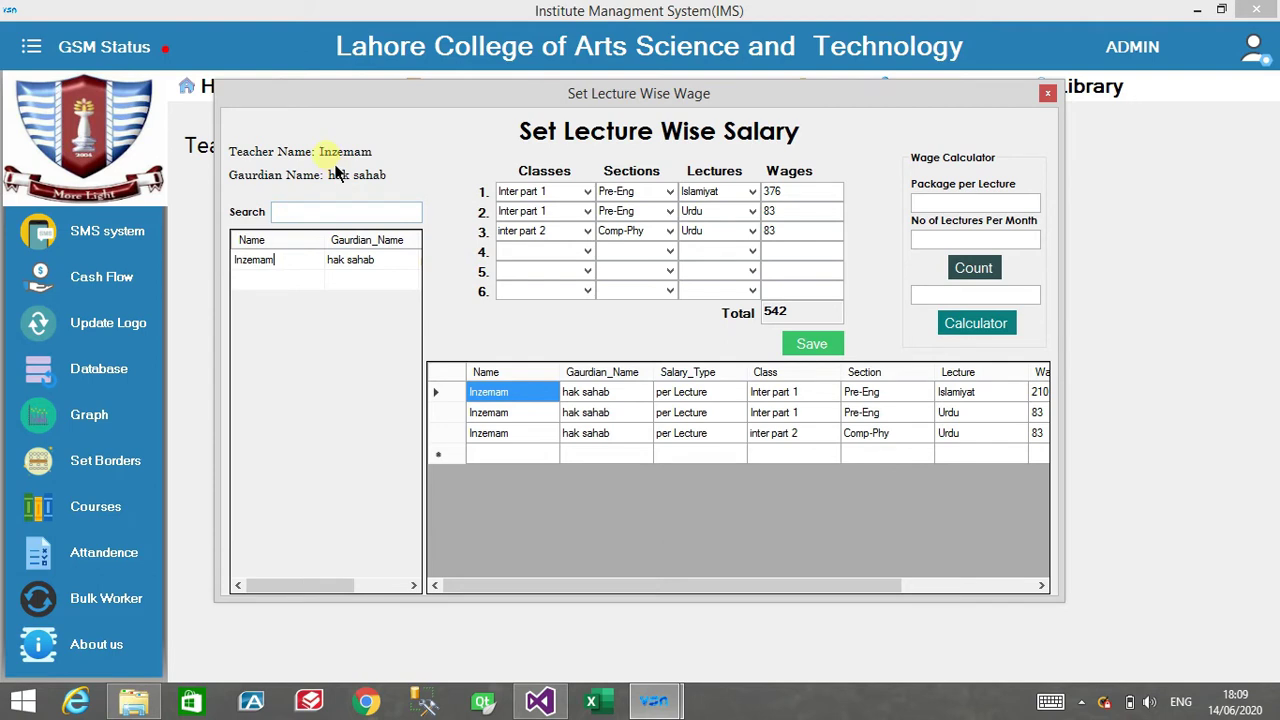
Step: Try to add a fourth lecture row with class inter part 2 and section Pre-Eng, and look for its lectures
left_click(587, 251)
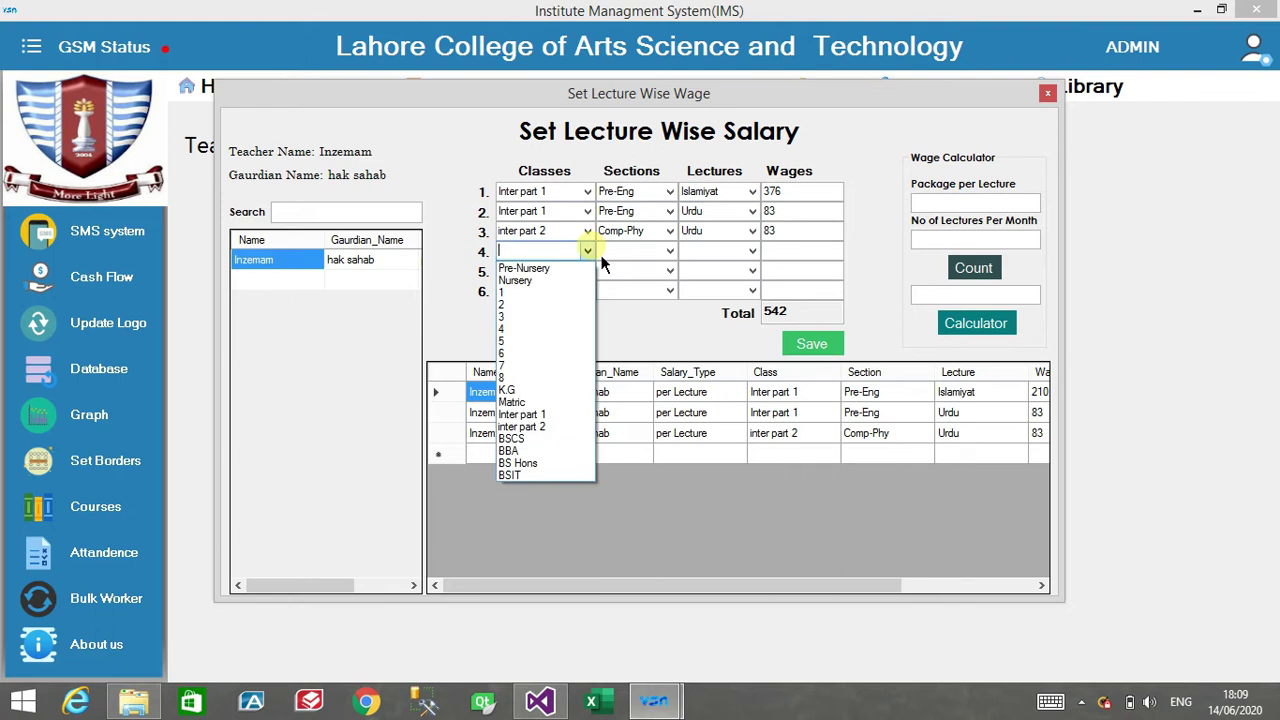
left_click(549, 433)
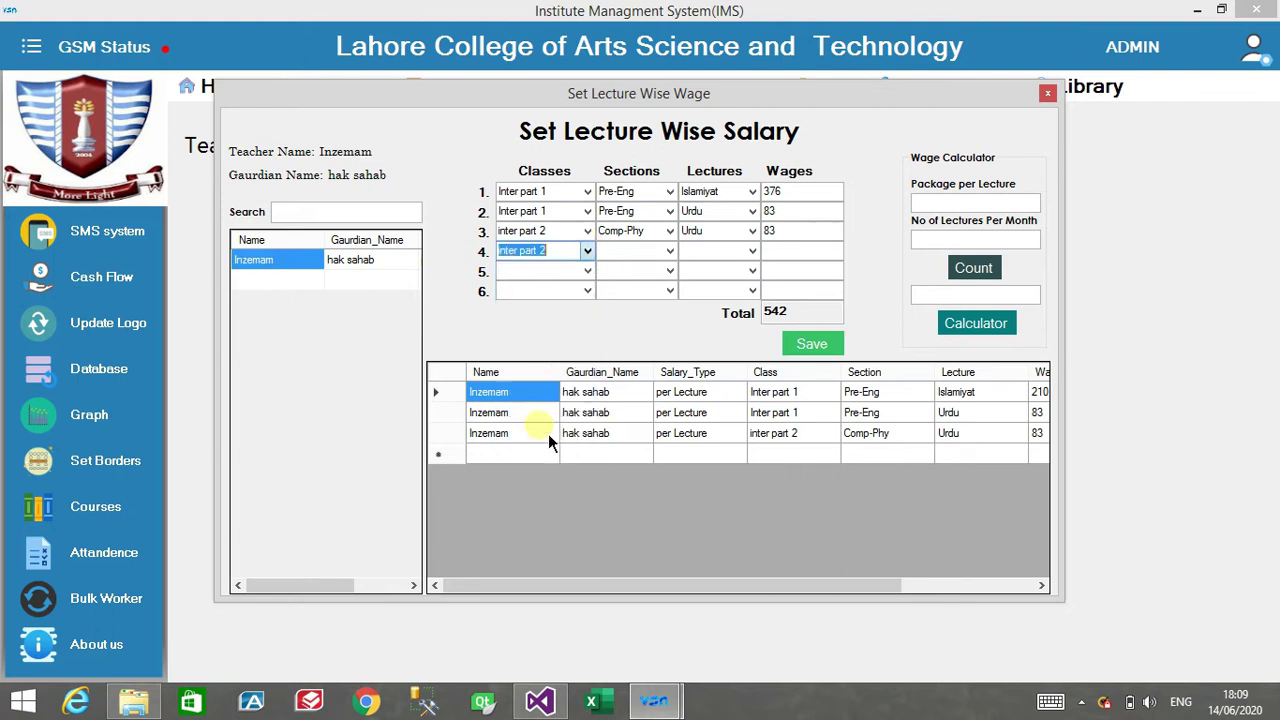
left_click(670, 251)
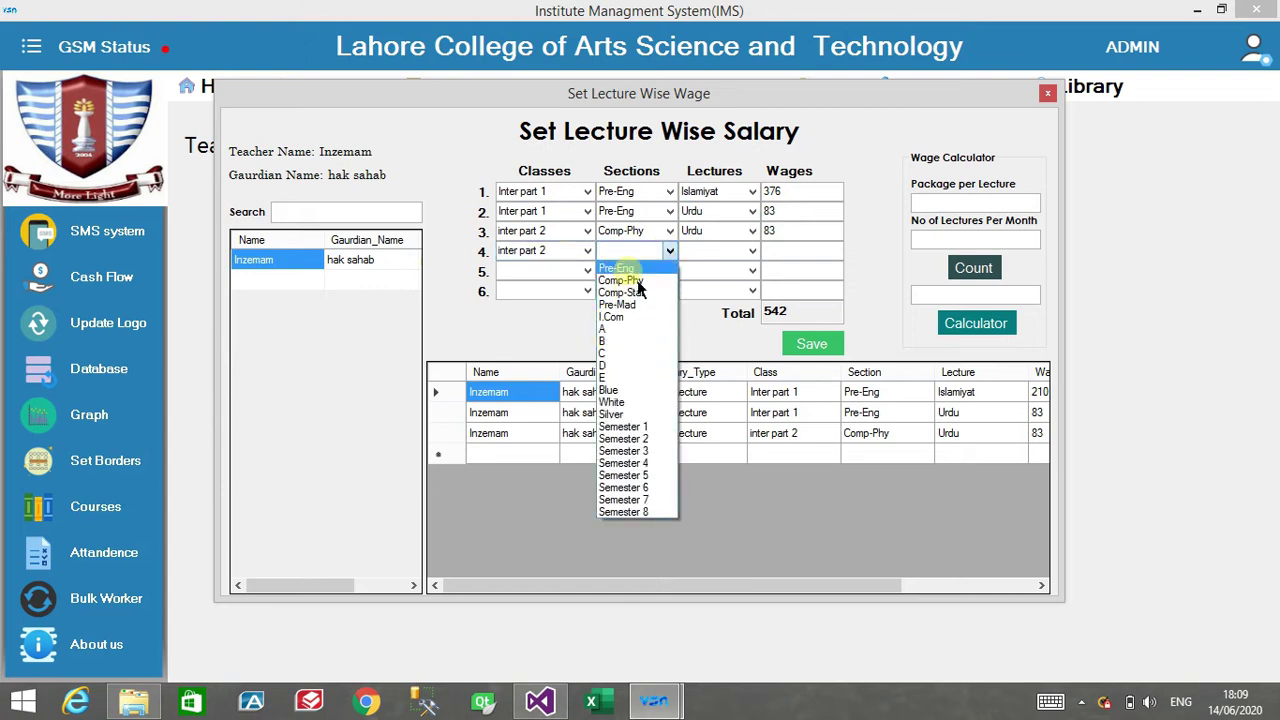
left_click(628, 269)
left_click(752, 251)
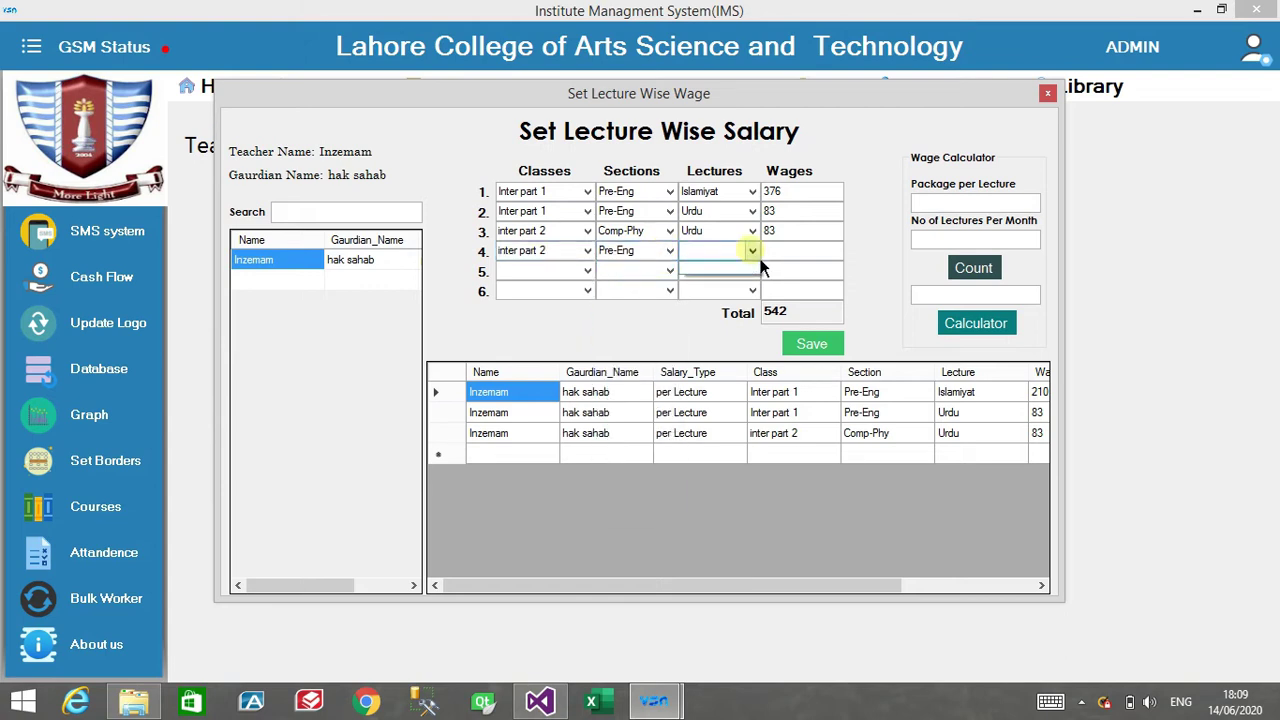
left_click(764, 273)
Step: Check the lecture choices in the neighbouring rows, and close the lecture-wise salary window without saving
left_click(760, 272)
left_click(753, 272)
left_click(753, 291)
left_click(753, 291)
left_click(752, 231)
left_click(750, 232)
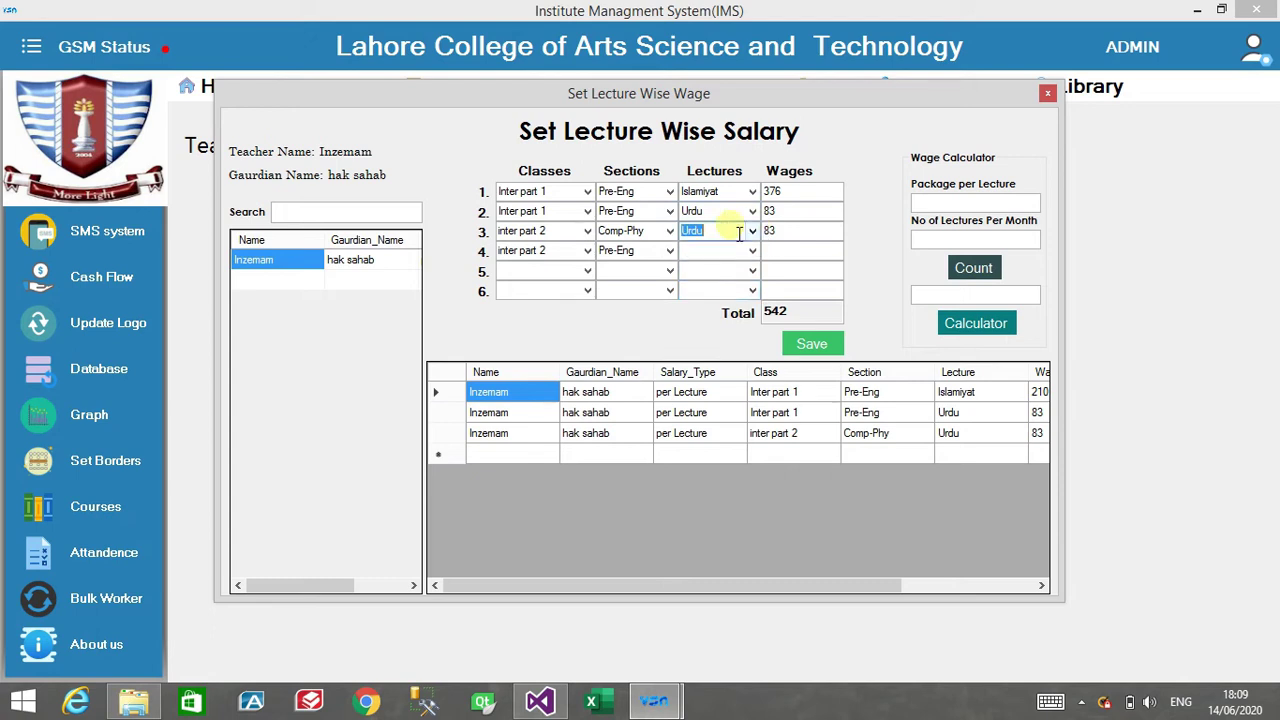
left_click(1048, 94)
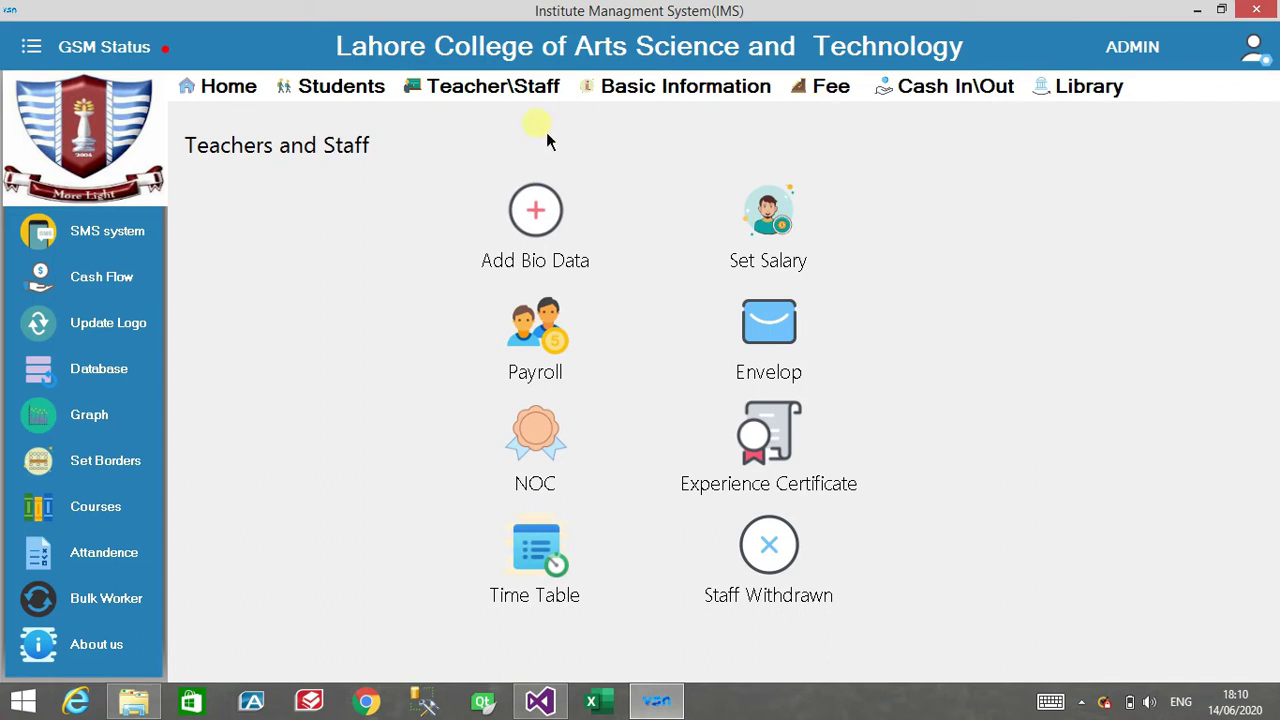
Step: Review the subjects assigned to BSCS Semester 2 in the class subjects and percentage settings, and close them
left_click(311, 100)
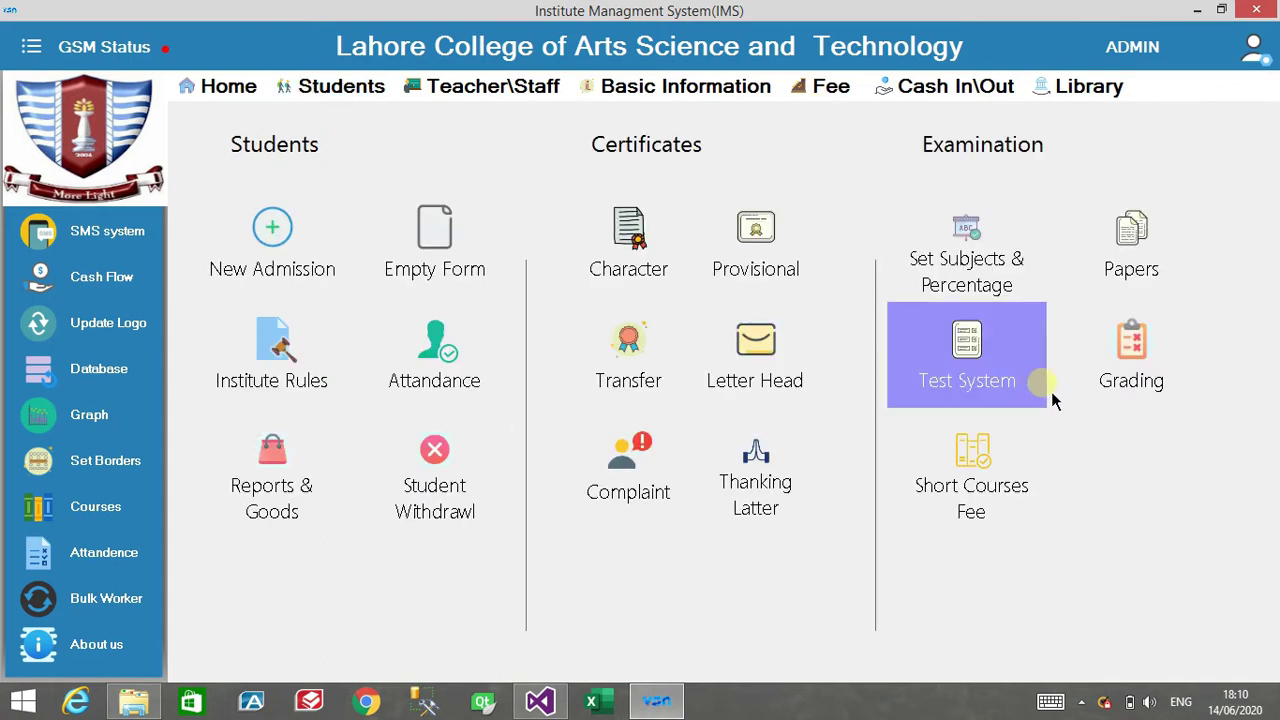
left_click(975, 282)
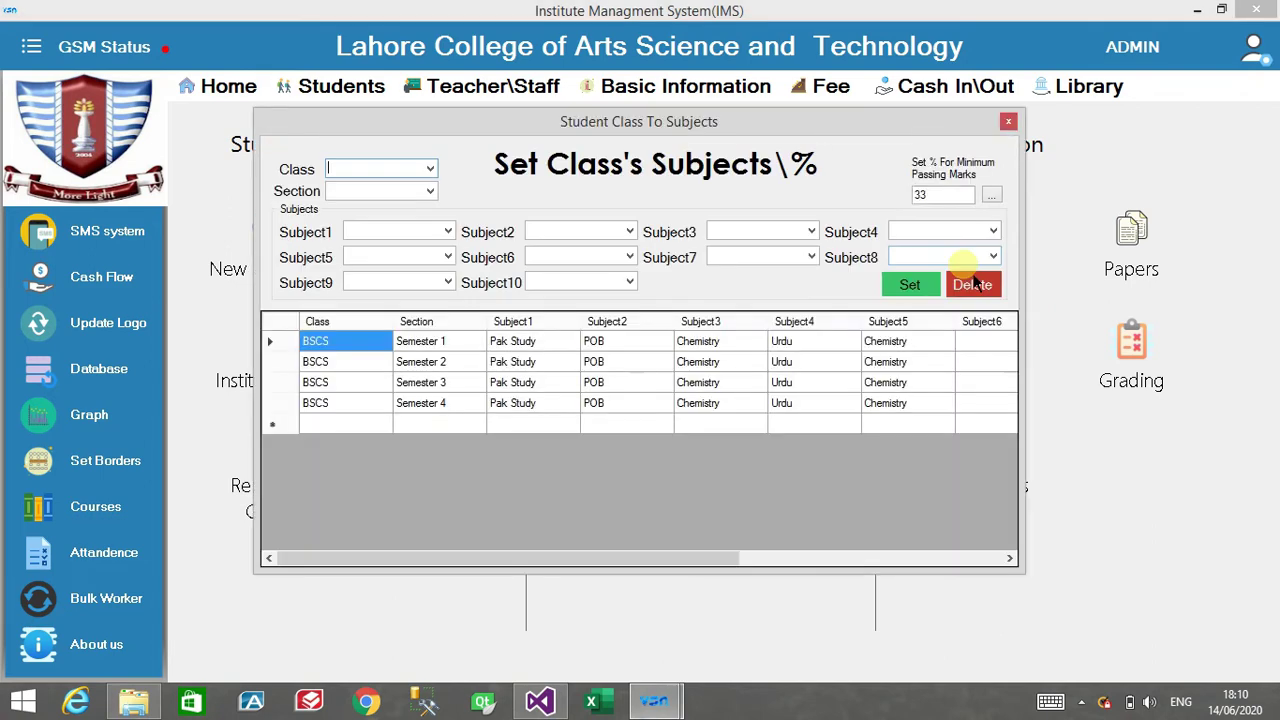
left_click(322, 366)
left_click(418, 363)
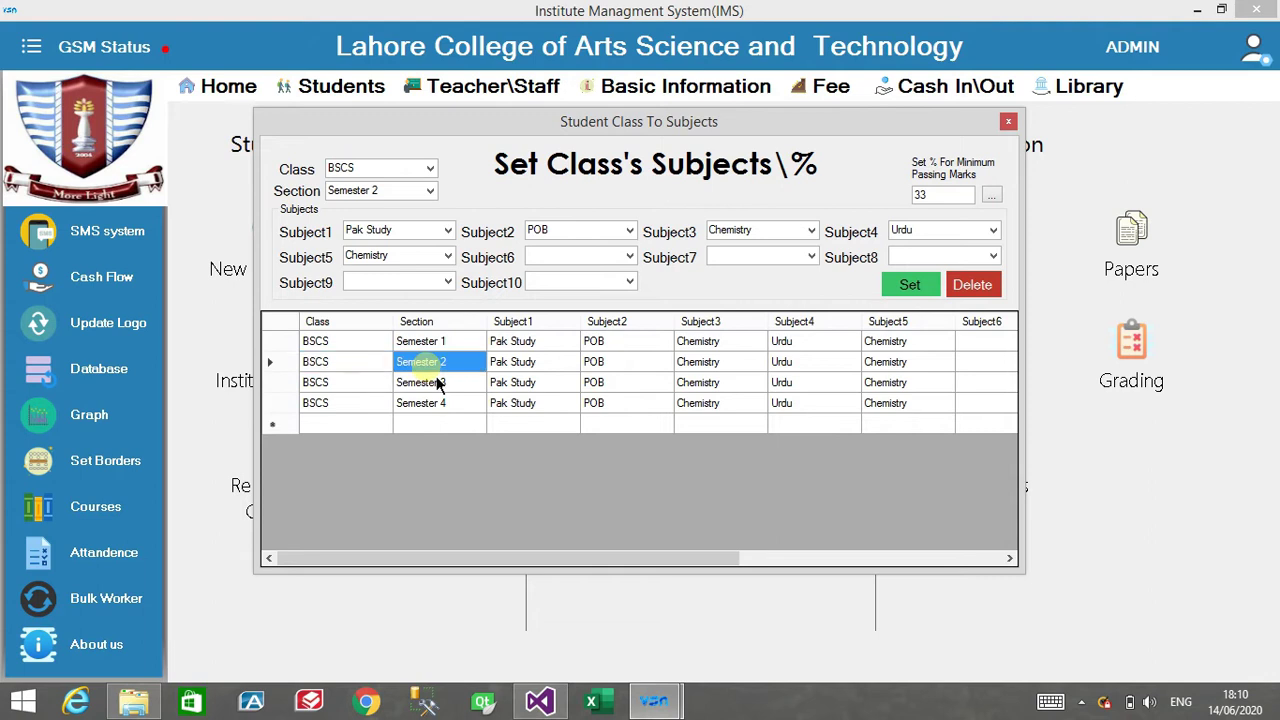
left_click(1008, 122)
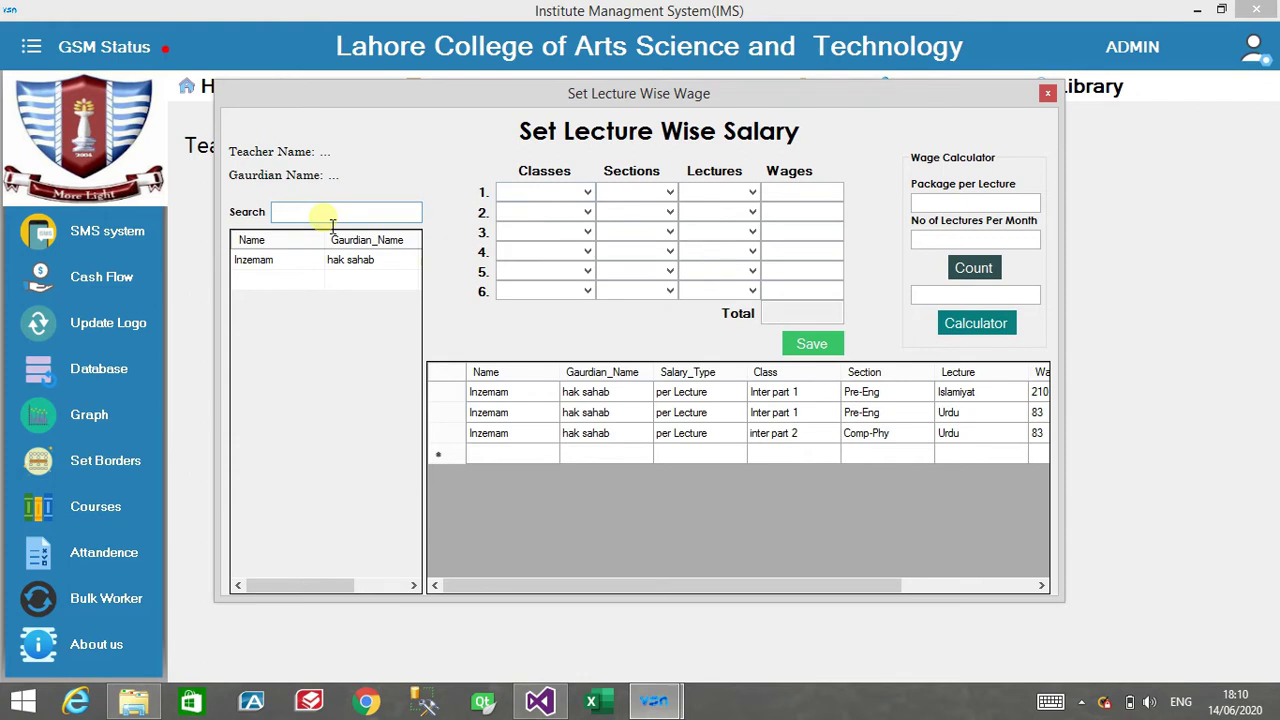
Step: Load the teacher in the lecture-wise salary setup and fill the fourth row with BSCS, Semester 1 and Pak Study
left_click(288, 265)
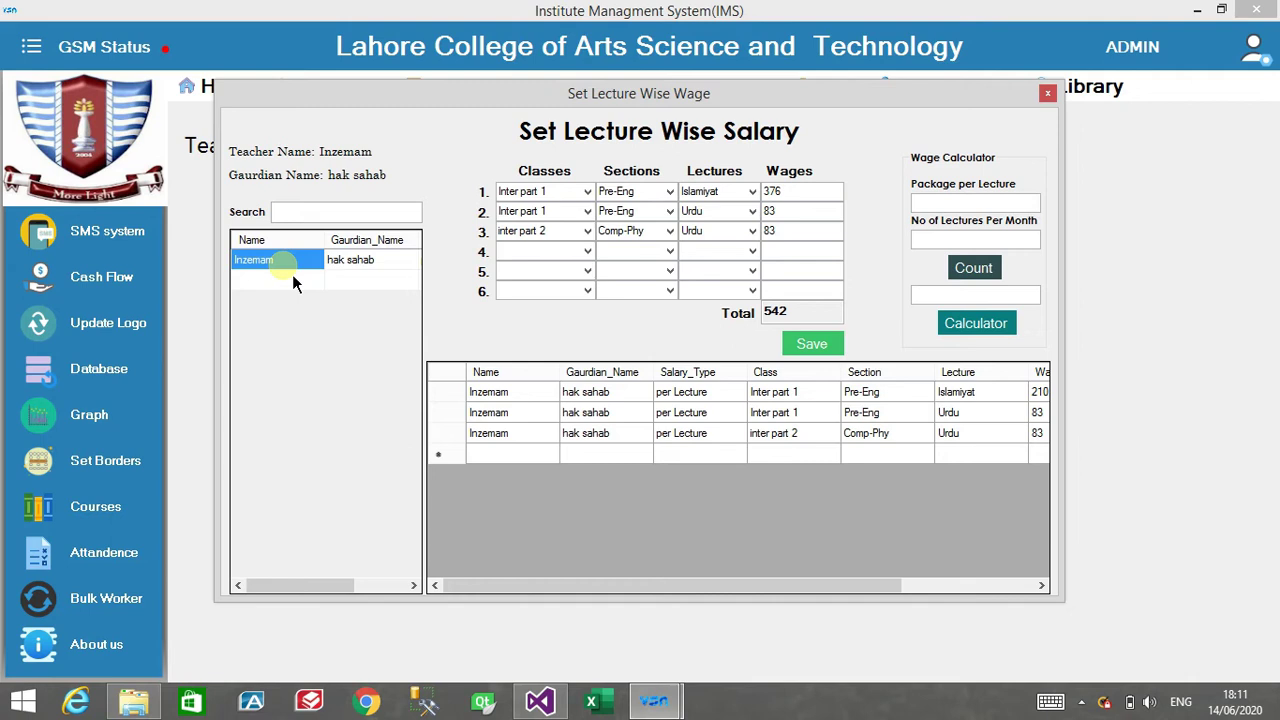
left_click(587, 251)
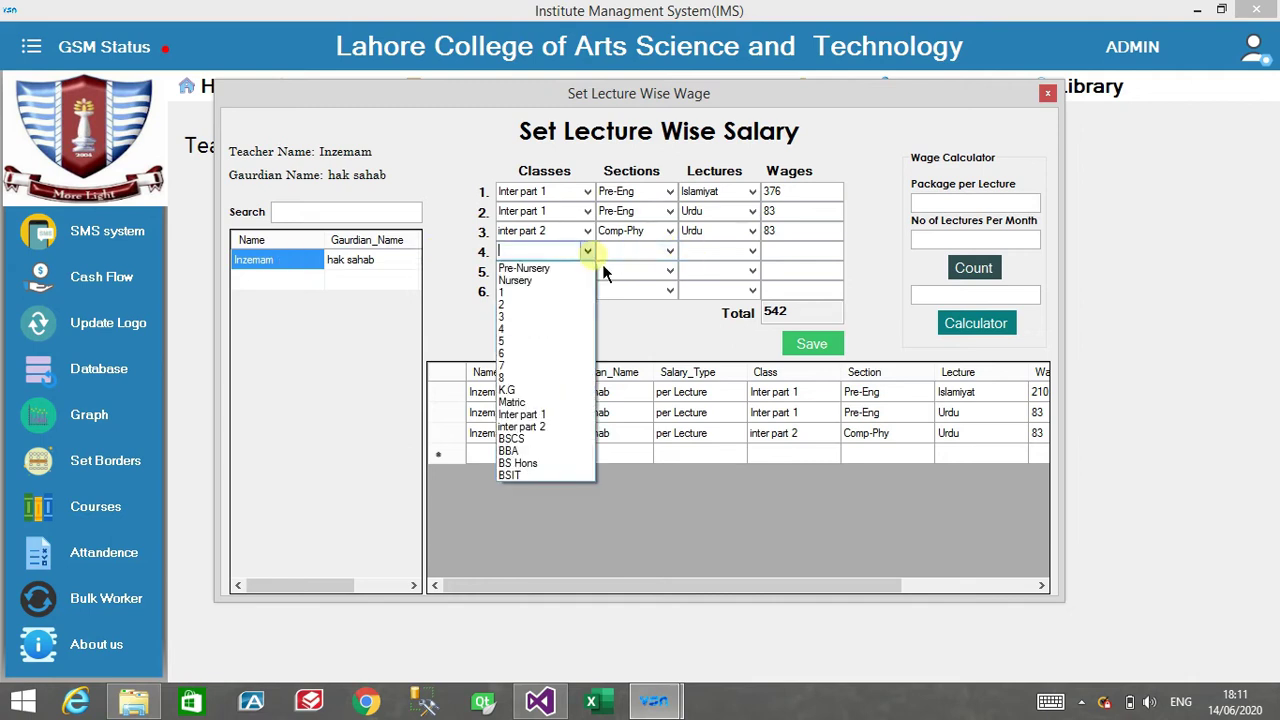
left_click(539, 441)
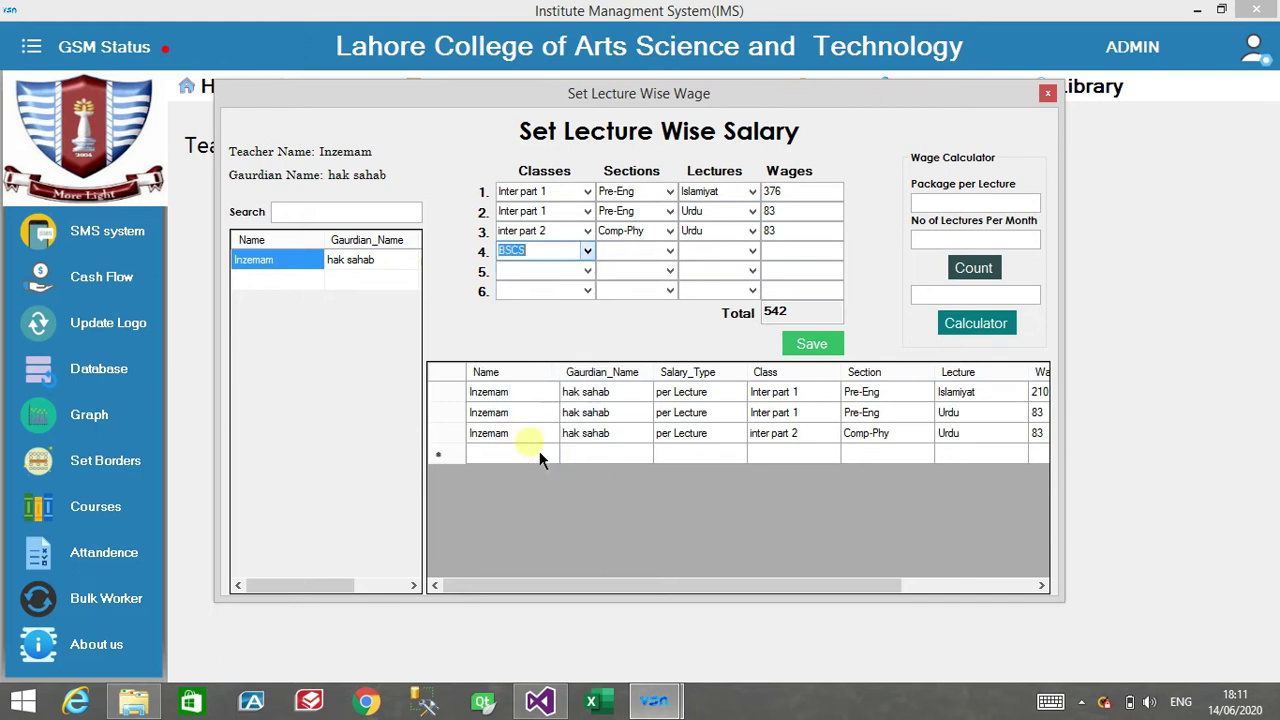
left_click(670, 251)
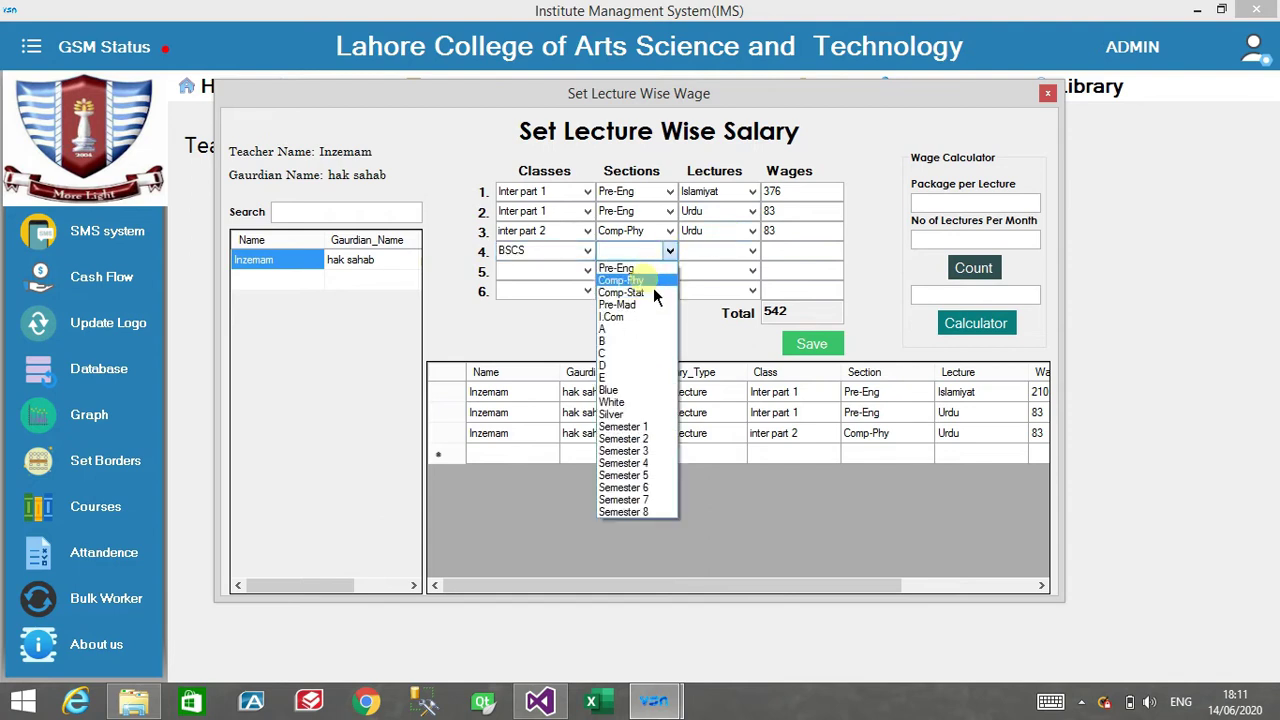
left_click(651, 433)
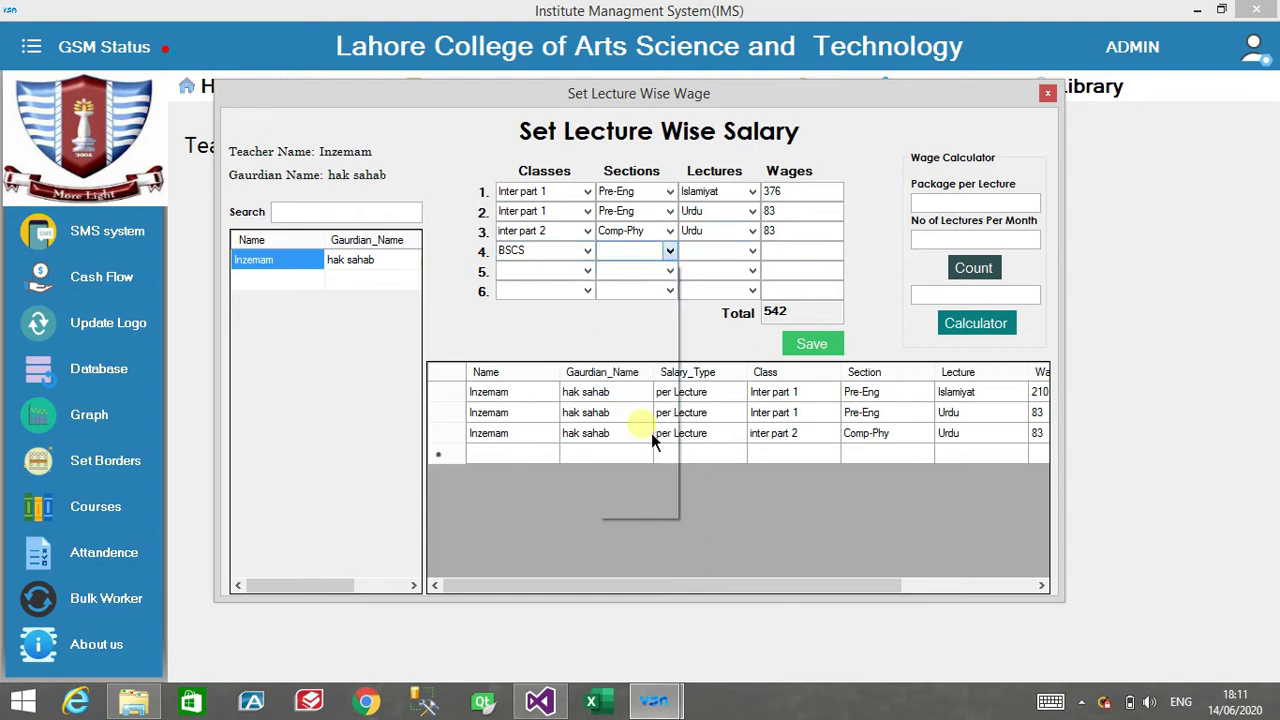
left_click(752, 251)
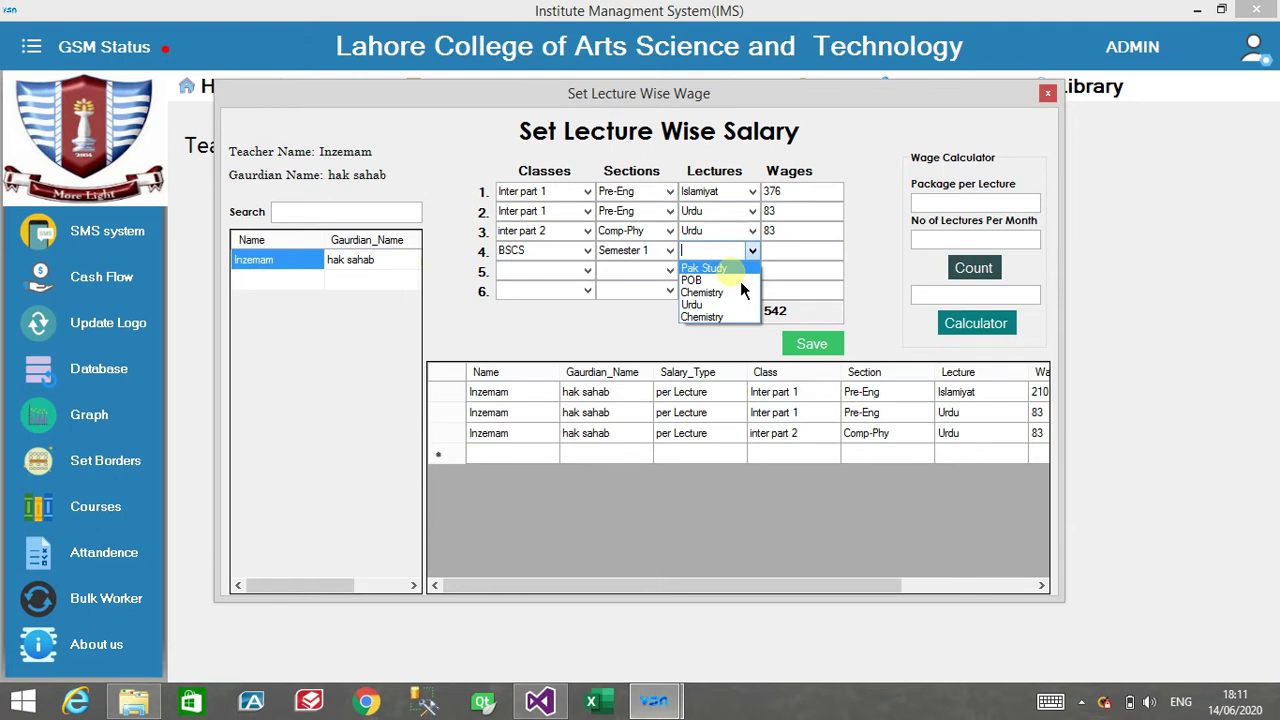
key("Return")
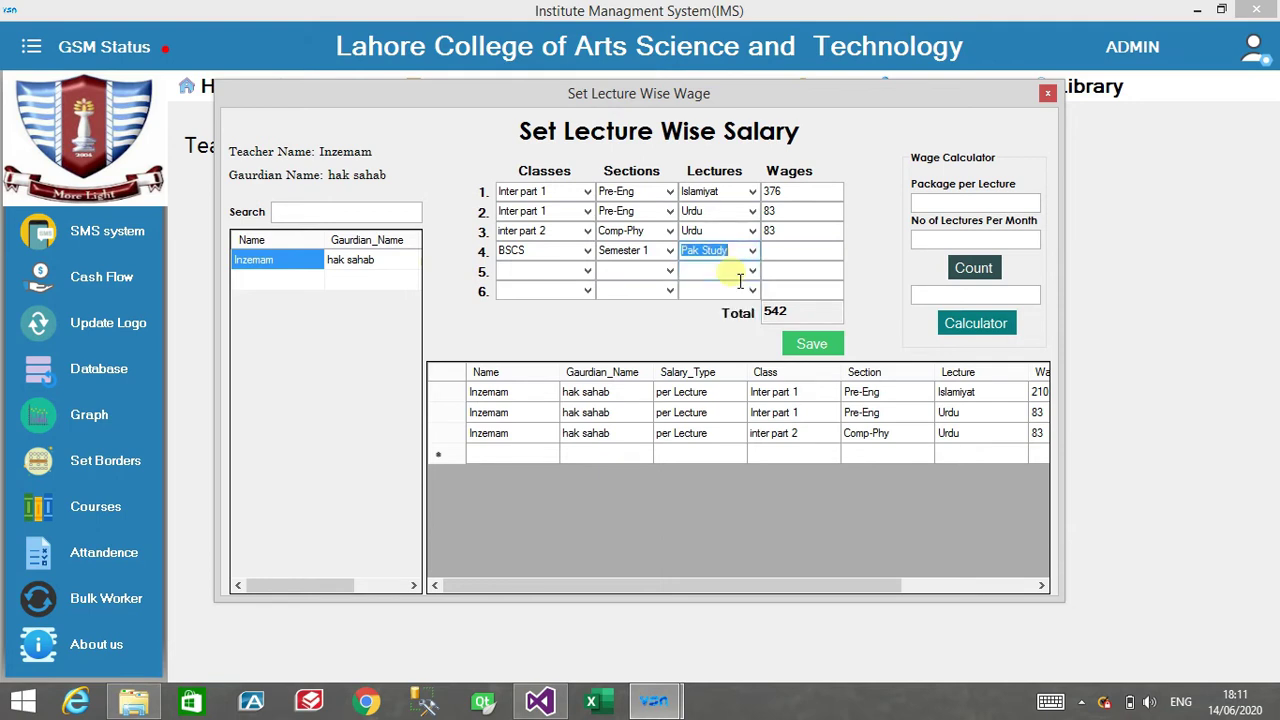
Step: Set the wage for the BSCS Semester 1 Pak Study lecture to 77
left_click(819, 258)
type("30")
key("BackSpace")
key("BackSpace")
type("77")
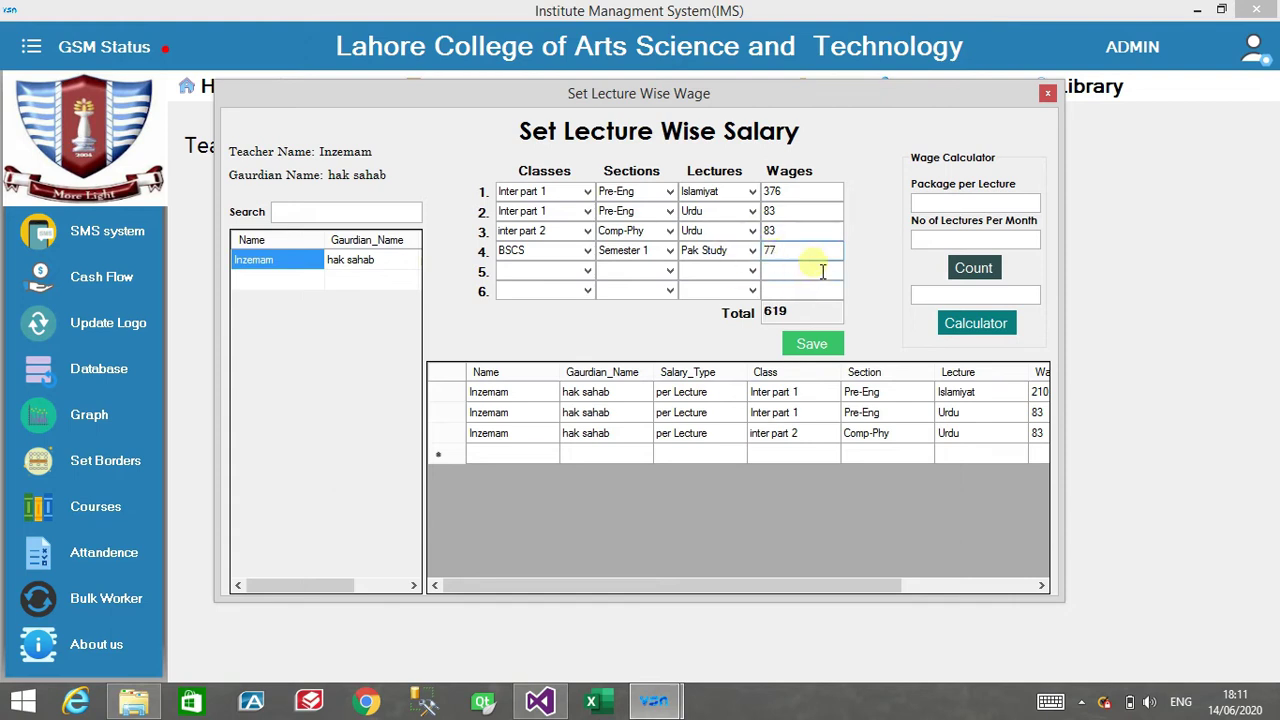
Step: Calculate a wage from a package per lecture of 12 and 4 lectures per month
left_click(992, 208)
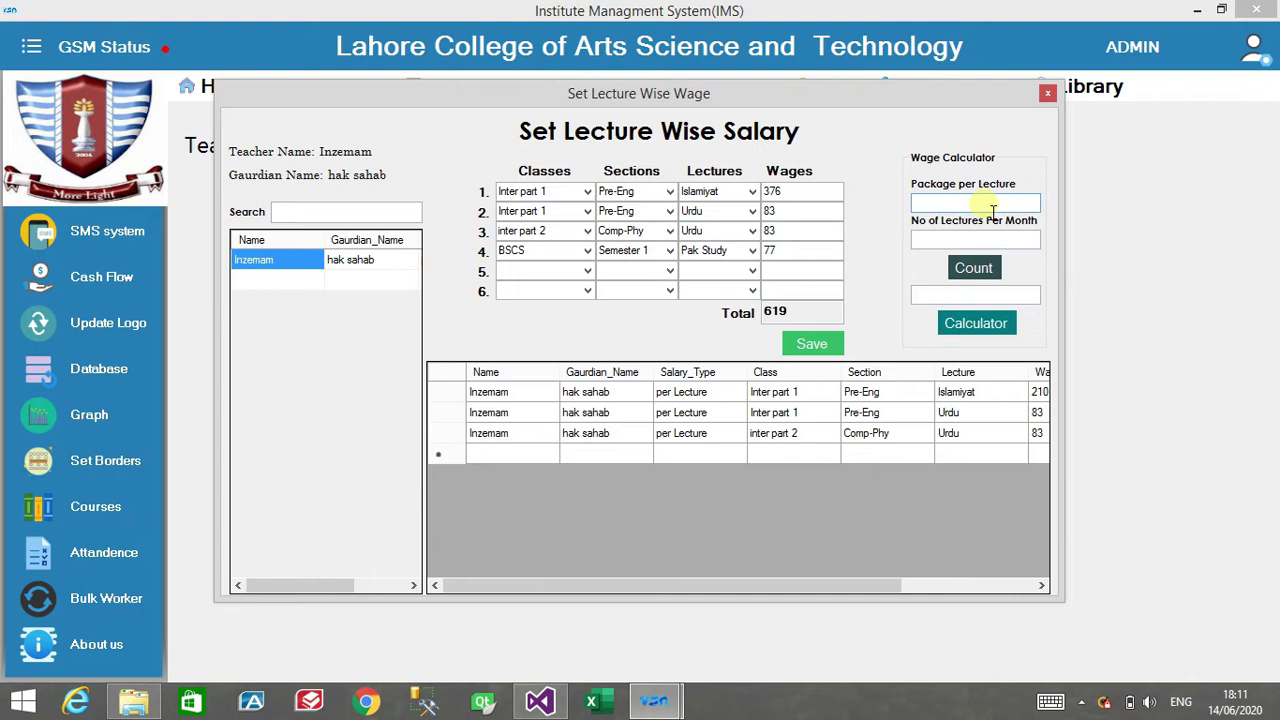
type("12")
left_click(975, 242)
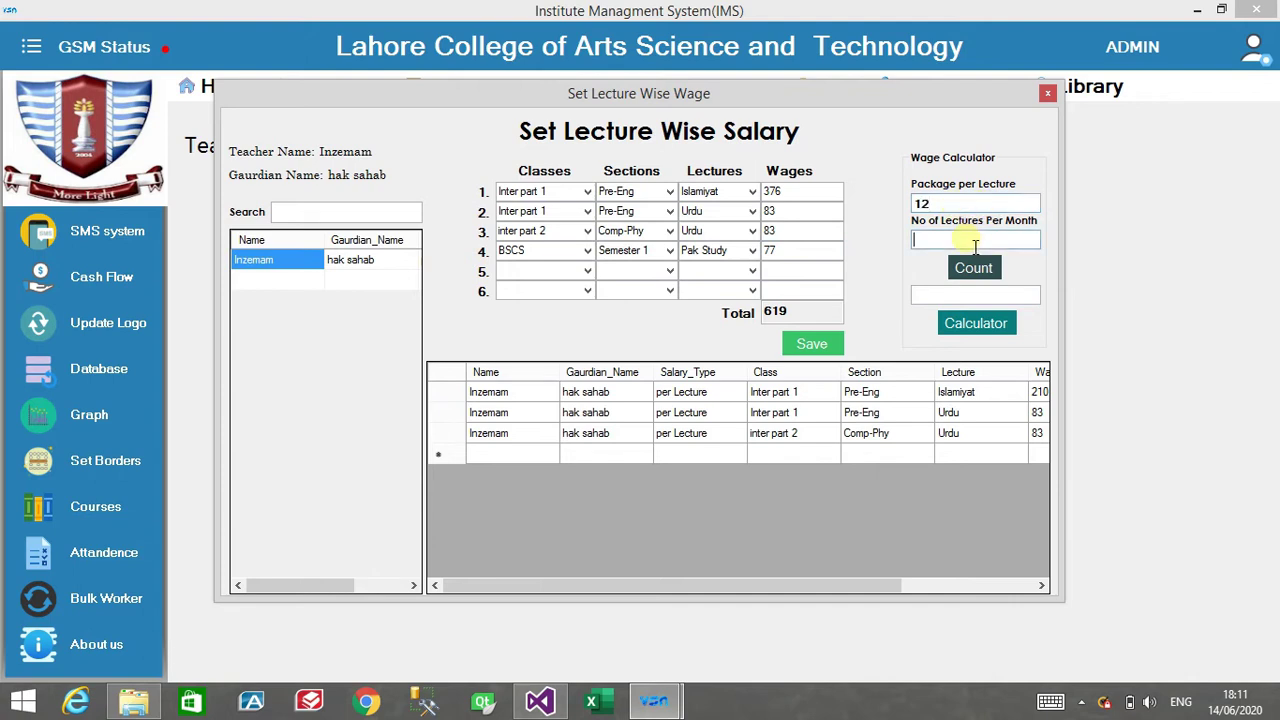
type("4")
left_click(973, 267)
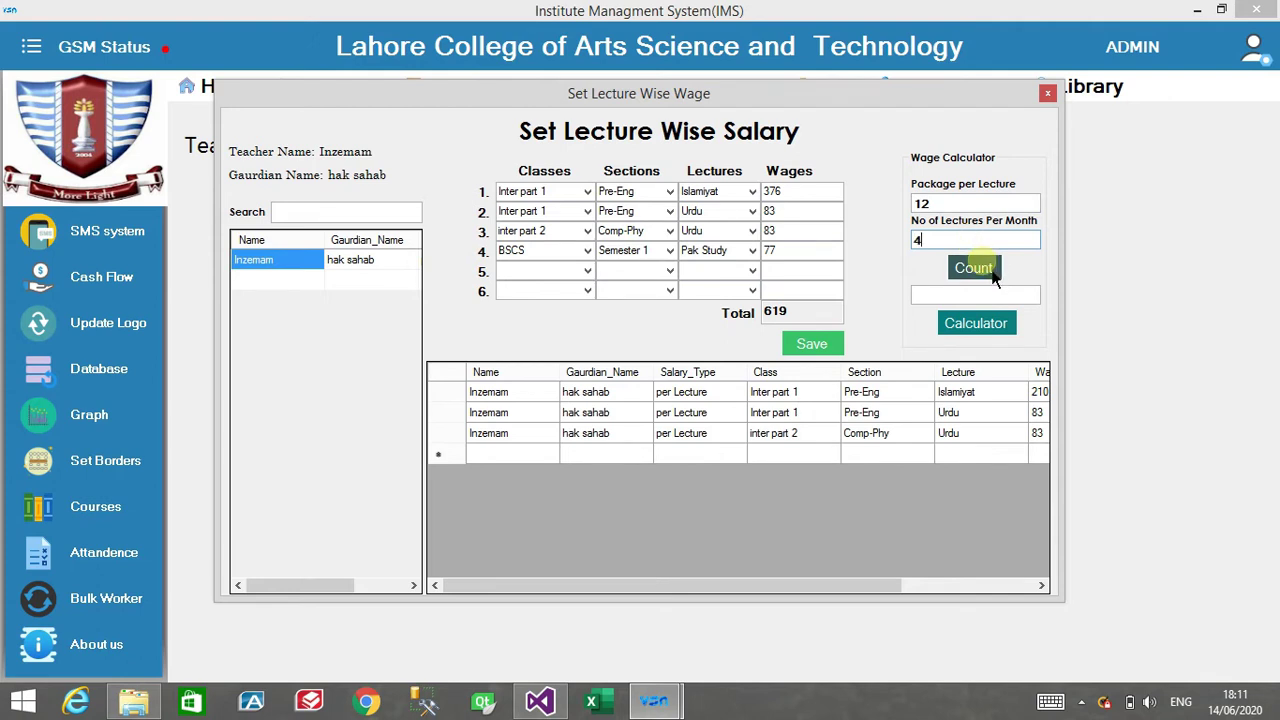
double_click(921, 203)
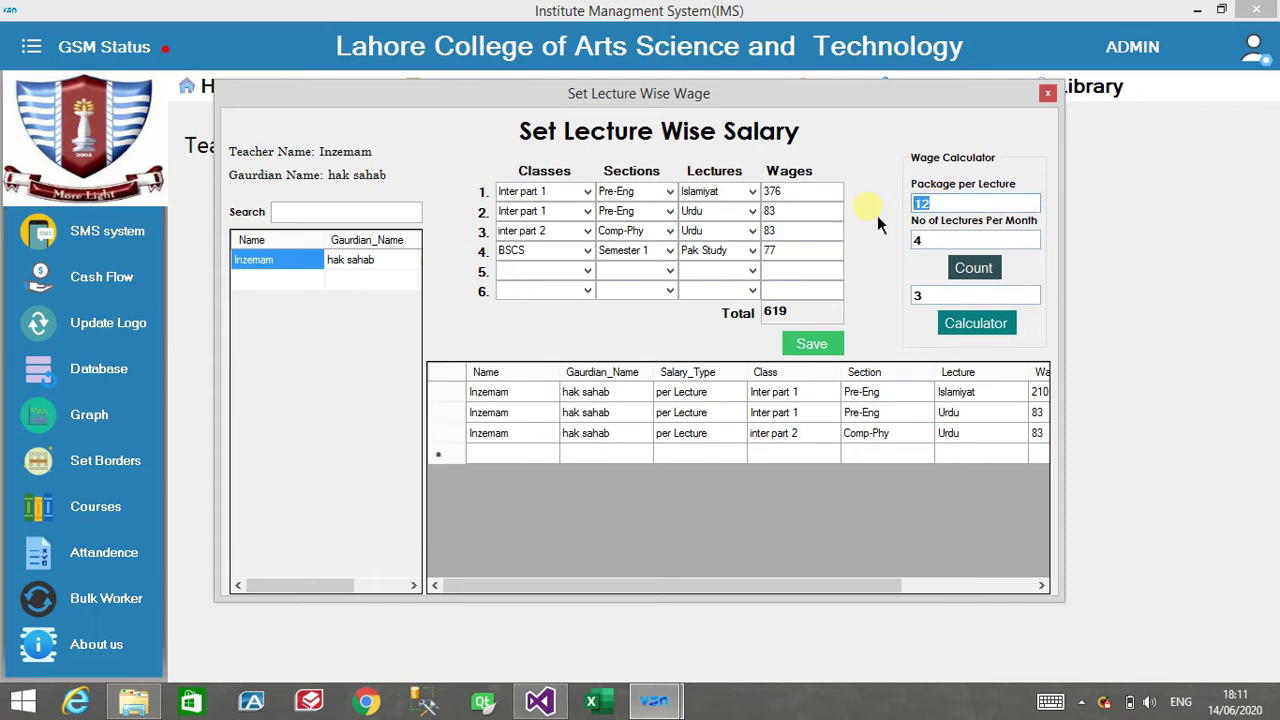
Step: Calculate a wage from a package per lecture of 77 and 3 lectures per month
key("BackSpace")
type("77")
key("Tab")
key("BackSpace")
type("3")
left_click(1001, 276)
left_click_drag(953, 303, 897, 305)
Step: Calculate a wage from a package of 2000 and 8 lectures per month, and set the BSCS Semester 1 Pak Study wage to 250
left_click_drag(953, 207, 914, 206)
type("2000")
key("Tab")
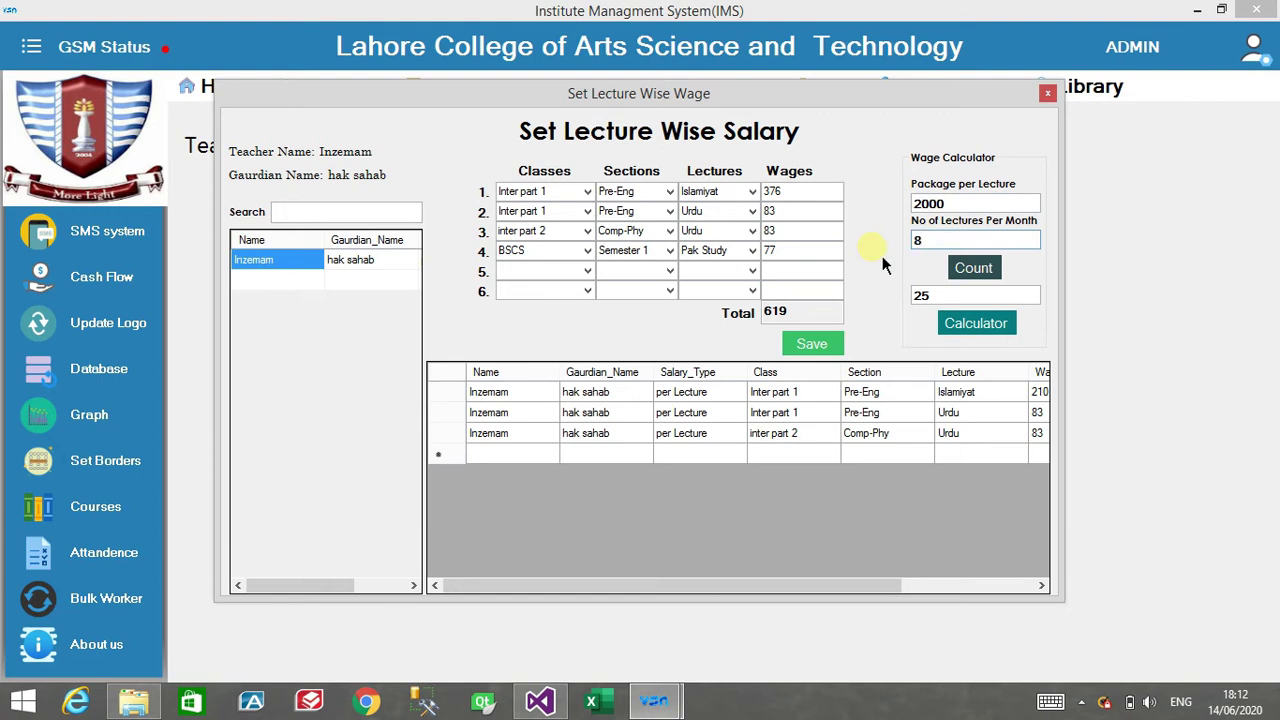
left_click(975, 285)
double_click(922, 295)
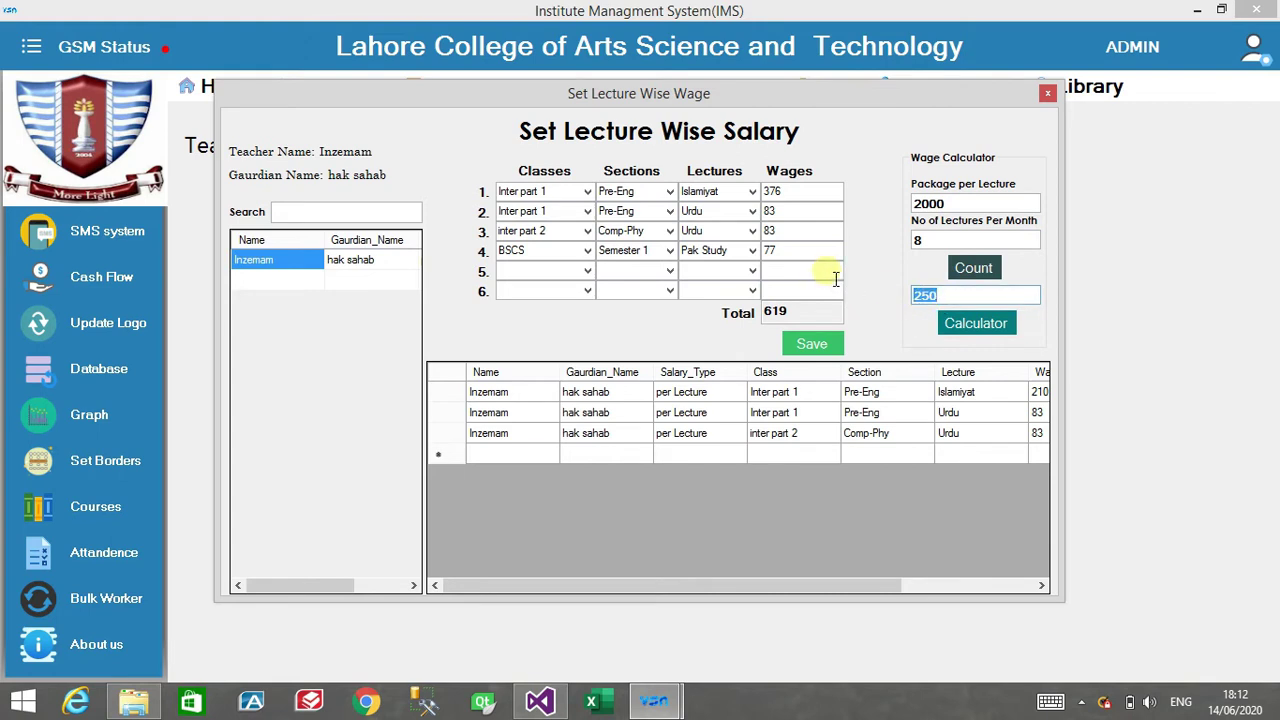
double_click(805, 251)
type("250")
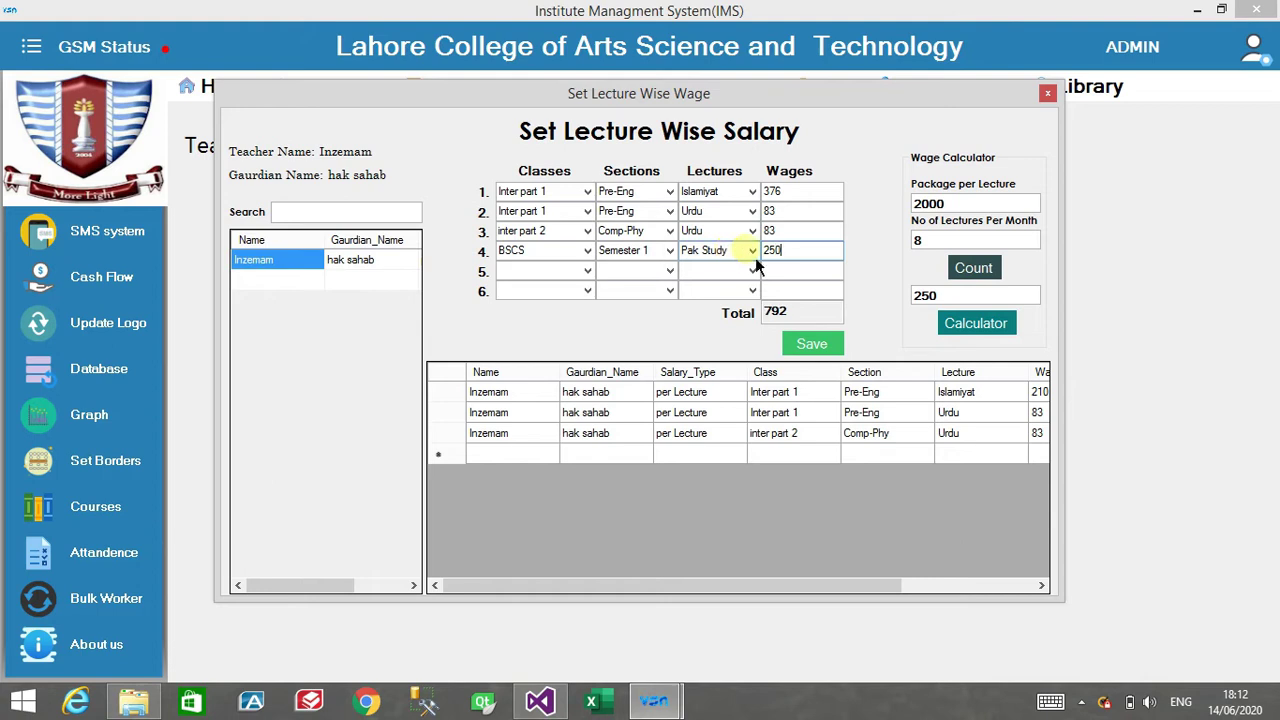
Step: Examine the teacher's stored lecture-wise wage records before saving
left_click(988, 335)
left_click(745, 249)
left_click(582, 437)
key("Tab")
key("Tab")
key("Tab")
key("Tab")
key("Tab")
key("Tab")
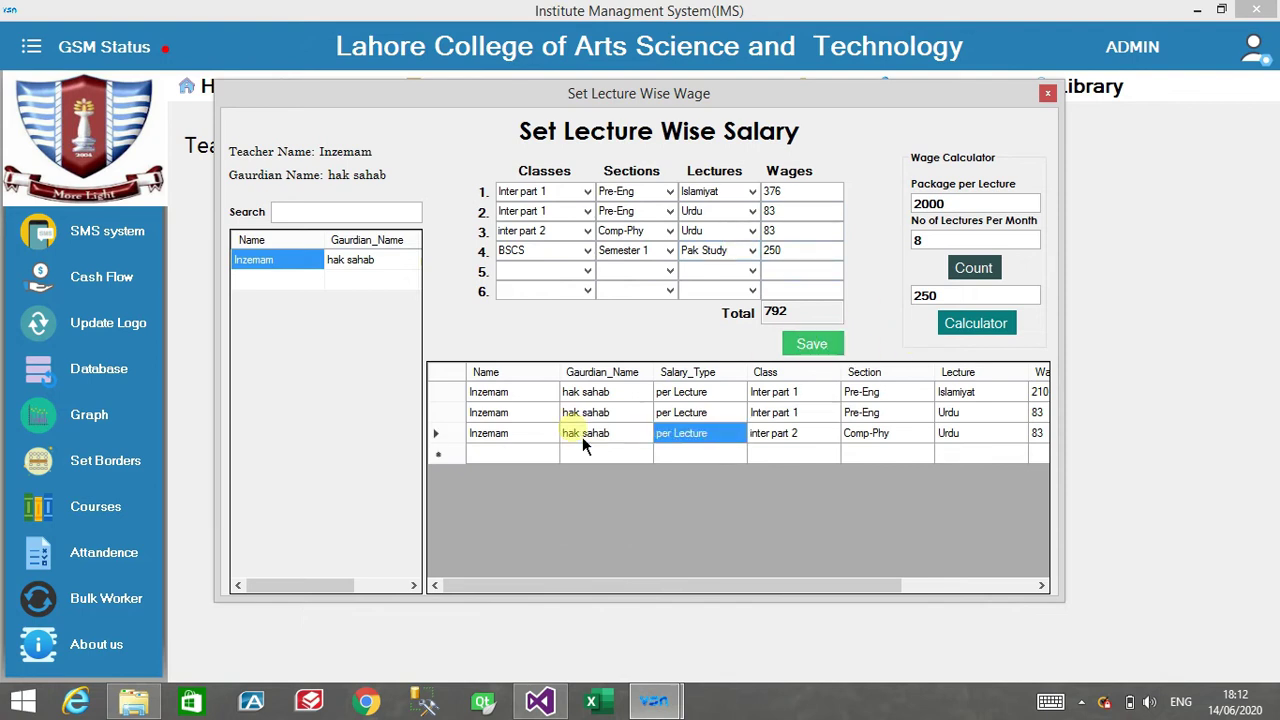
key("shift+Tab")
key("shift+Tab")
key("shift+Tab")
key("shift+Tab")
key("shift+Tab")
key("shift+Tab")
key("shift+Tab")
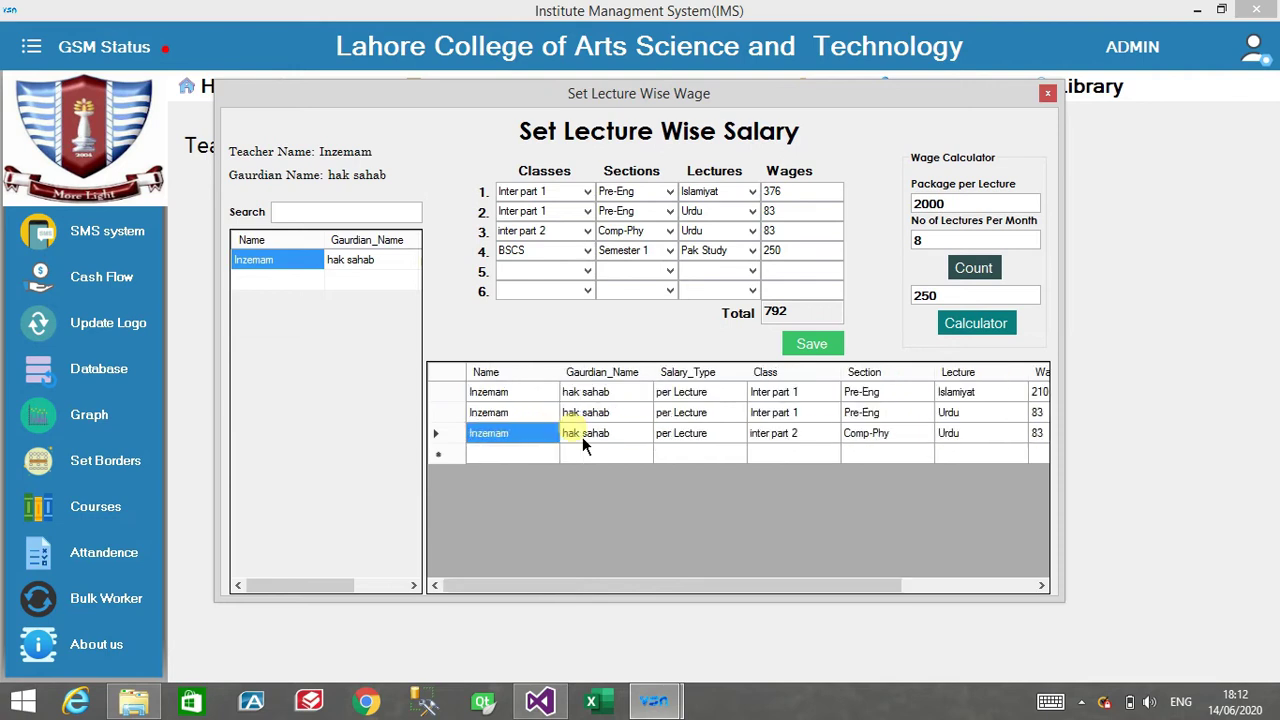
Step: Save the teacher's lecture-wise wages
left_click(830, 353)
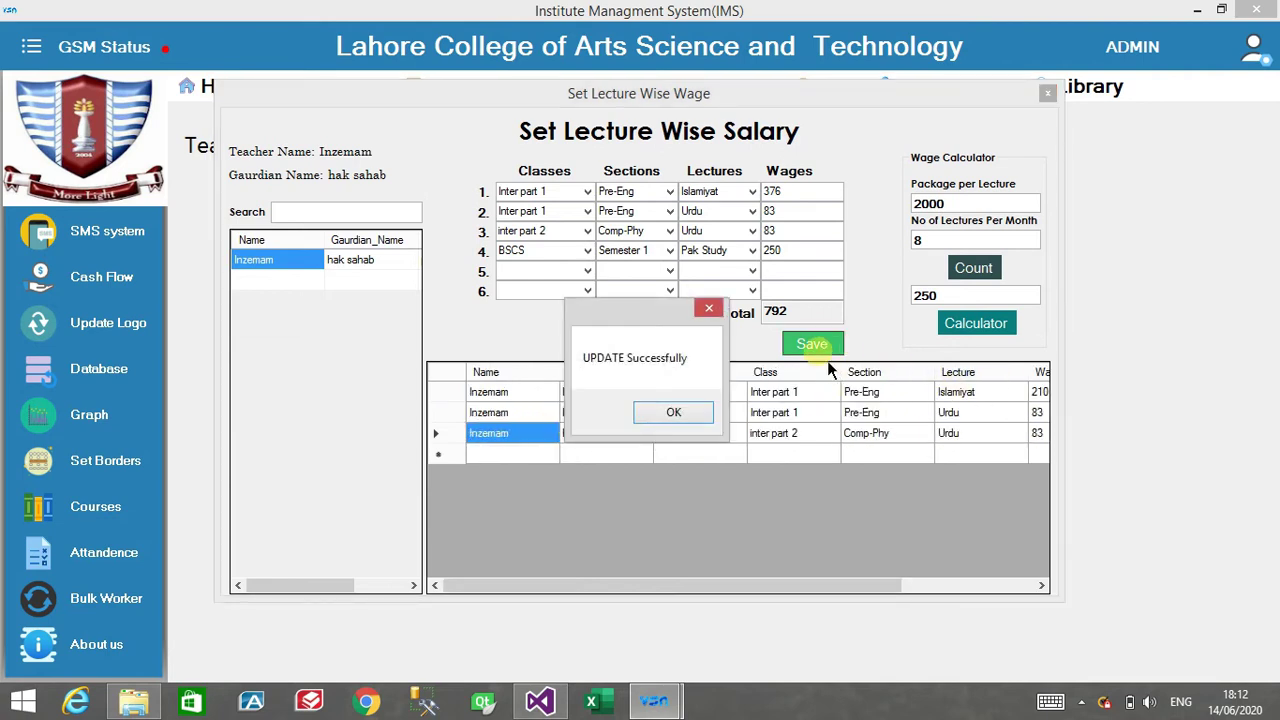
left_click(681, 417)
Step: Examine the updated lecture-wise wage records, from the teacher's name across to the wage and total wage
left_click(481, 455)
key("Tab")
key("Tab")
key("Tab")
key("Tab")
key("Tab")
key("Tab")
key("Tab")
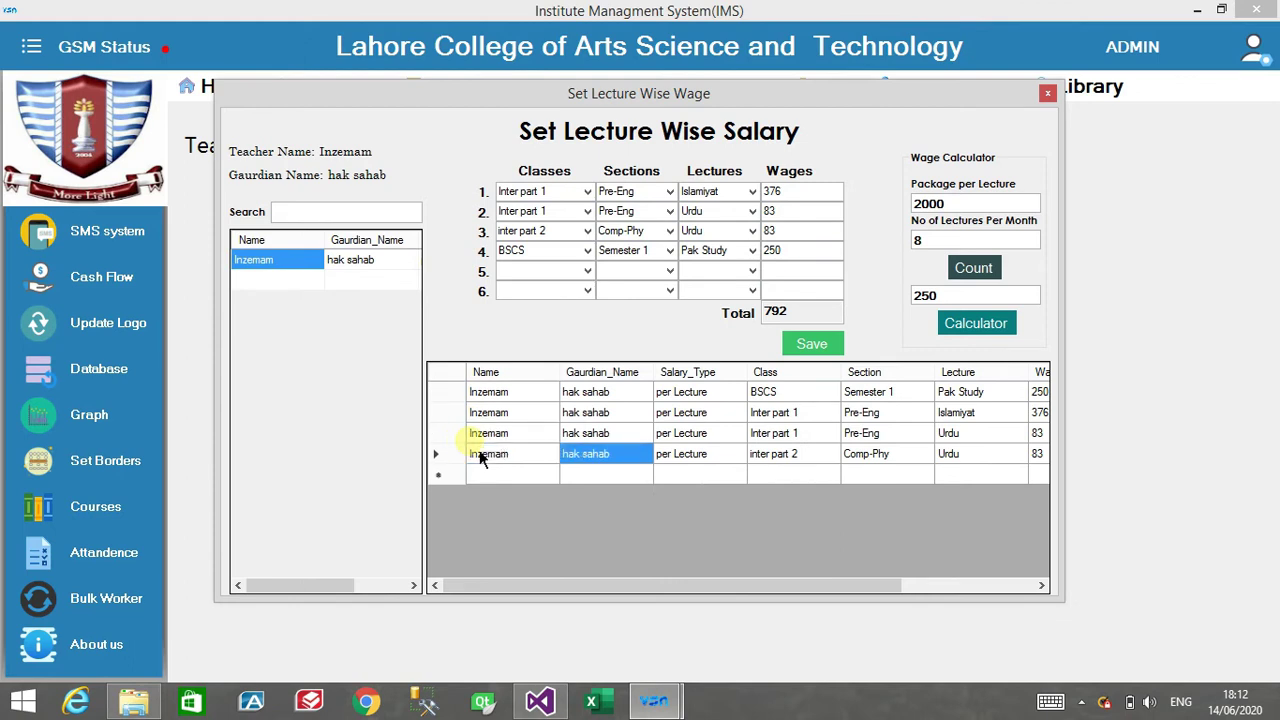
key("shift+Tab")
key("shift+Tab")
key("shift+Tab")
key("shift+Tab")
key("shift+Tab")
key("shift+Tab")
key("shift+Tab")
key("Up")
key("Up")
key("Tab")
key("Up")
key("Tab")
key("Tab")
key("Tab")
key("Tab")
key("Tab")
key("Tab")
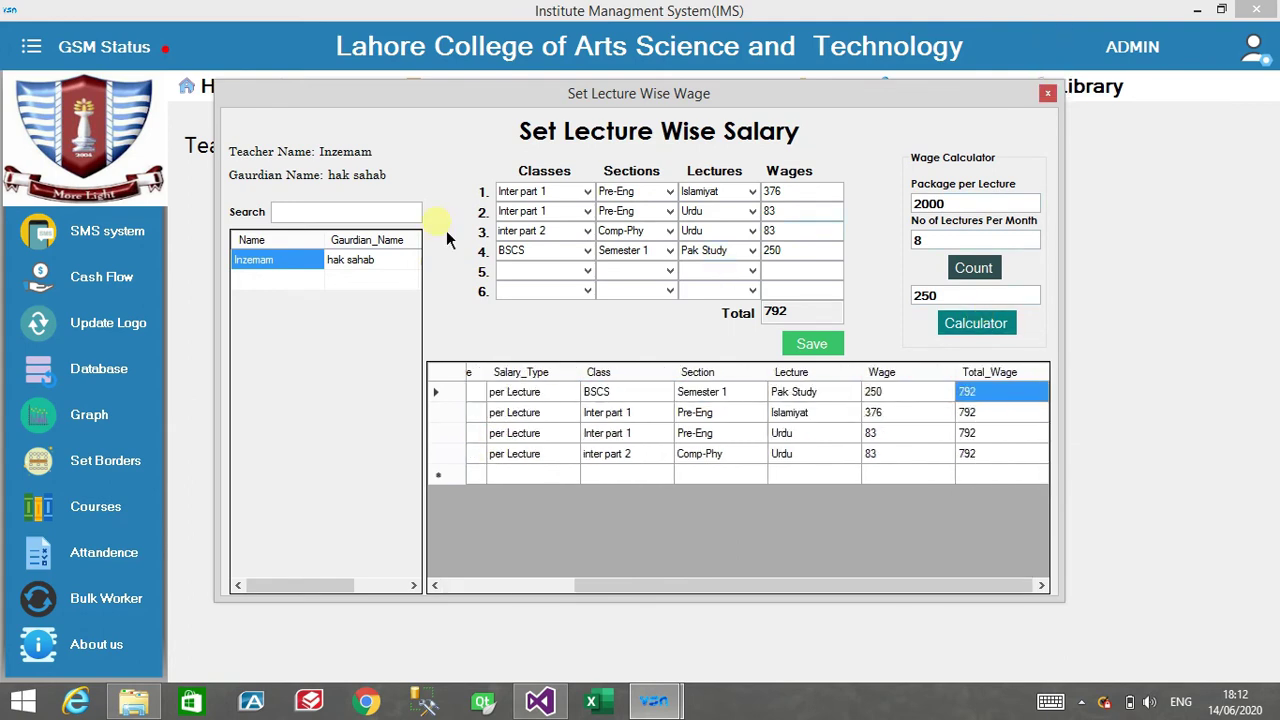
Step: Close the lecture-wise wage setup and open the payroll for staff and teachers
left_click(587, 250)
left_click(591, 250)
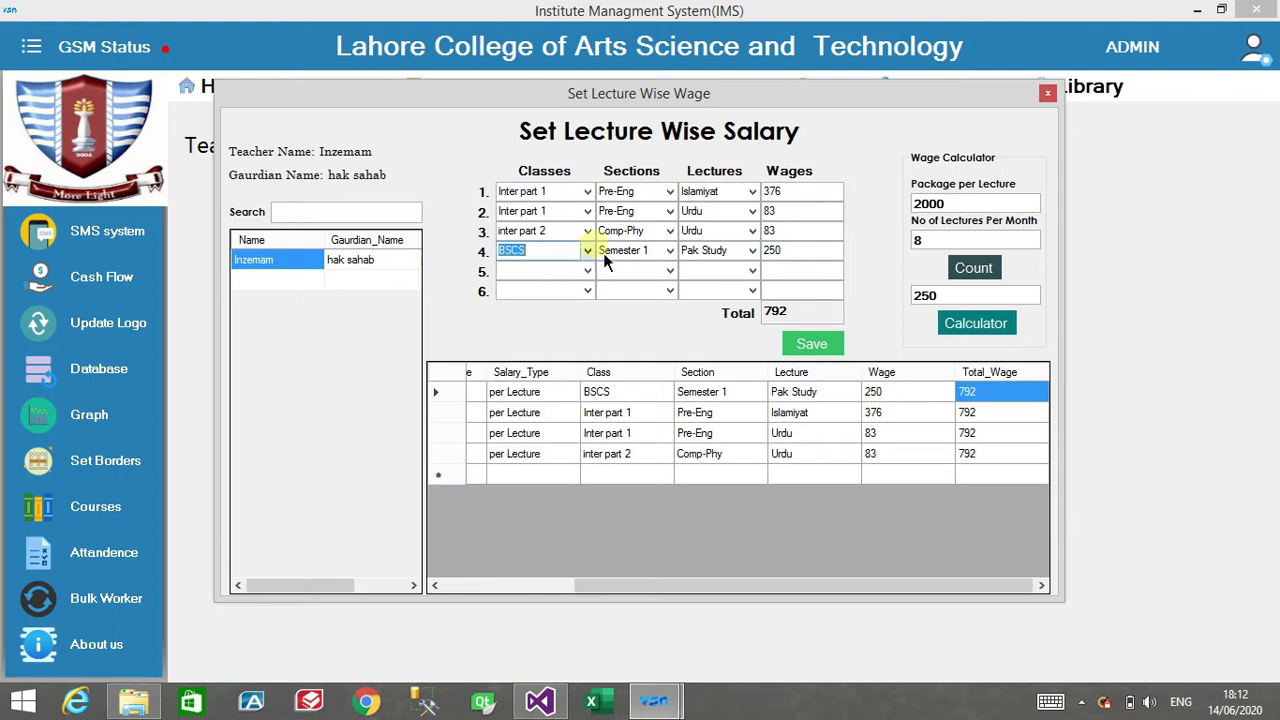
left_click(1046, 94)
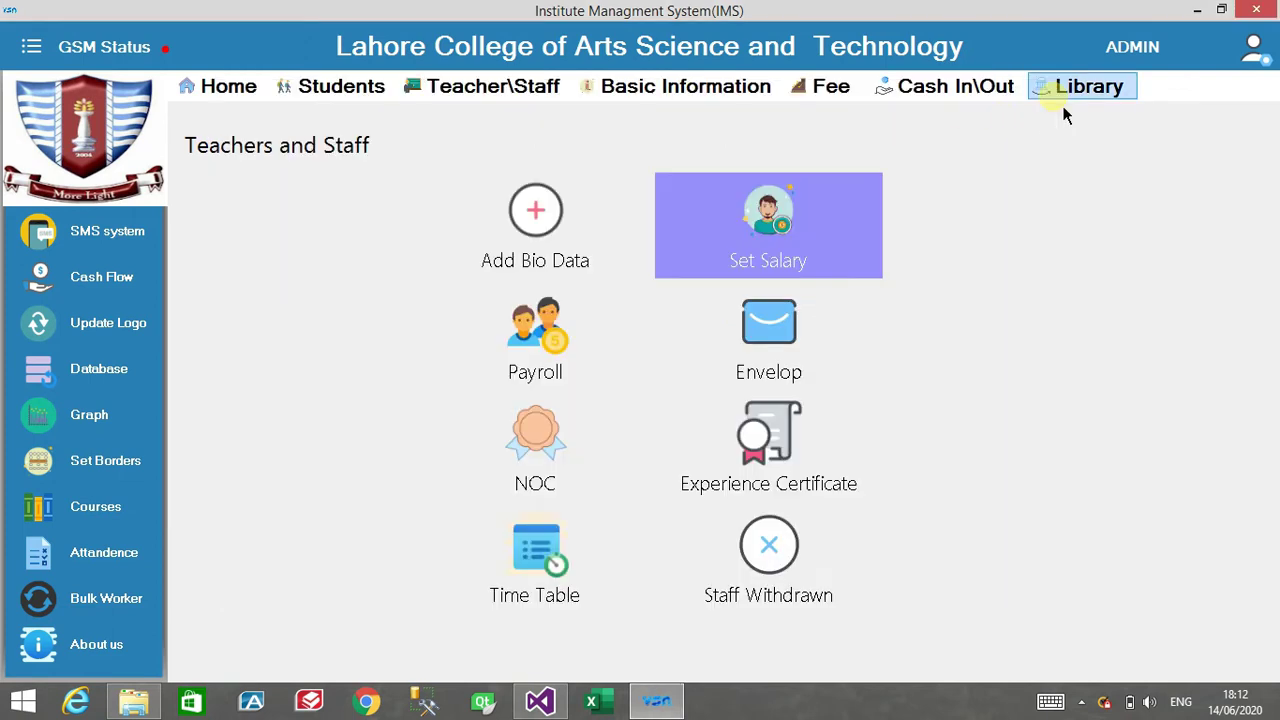
left_click(535, 356)
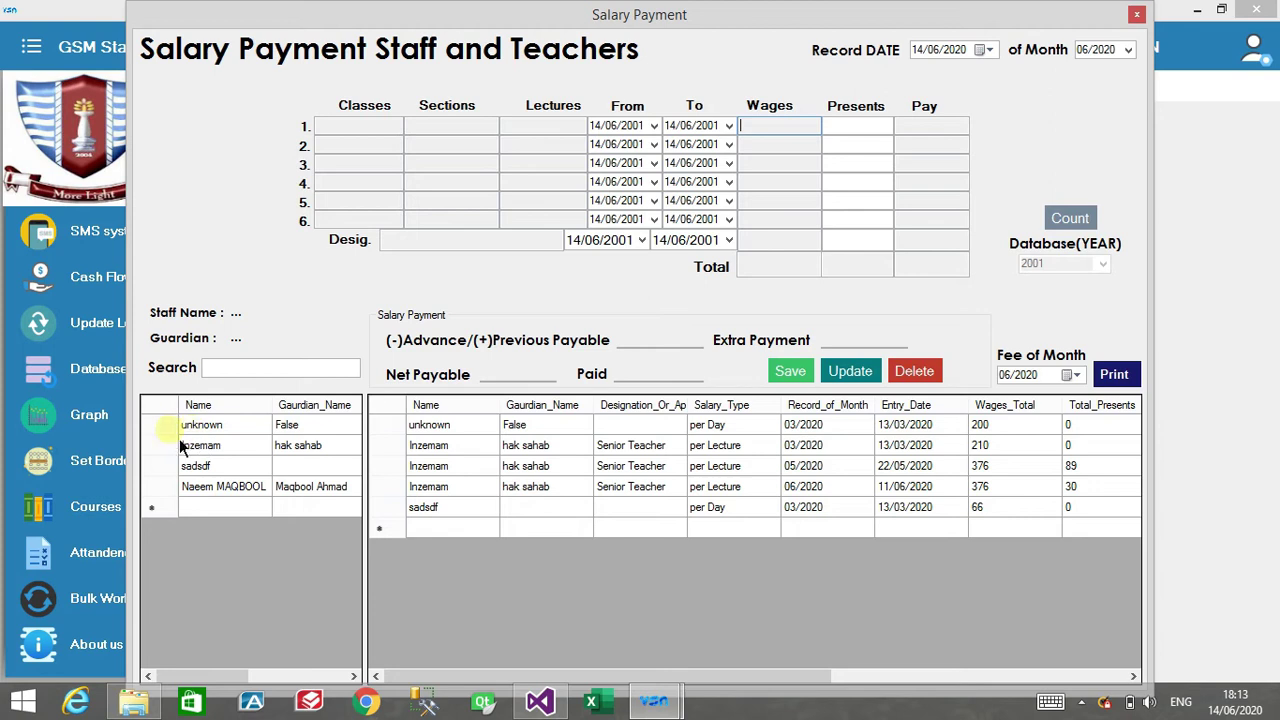
Step: Check the designations and salary types of the listed staff, and load the staff entry named unknown for payment
left_click_drag(194, 676, 282, 676)
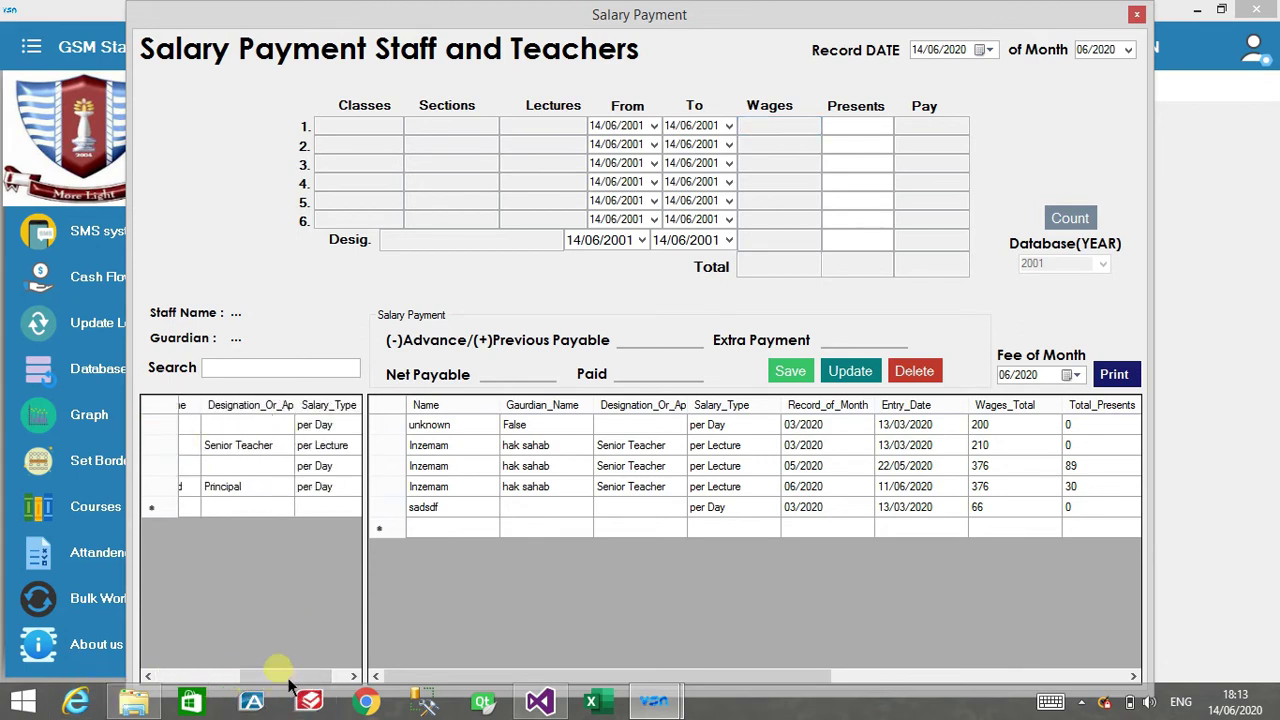
left_click_drag(289, 680, 207, 680)
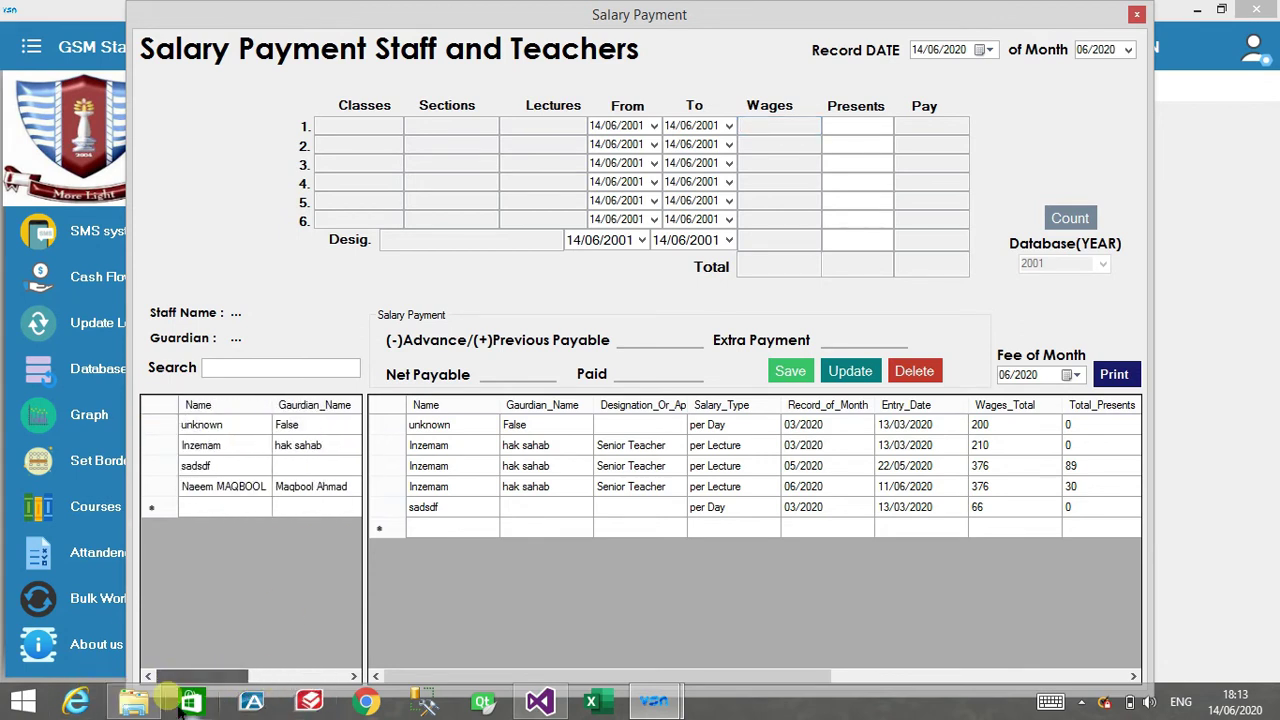
left_click(216, 430)
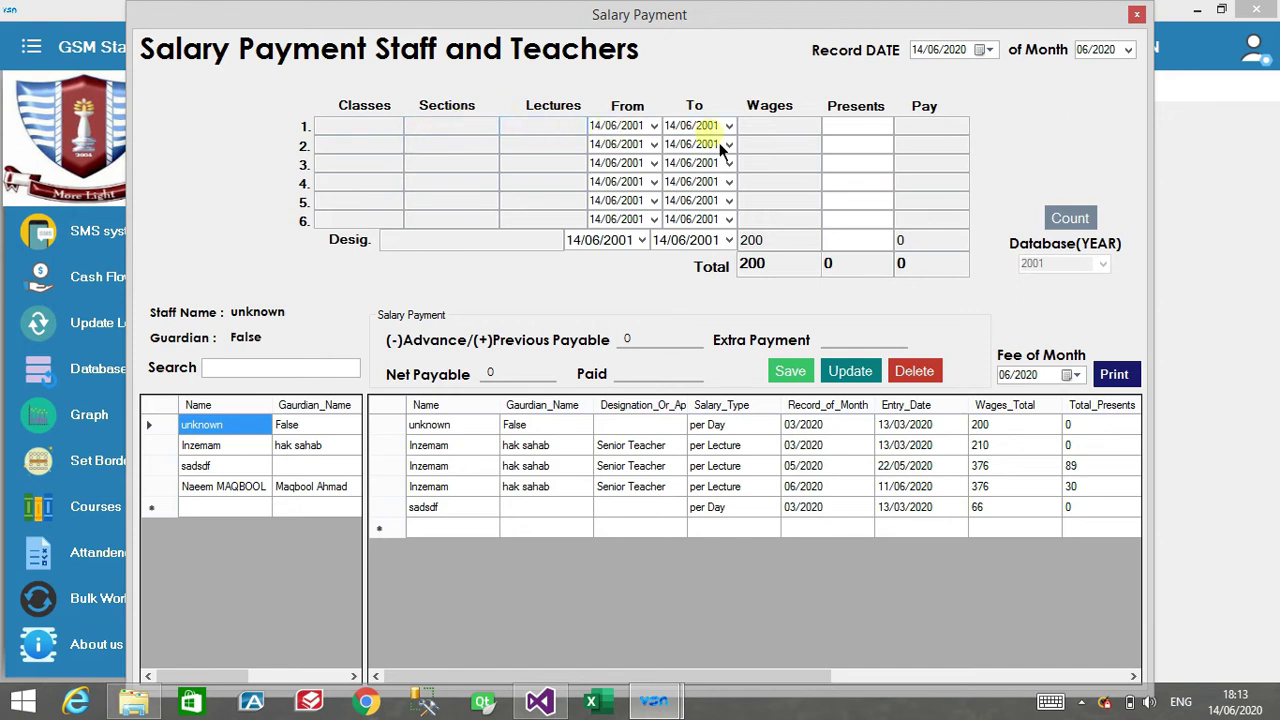
Step: Set the date range of the designation row from 01/06/2001 to 28/06/2001
left_click(646, 249)
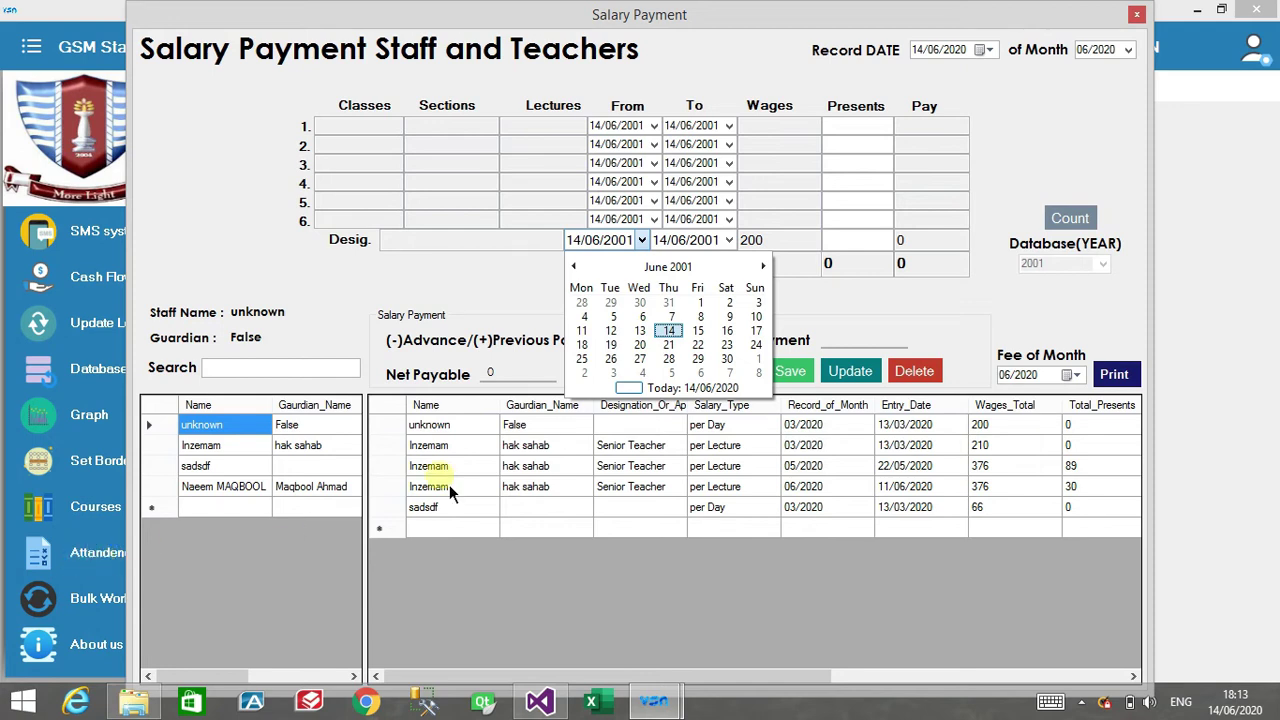
left_click(714, 307)
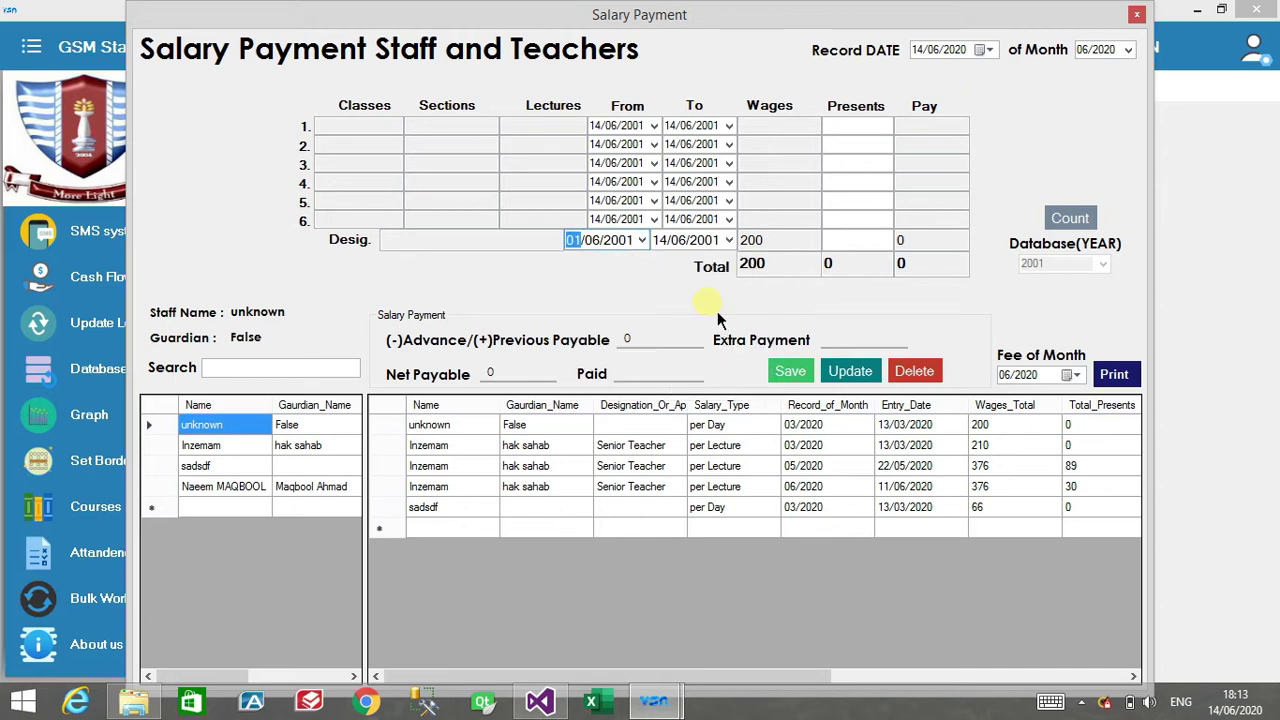
left_click(729, 241)
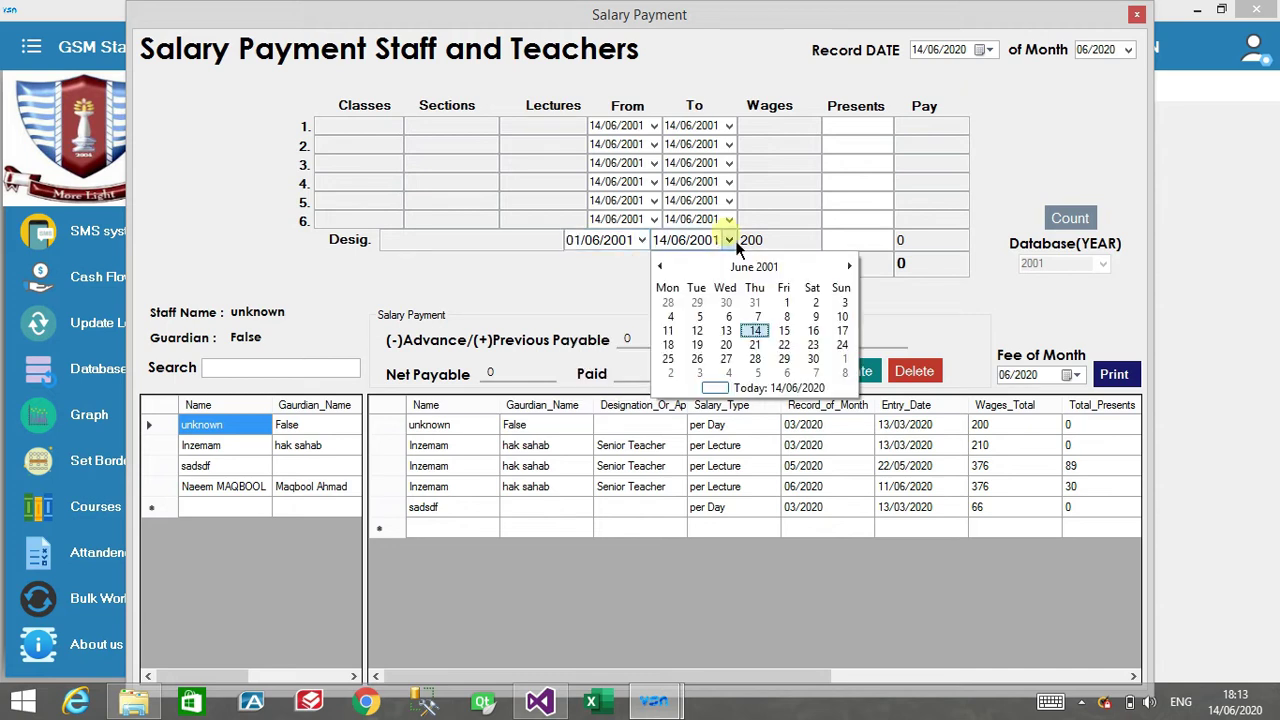
left_click(755, 358)
Step: Set the presents in the designation row to 20, and count the presents for the date range
left_click(830, 241)
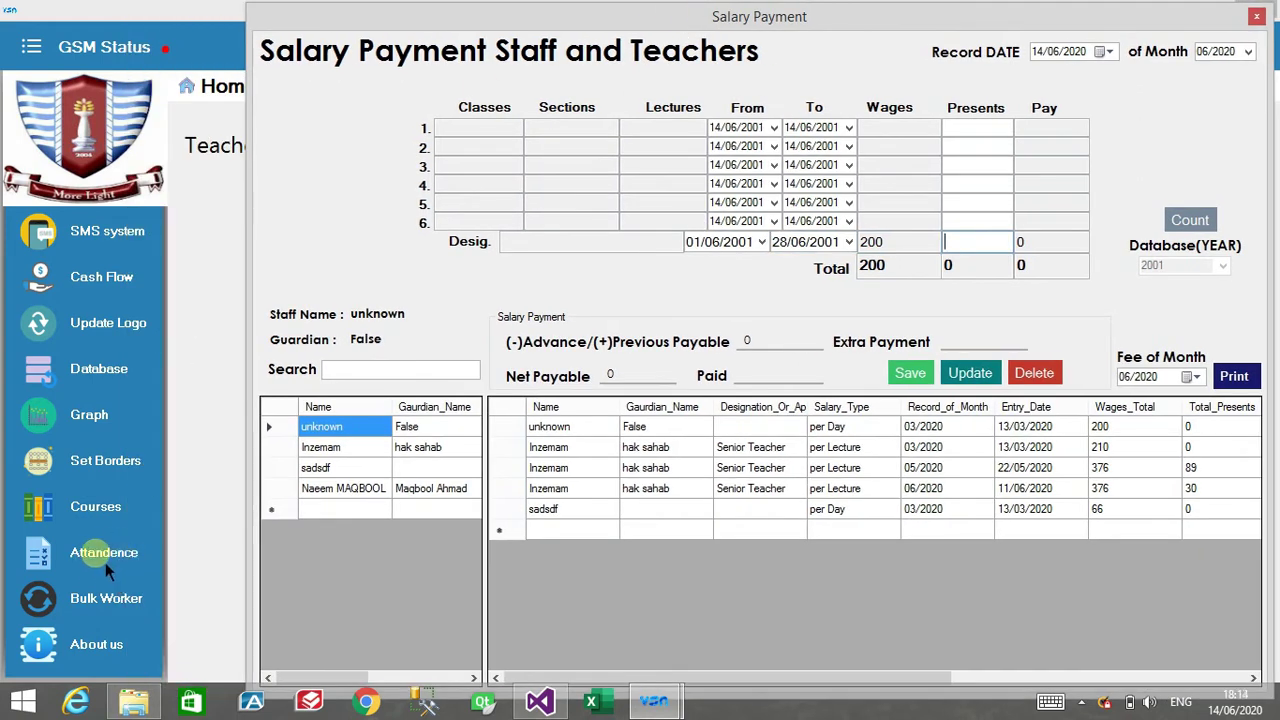
left_click_drag(751, 17, 675, 33)
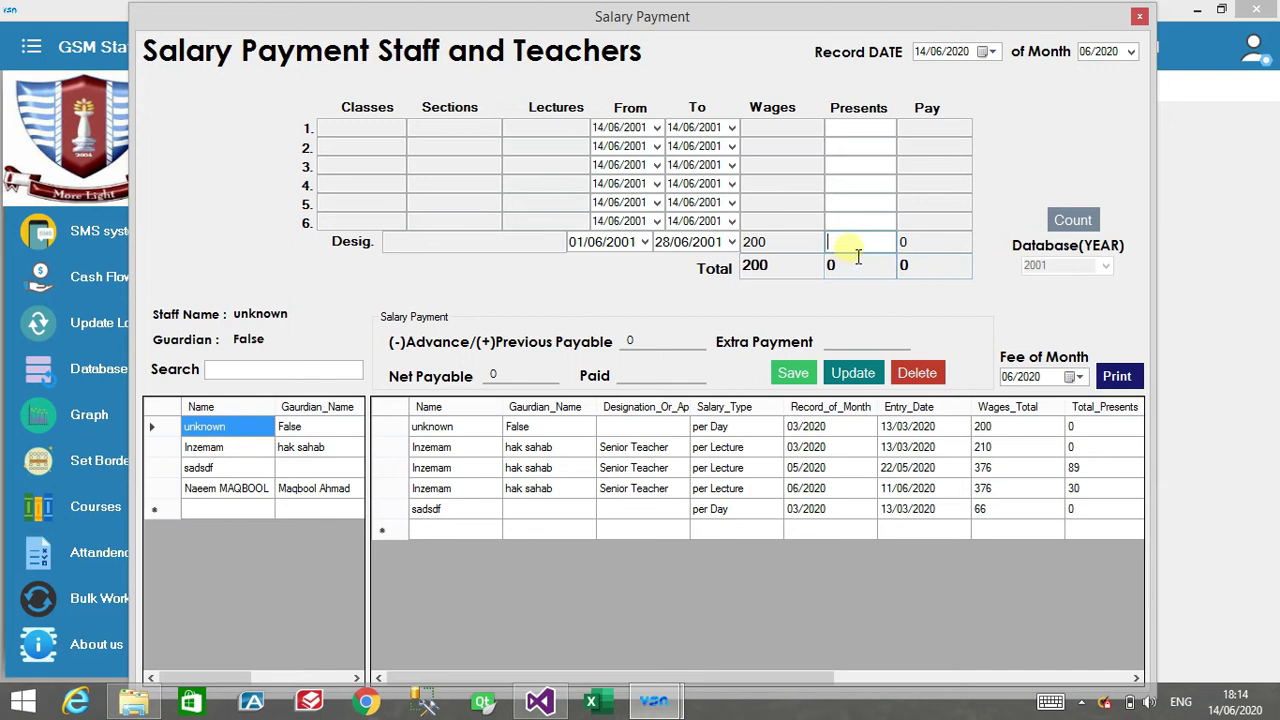
type("20")
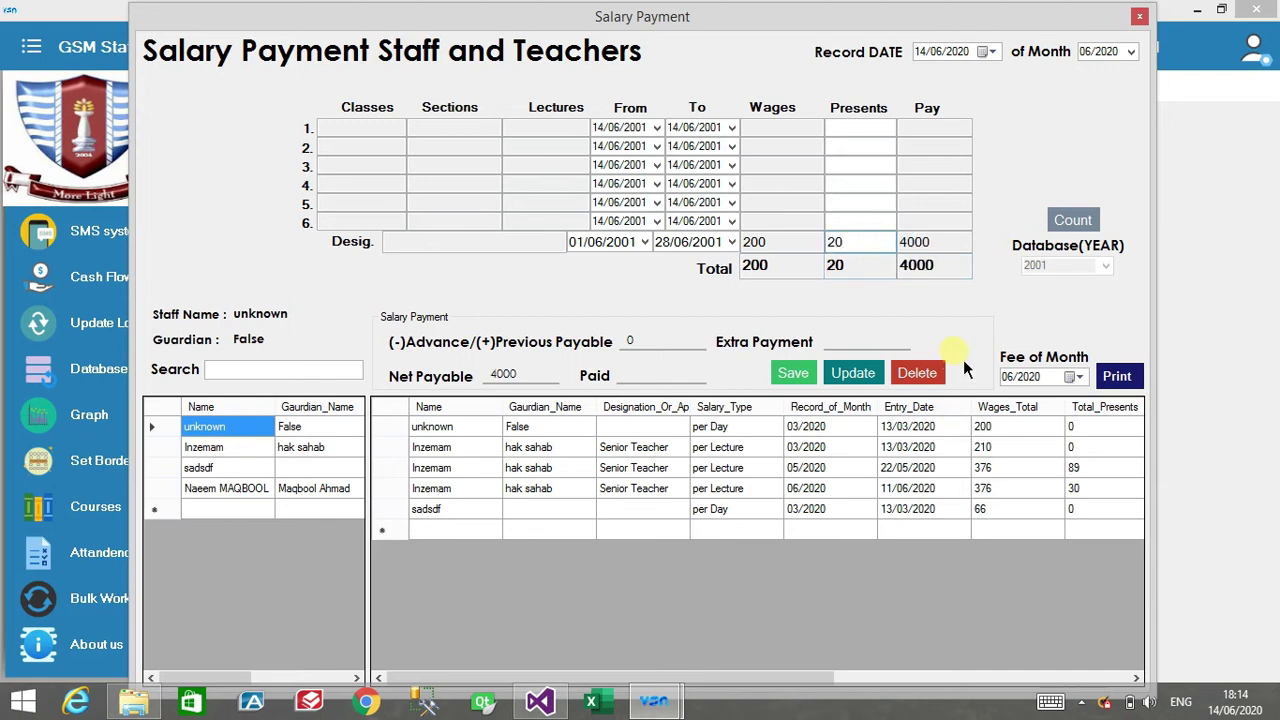
left_click(1085, 222)
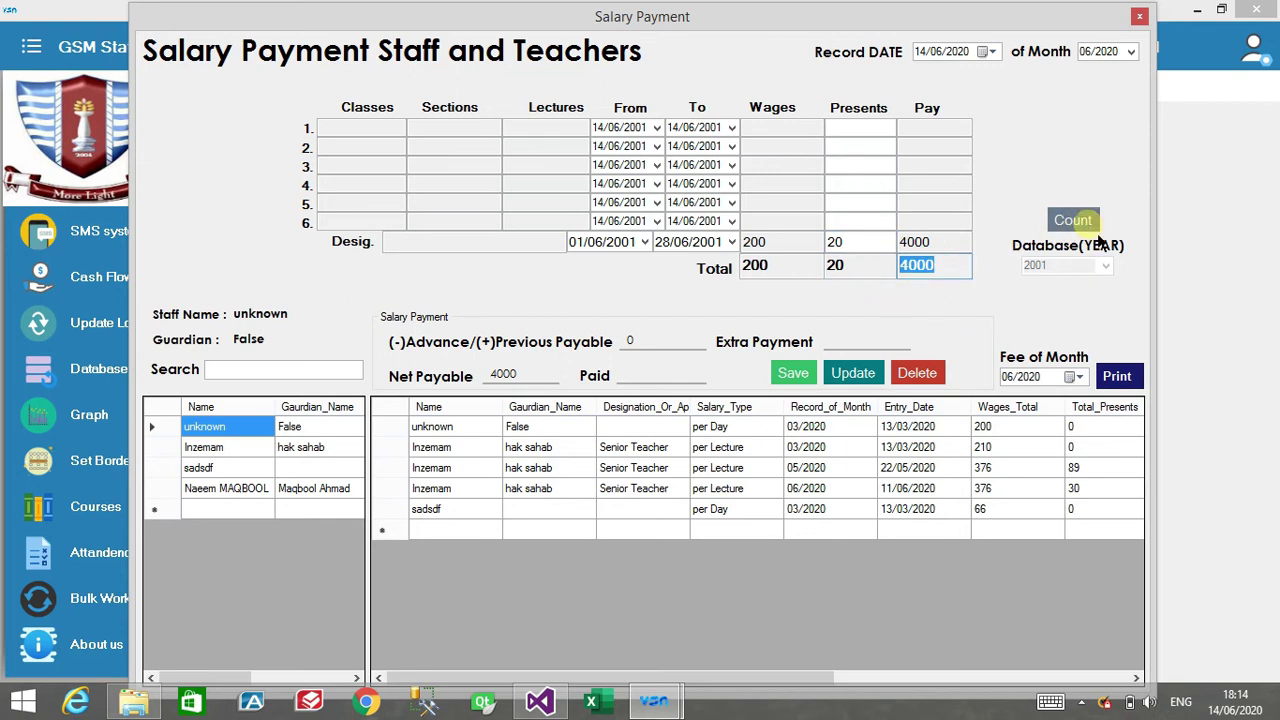
left_click(1090, 225)
Step: Try presents of 10, 22 and 44 in the designation row
left_click_drag(860, 247, 825, 252)
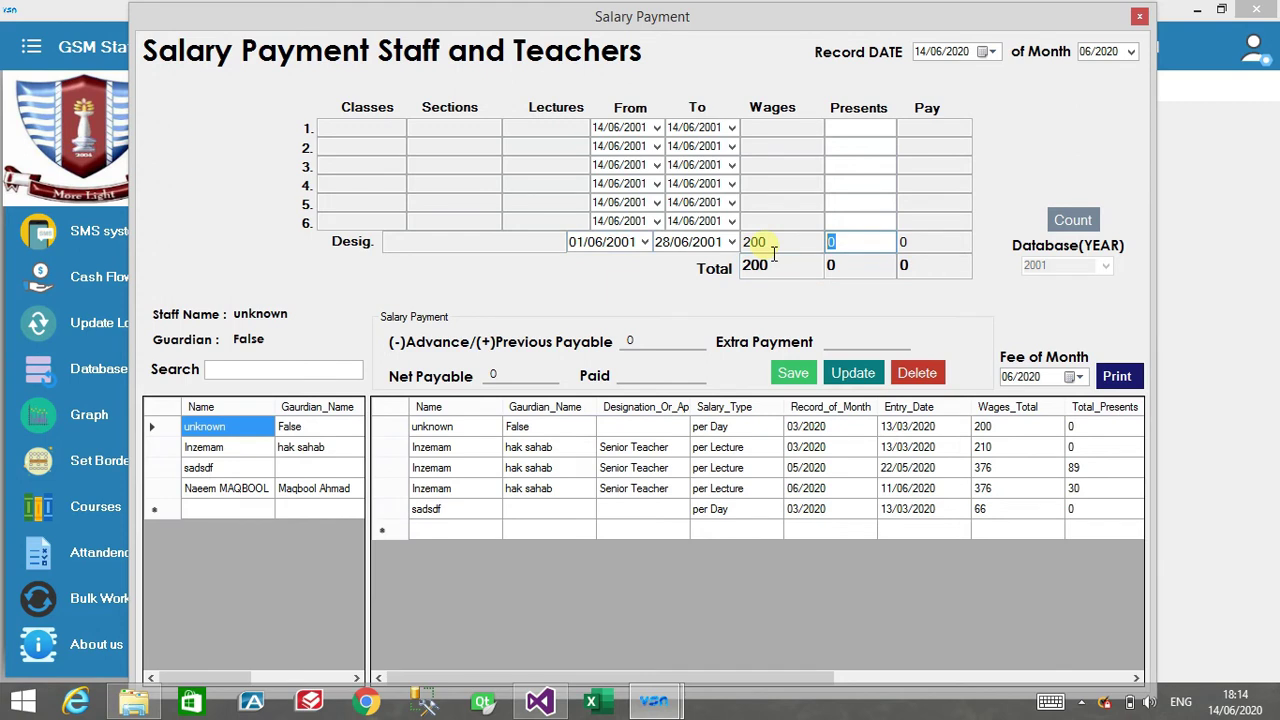
type("10")
key("BackSpace")
key("BackSpace")
type("10")
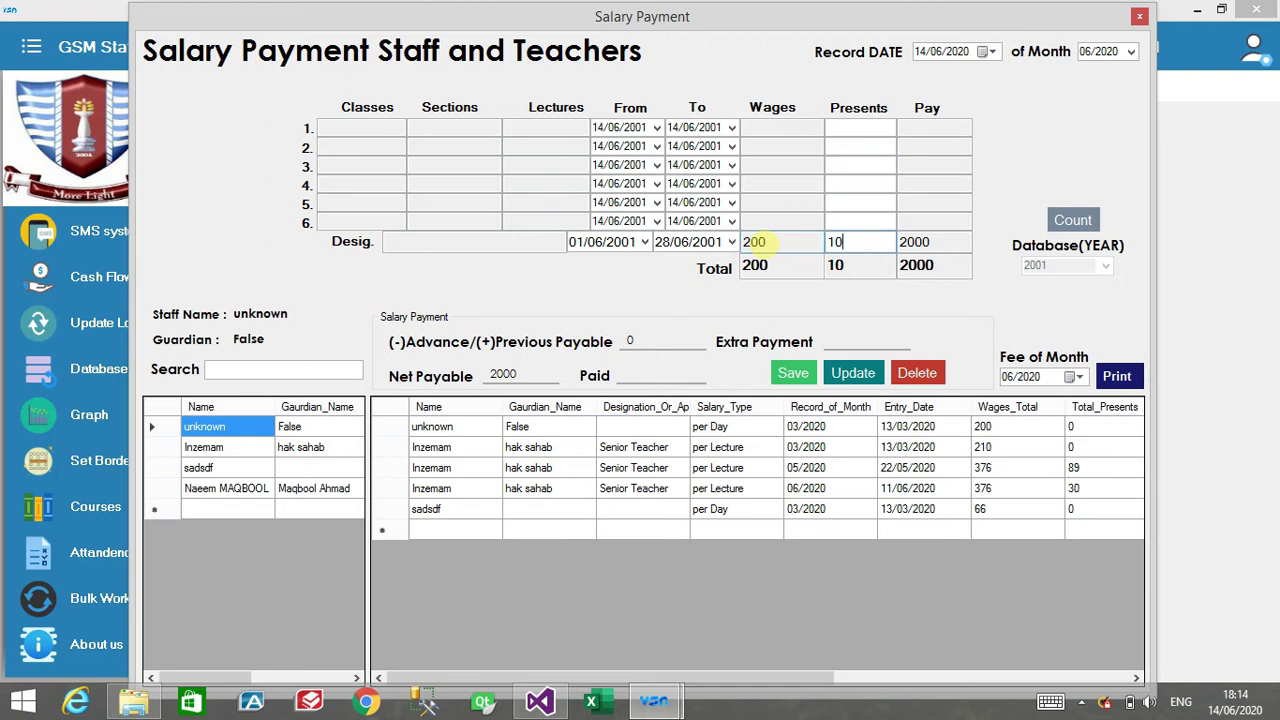
key("BackSpace")
key("BackSpace")
type("22")
key("BackSpace")
key("BackSpace")
type("44")
key("BackSpace")
key("BackSpace")
type("44")
left_click(884, 205)
type("44")
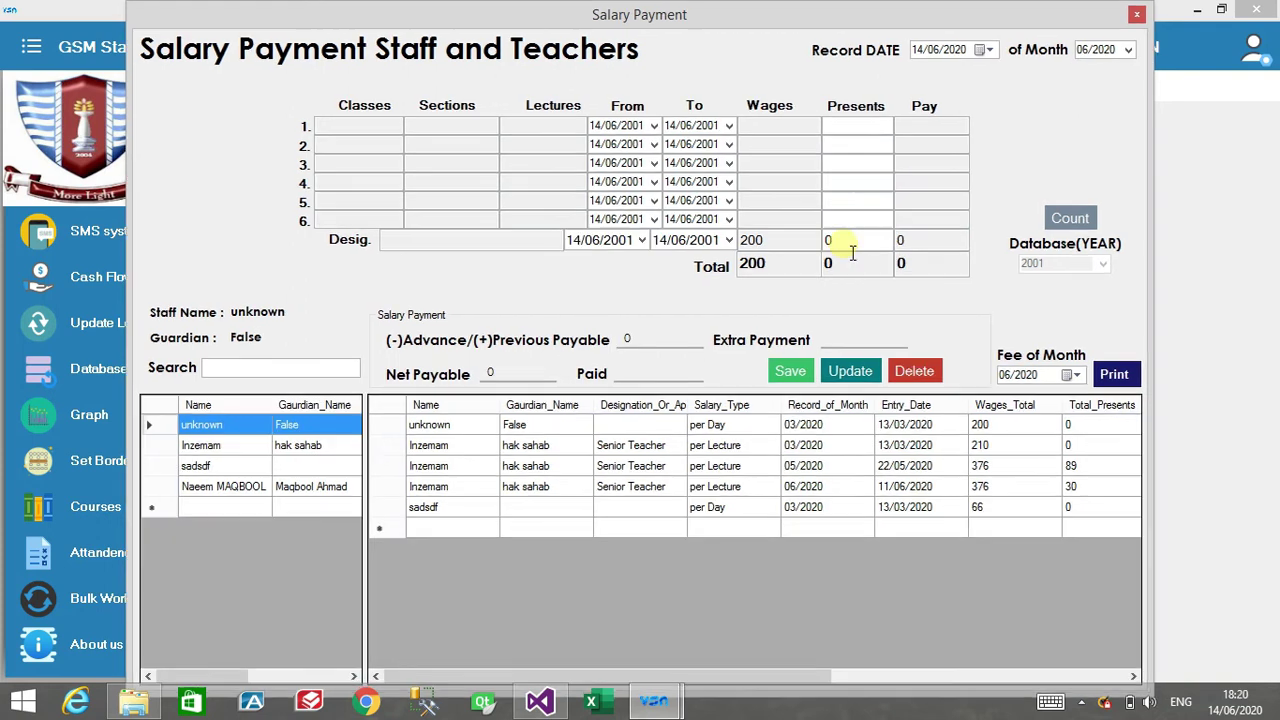
Step: Set the presents in the designation row to 28 after trying 4
left_click(851, 250)
key("BackSpace")
type("4")
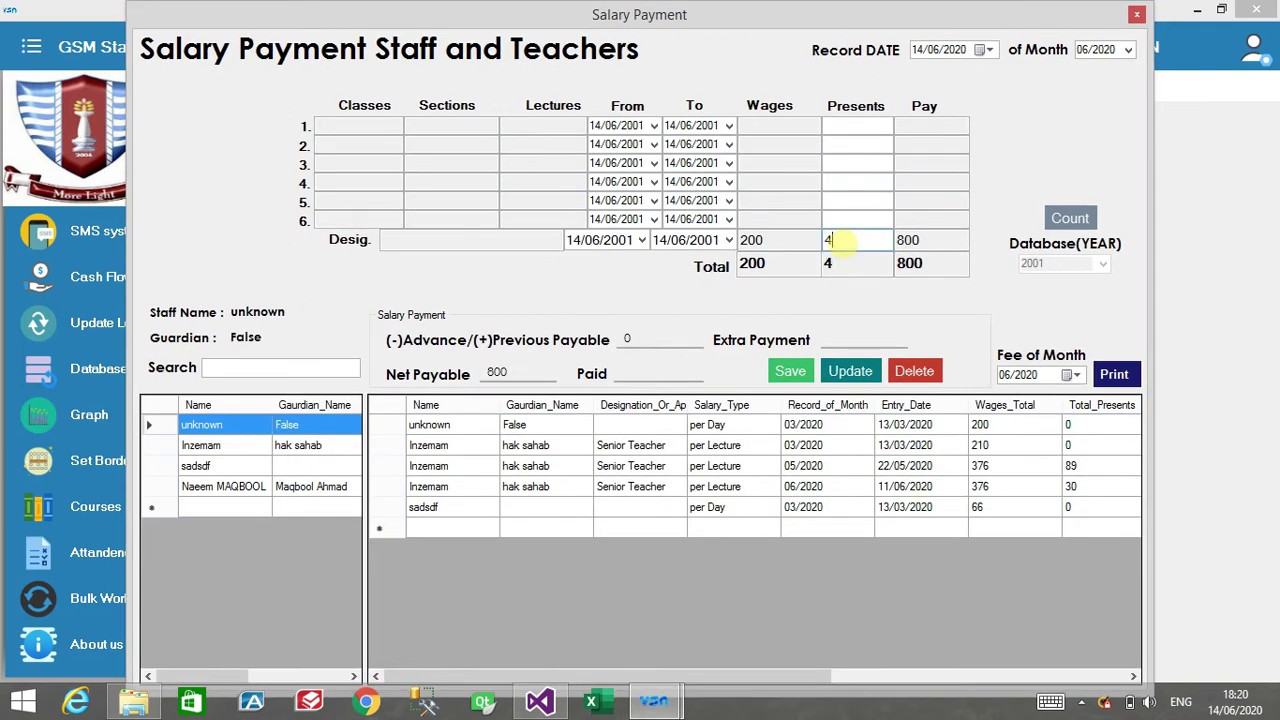
key("BackSpace")
type("28")
key("Tab")
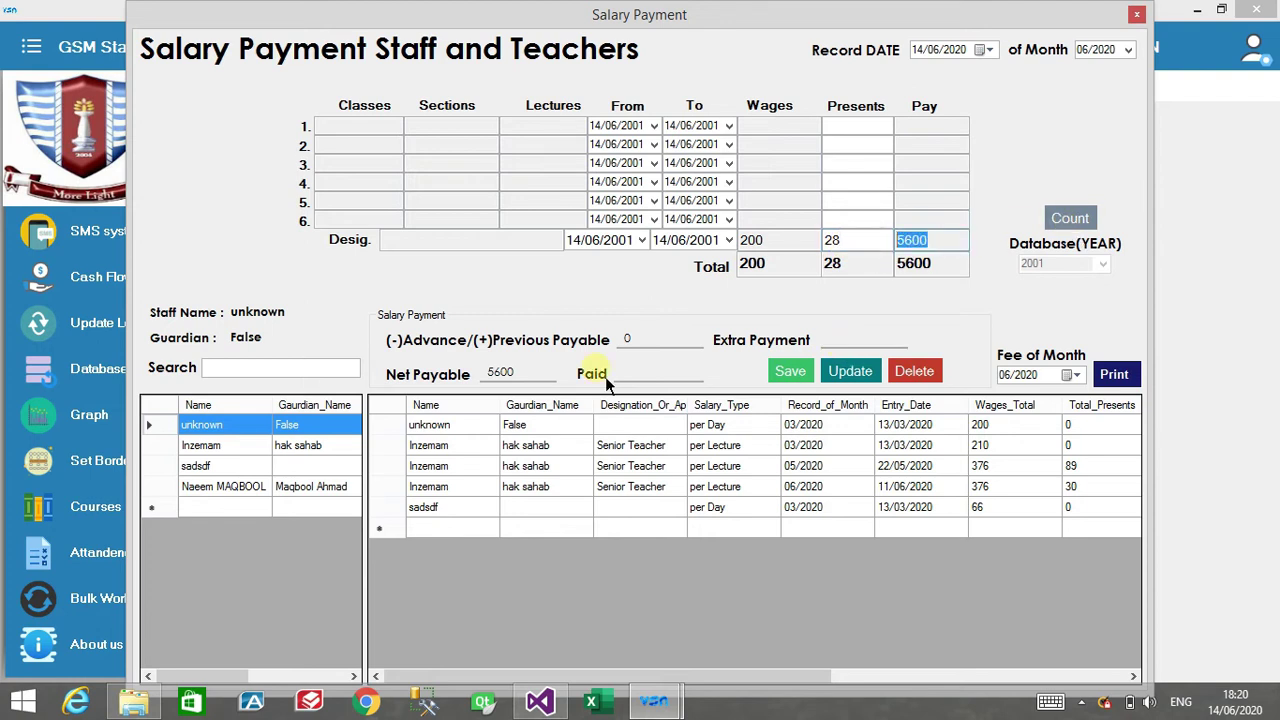
Step: Enter a paid amount of 5600 matching the net payable, and save the salary payment
left_click(522, 375)
left_click_drag(522, 375, 475, 380)
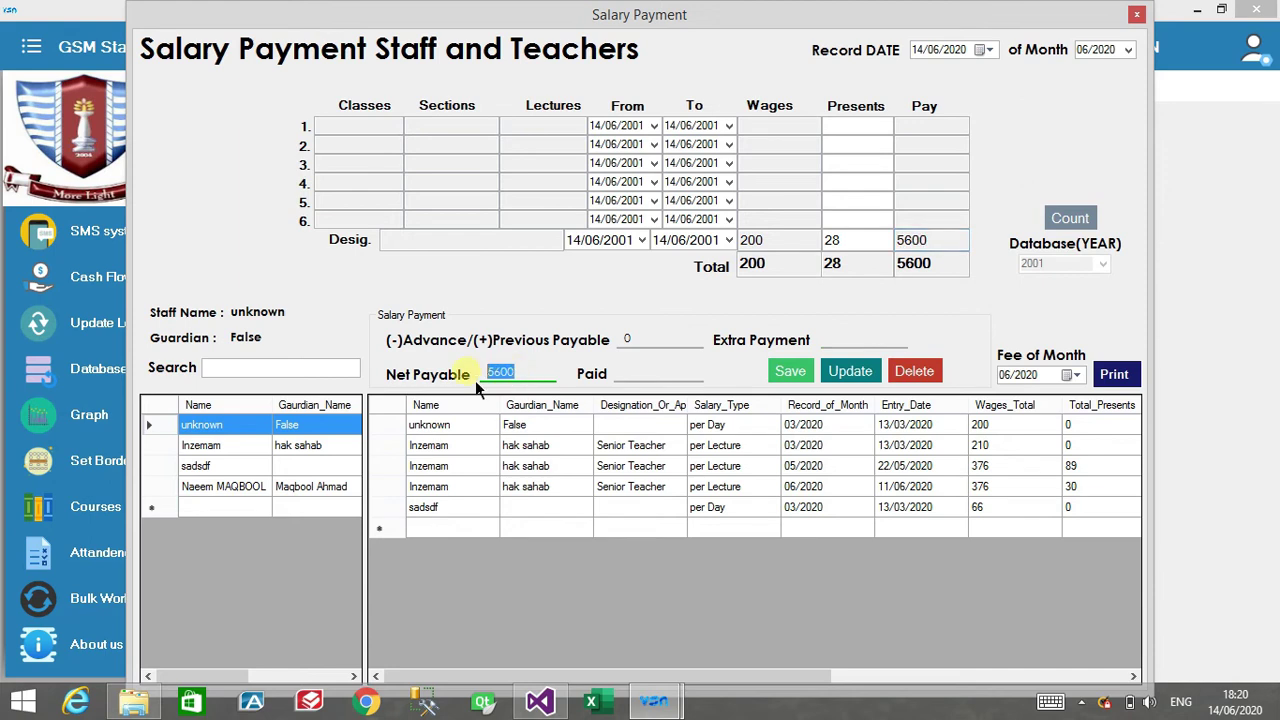
left_click(642, 378)
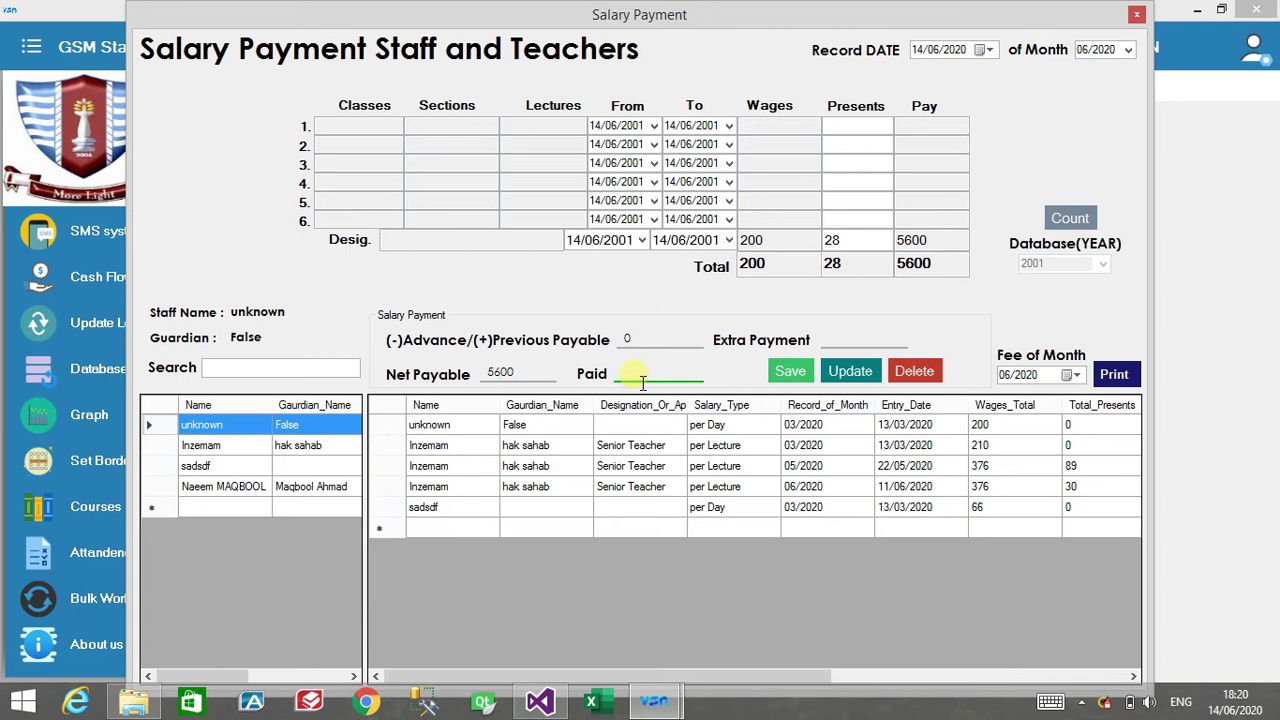
type("5600")
left_click(798, 376)
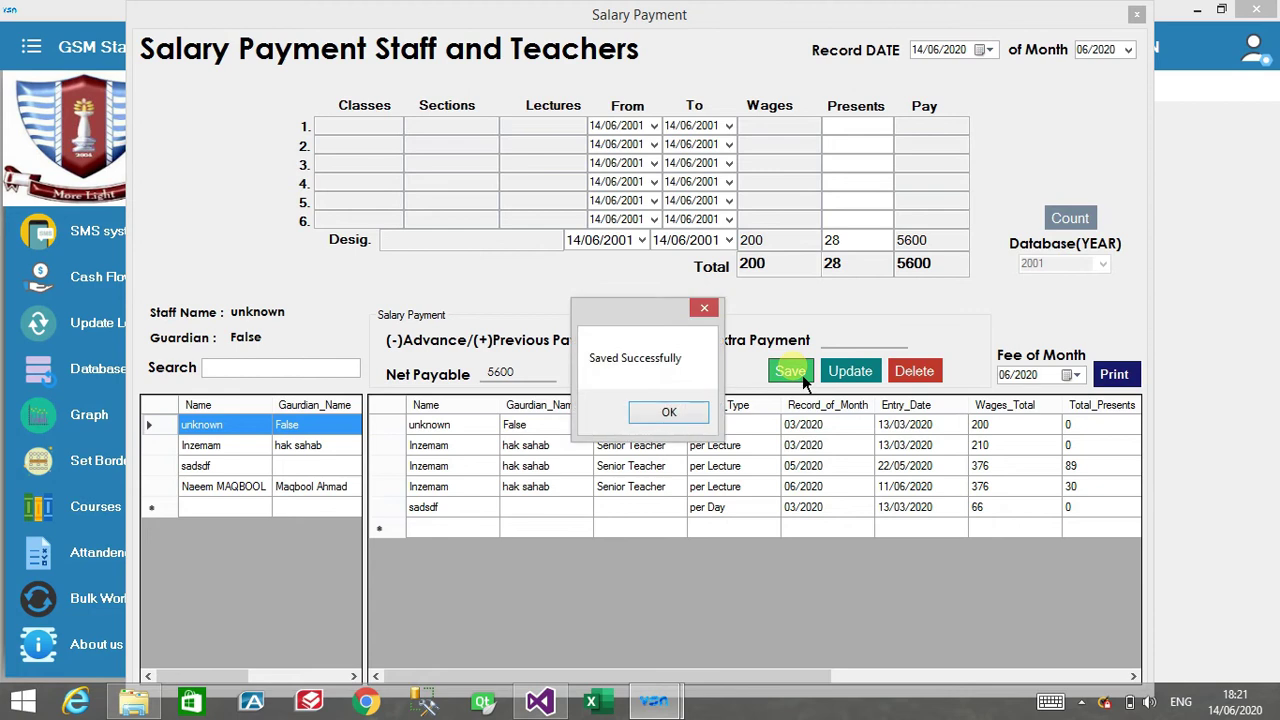
left_click(698, 418)
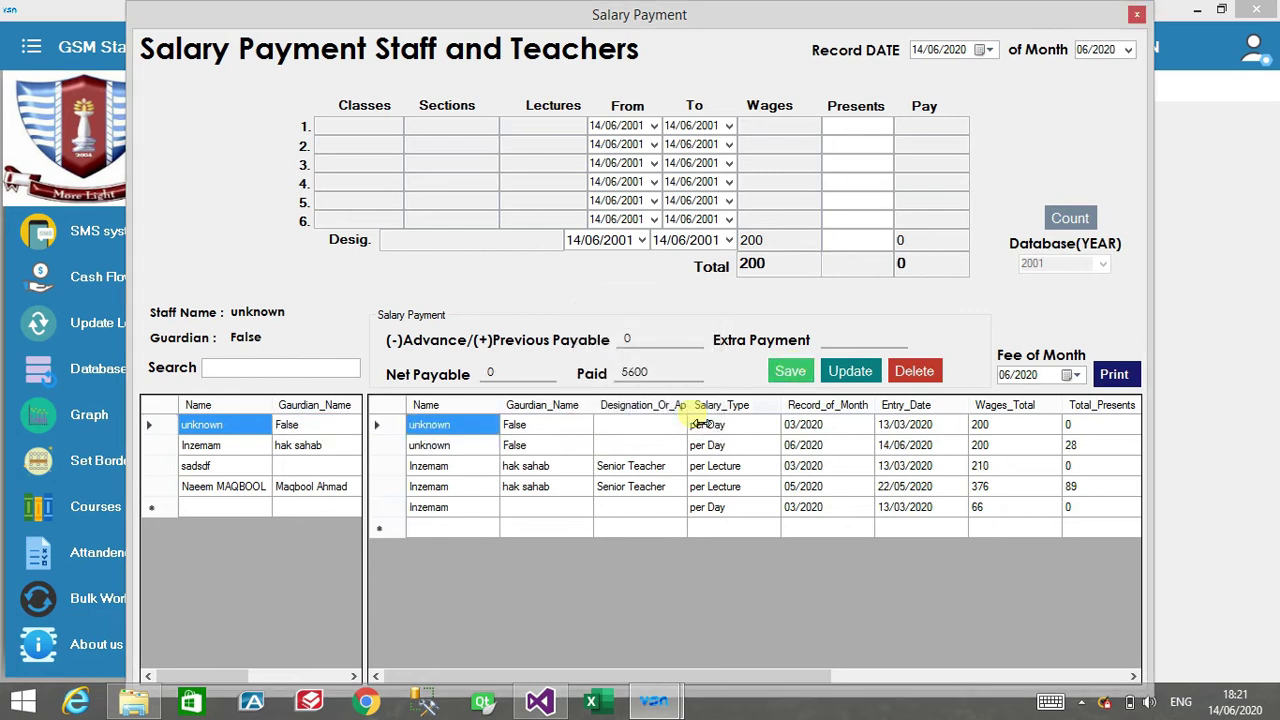
Step: Examine the new 06/2020 payment record across its presents, total pay, net payable and paid amounts
left_click(545, 445)
key("Right")
key("Right")
key("Right")
key("Right")
key("Right")
key("Right")
key("Right")
key("Right")
key("Right")
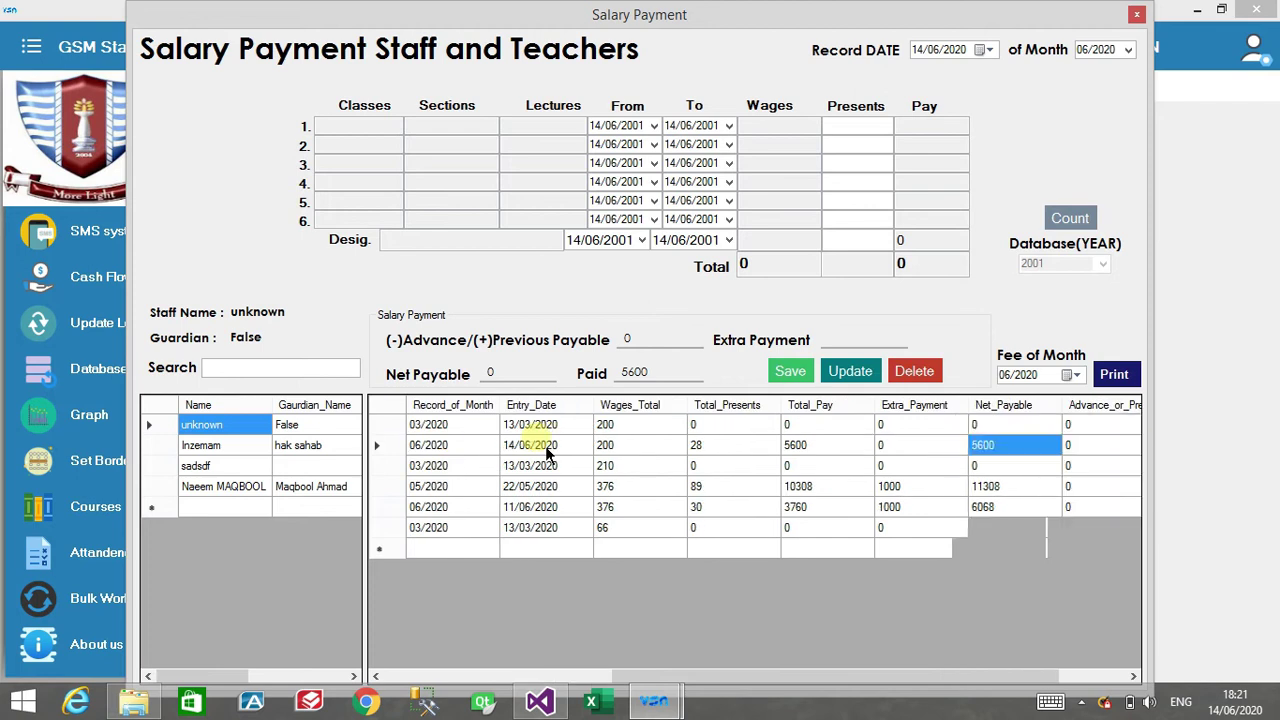
key("Right")
key("Right")
key("Left")
key("Left")
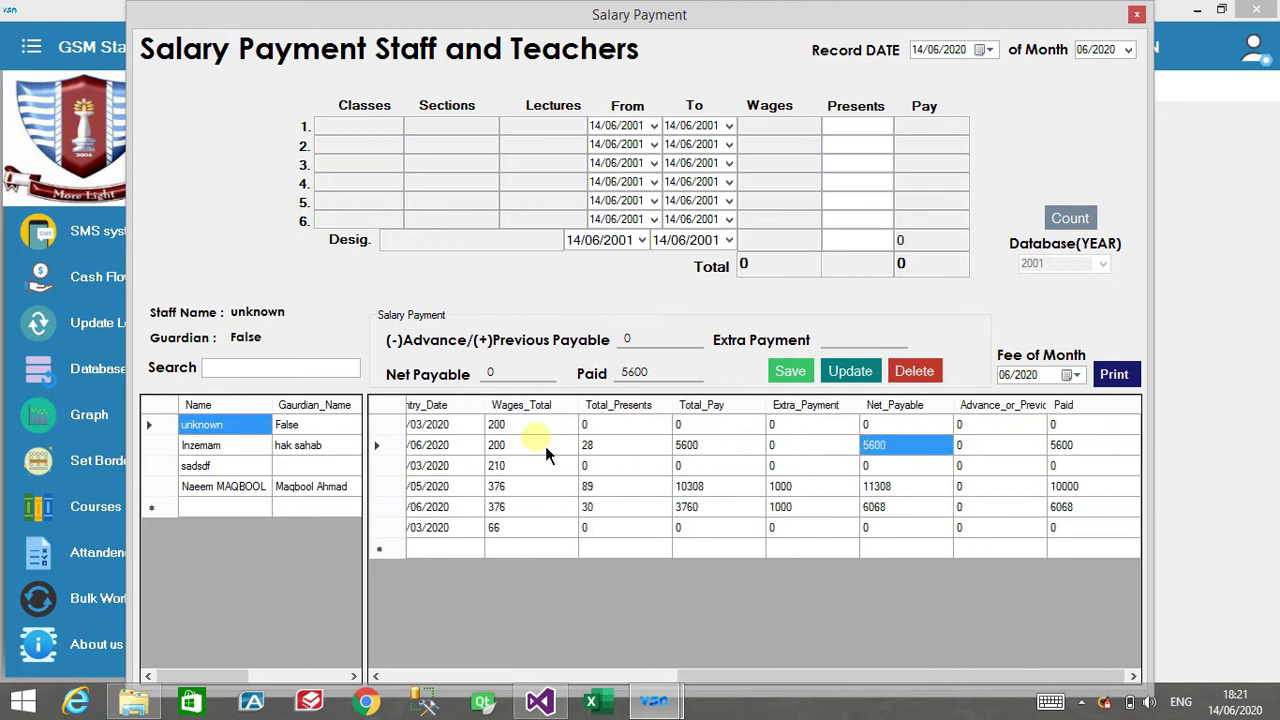
Step: Load the 06/2020 payment record, set its paid amount to 5500, and update the record
left_click(397, 454)
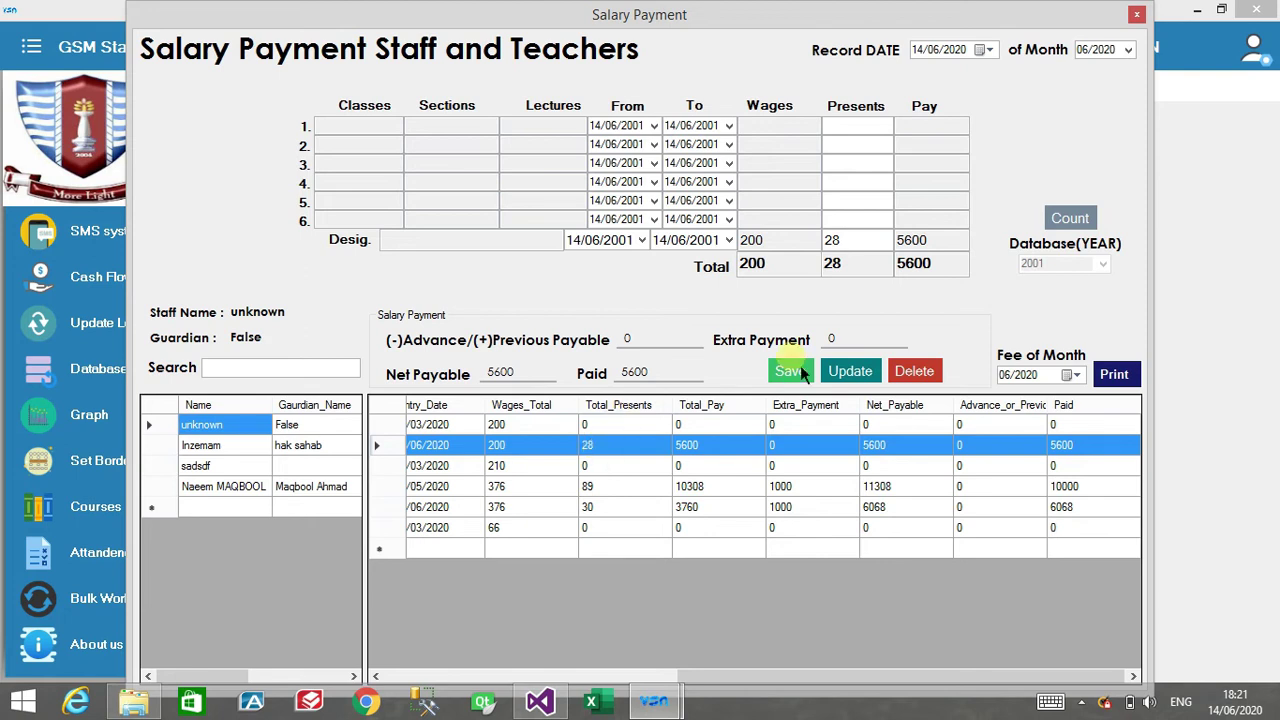
left_click_drag(690, 381, 537, 398)
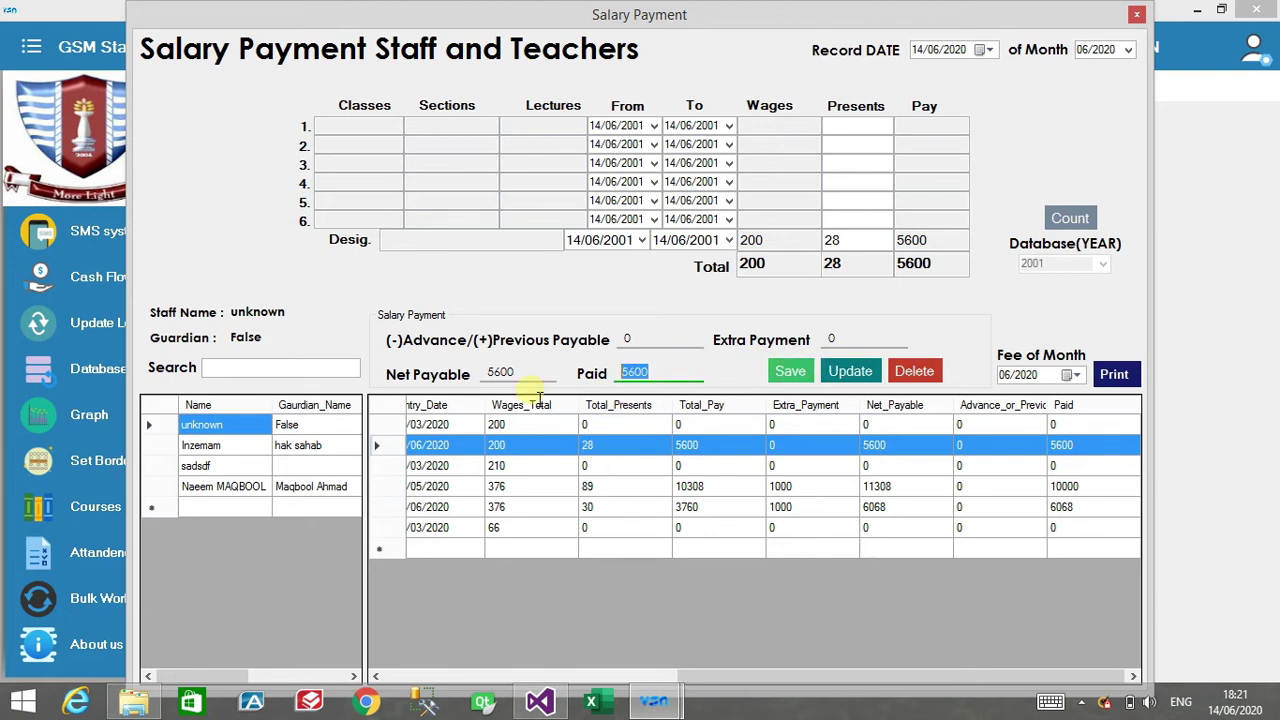
left_click(686, 373)
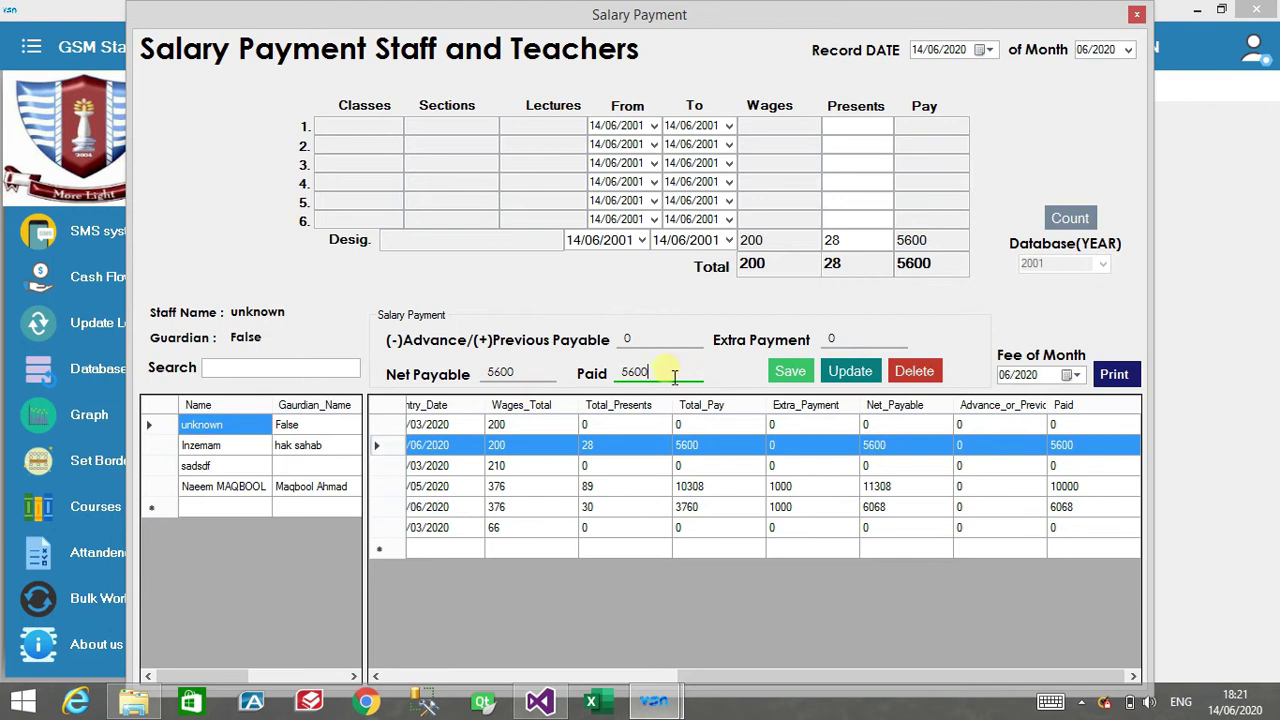
key("BackSpace")
key("BackSpace")
key("BackSpace")
type("500")
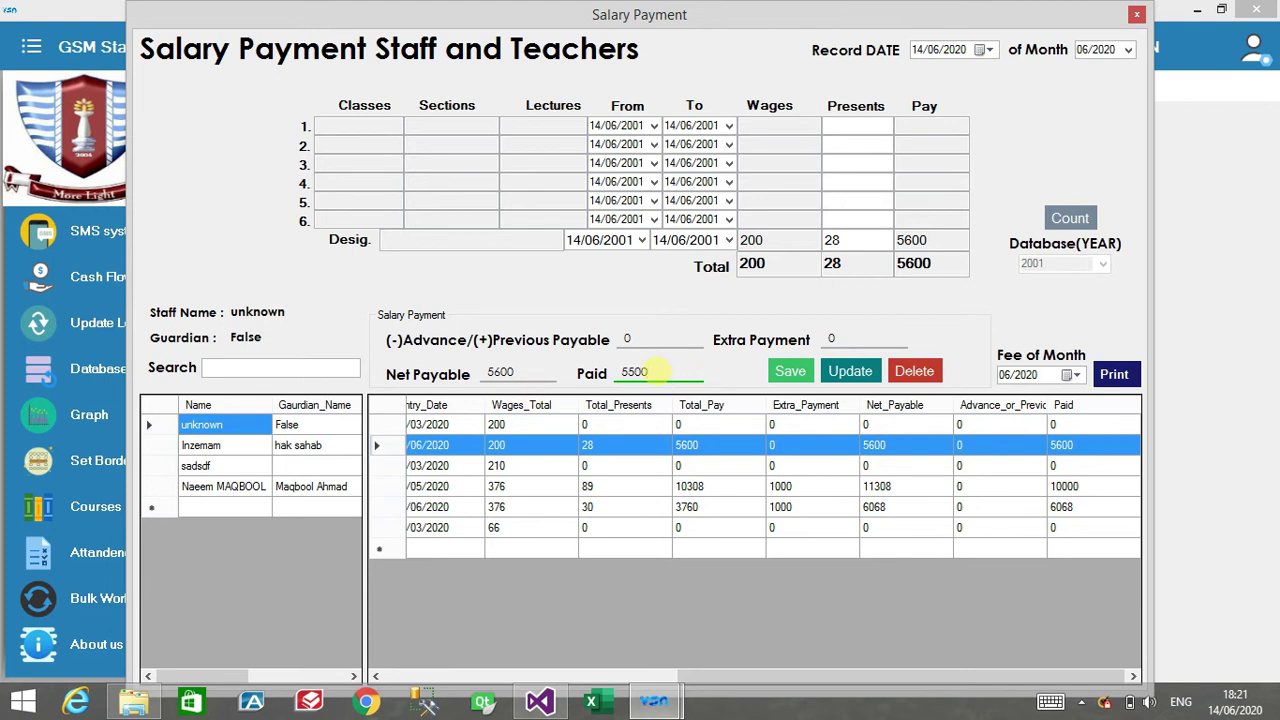
left_click(873, 383)
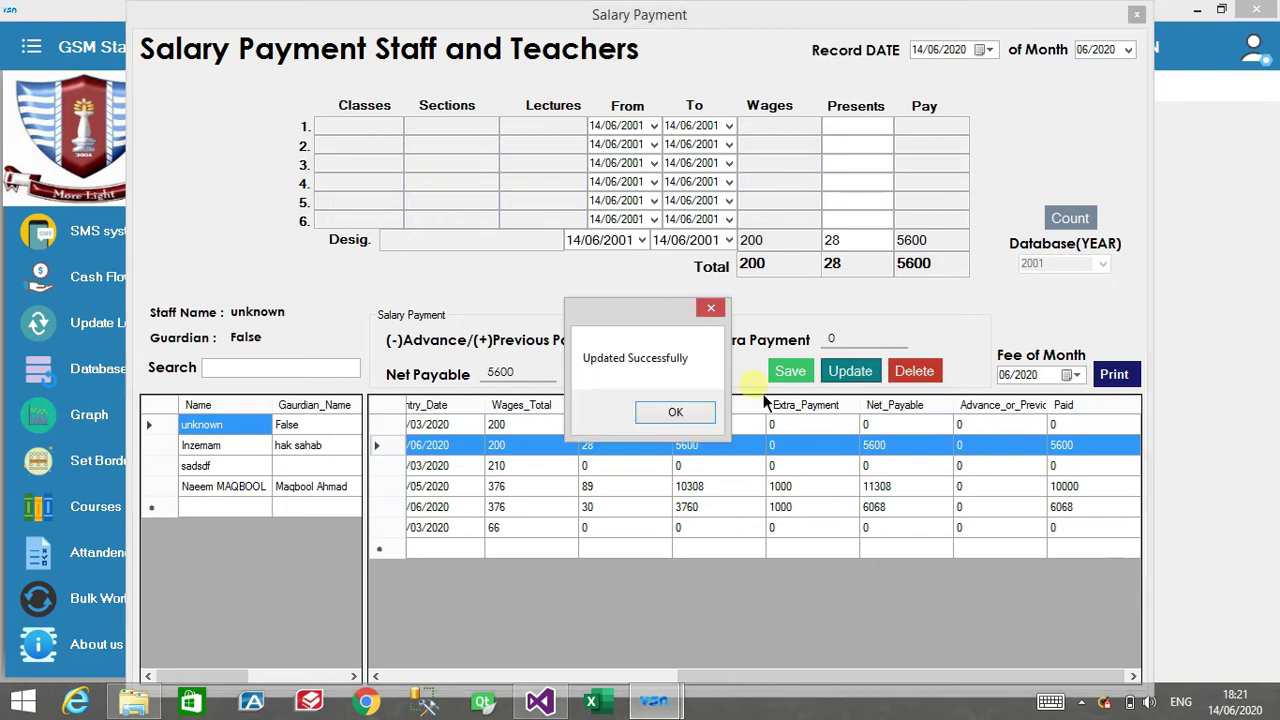
left_click(709, 419)
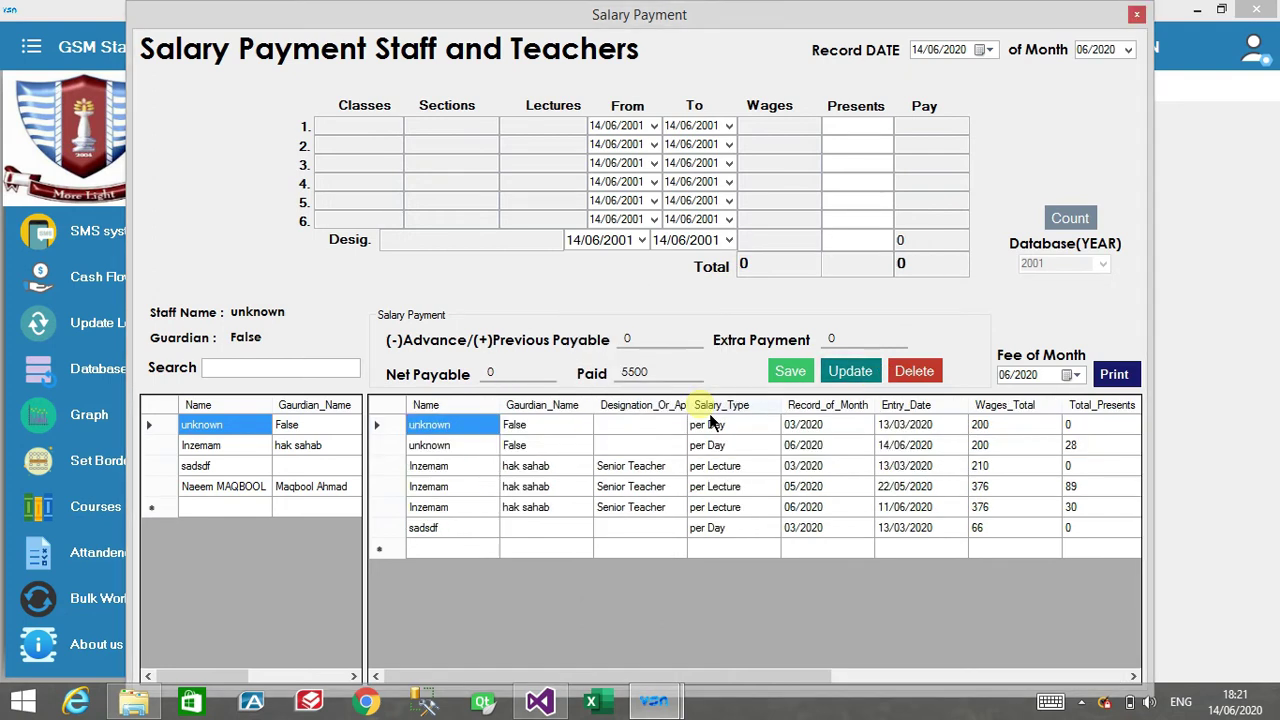
Step: Examine the updated 06/2020 payment record across to its paid and advance or previous payable amounts
left_click(797, 447)
key("Tab")
key("Tab")
key("Tab")
key("Tab")
key("Tab")
key("Tab")
key("Tab")
key("Tab")
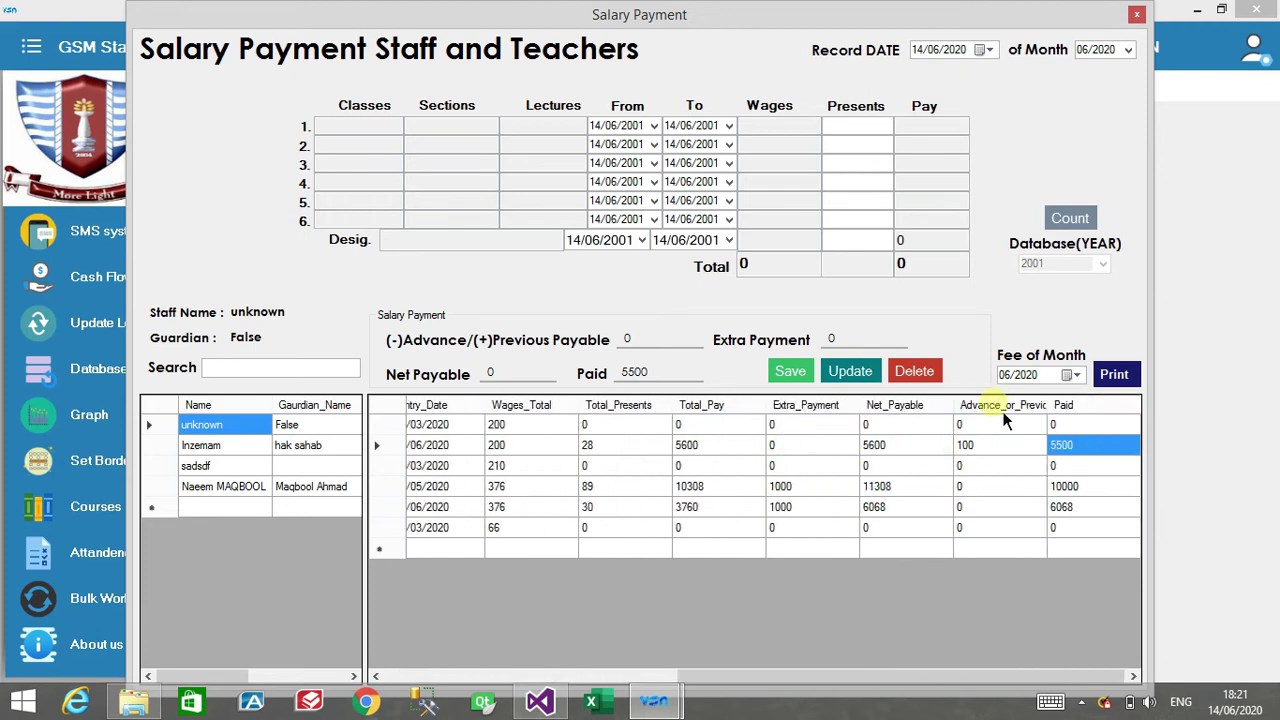
left_click(962, 453)
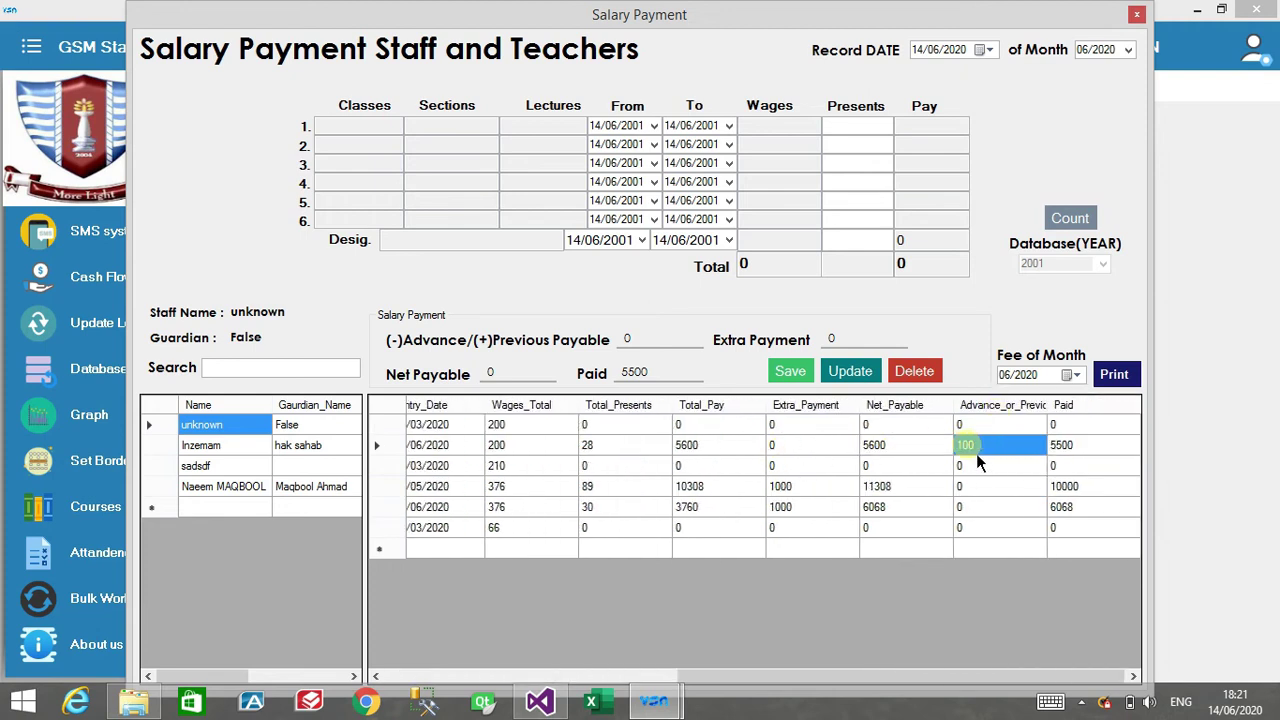
left_click(976, 453)
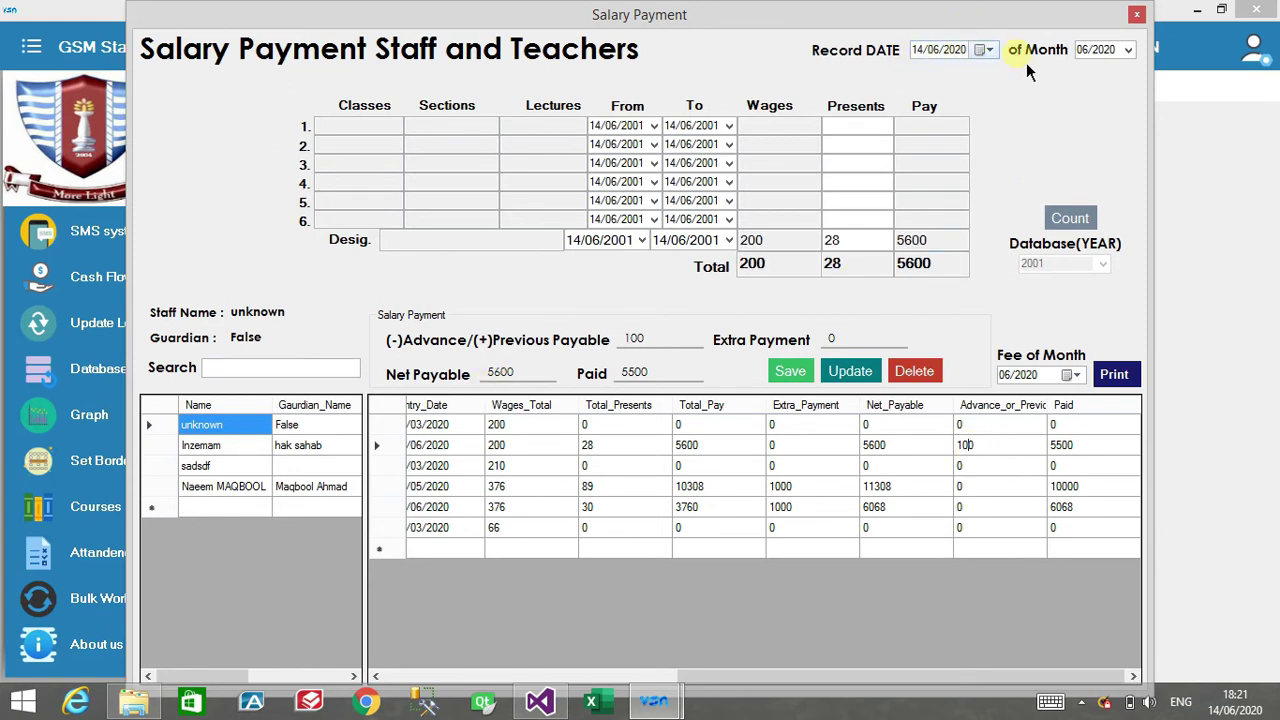
Step: Set the salary month to 07/2020 and load the first listed staff member for payment
left_click(1129, 57)
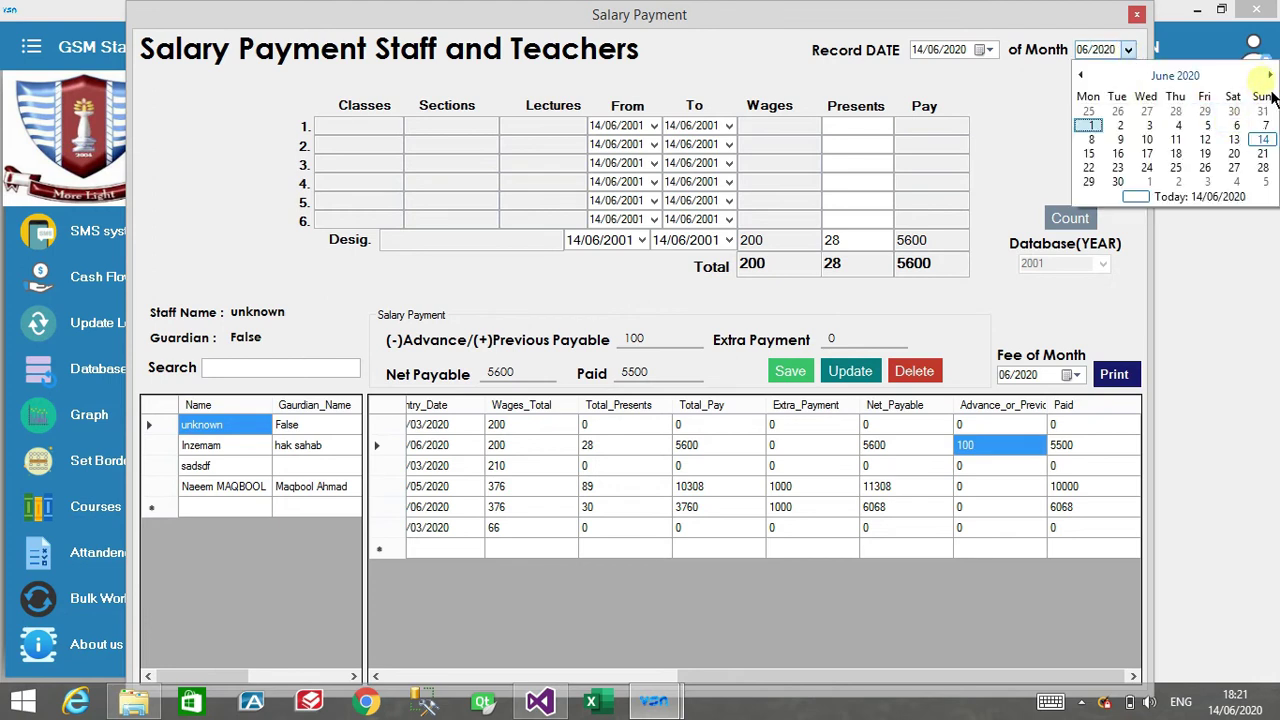
left_click(1269, 75)
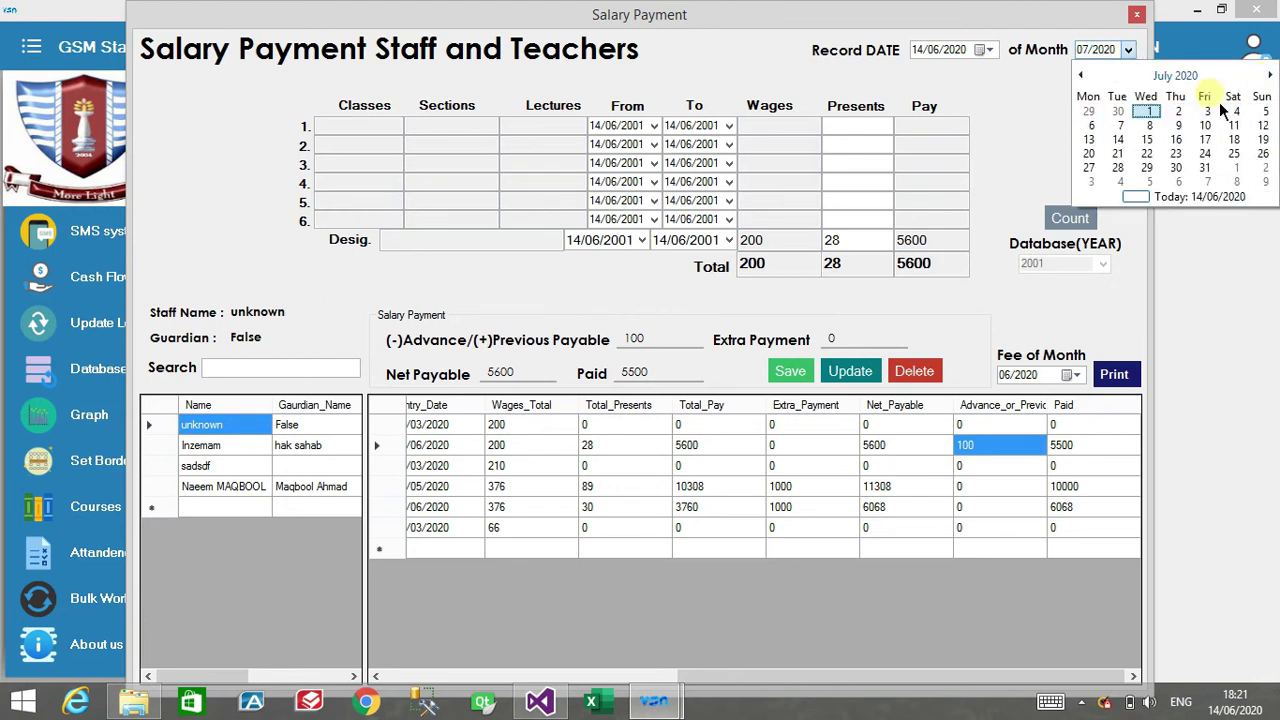
left_click(1180, 136)
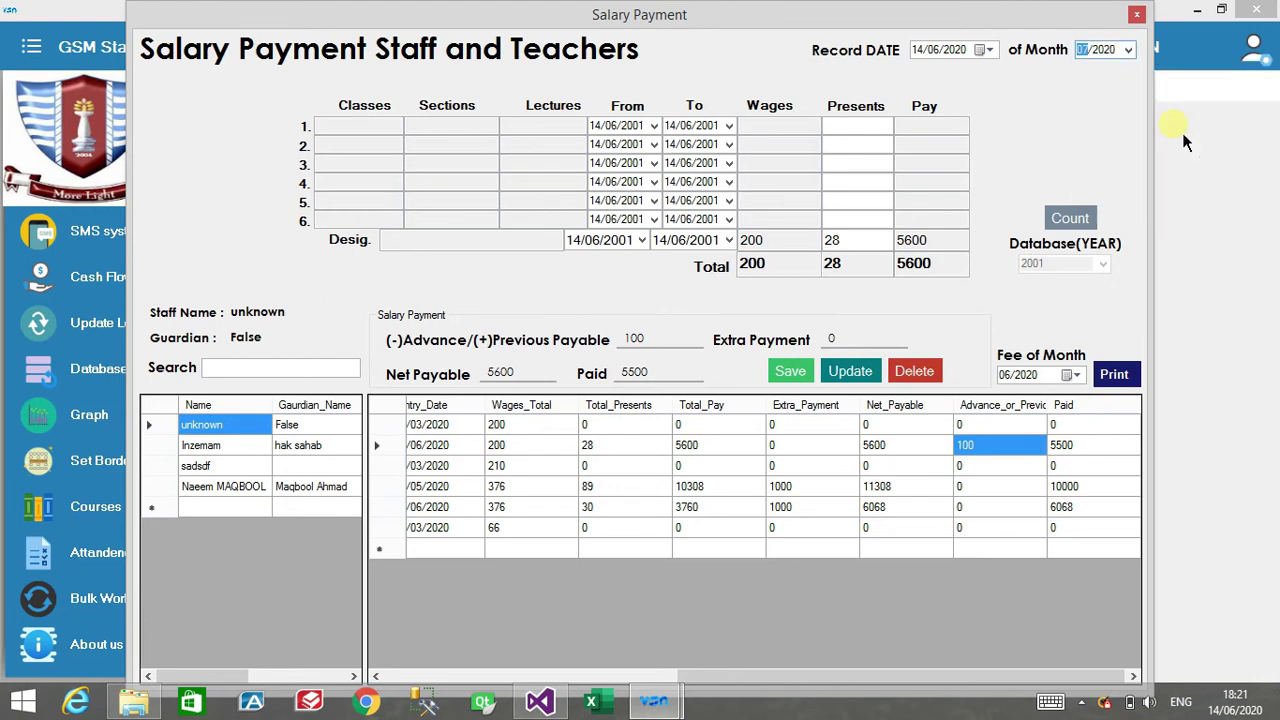
left_click(171, 451)
left_click(171, 432)
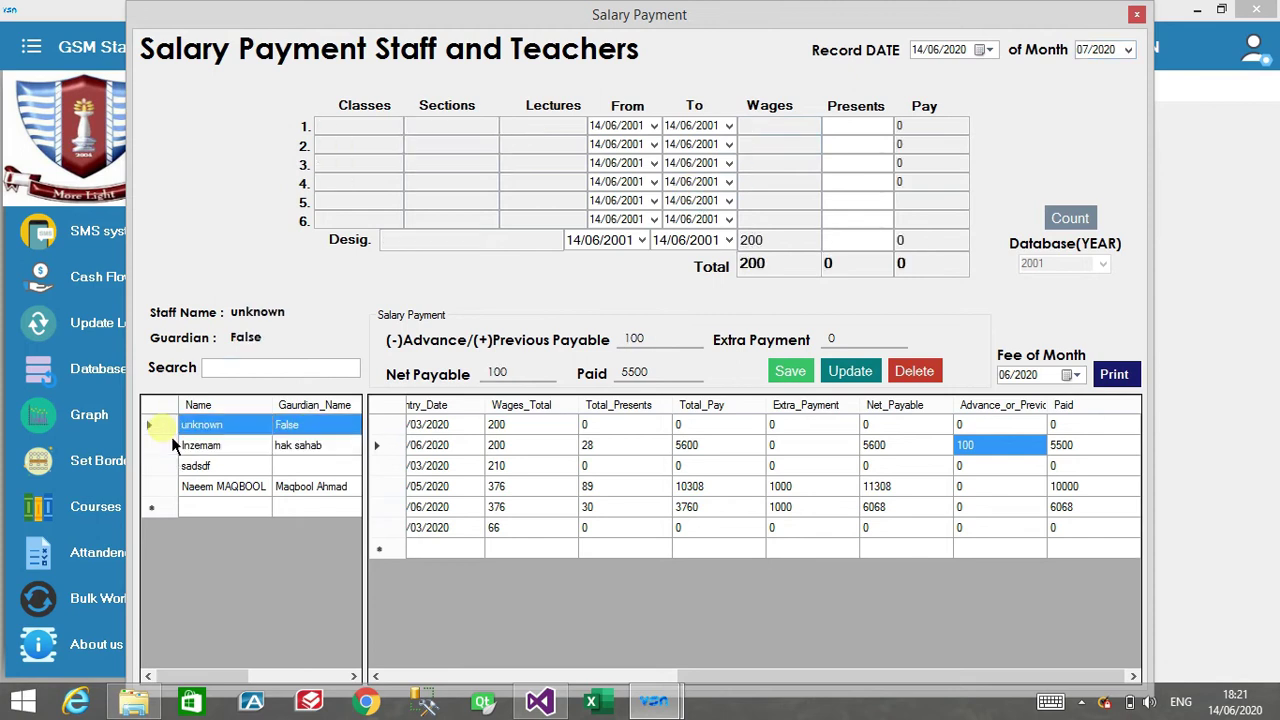
left_click(166, 431)
Step: Review the previous payable, extra payment and paid amounts, and enter 22 presents in the designation row
left_click(835, 152)
left_click(850, 241)
left_click(650, 340)
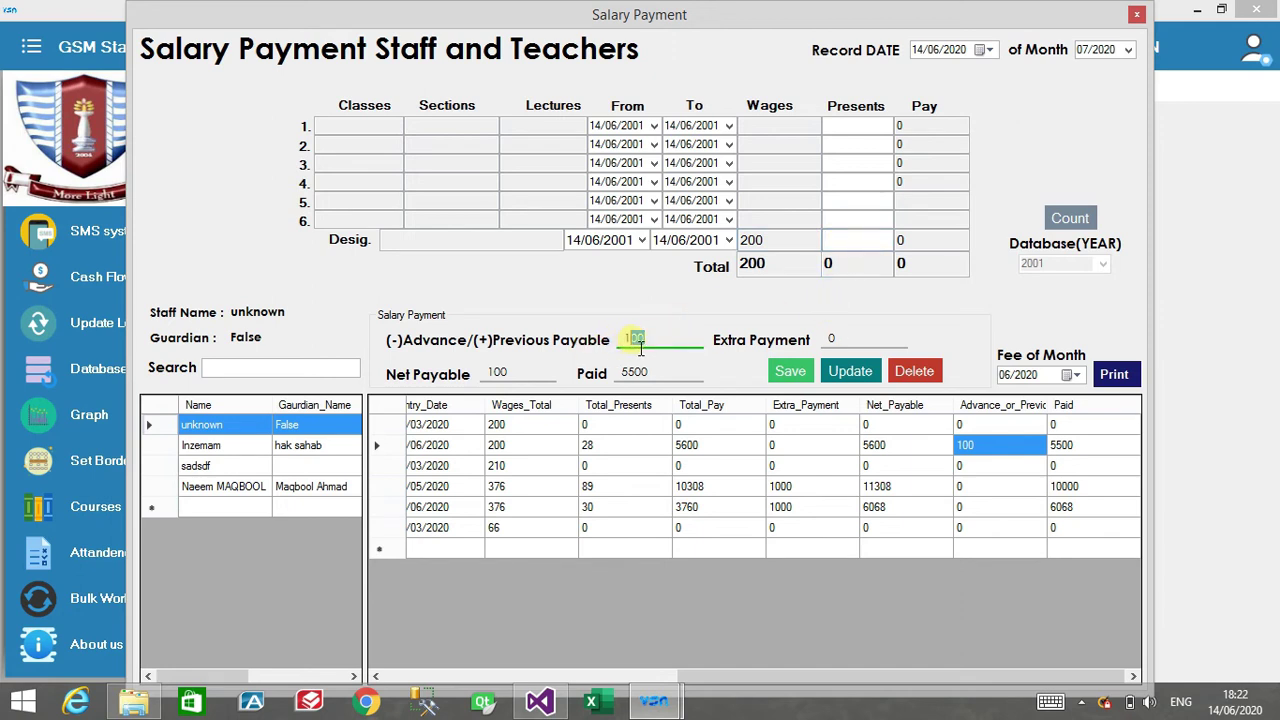
left_click_drag(646, 340, 635, 340)
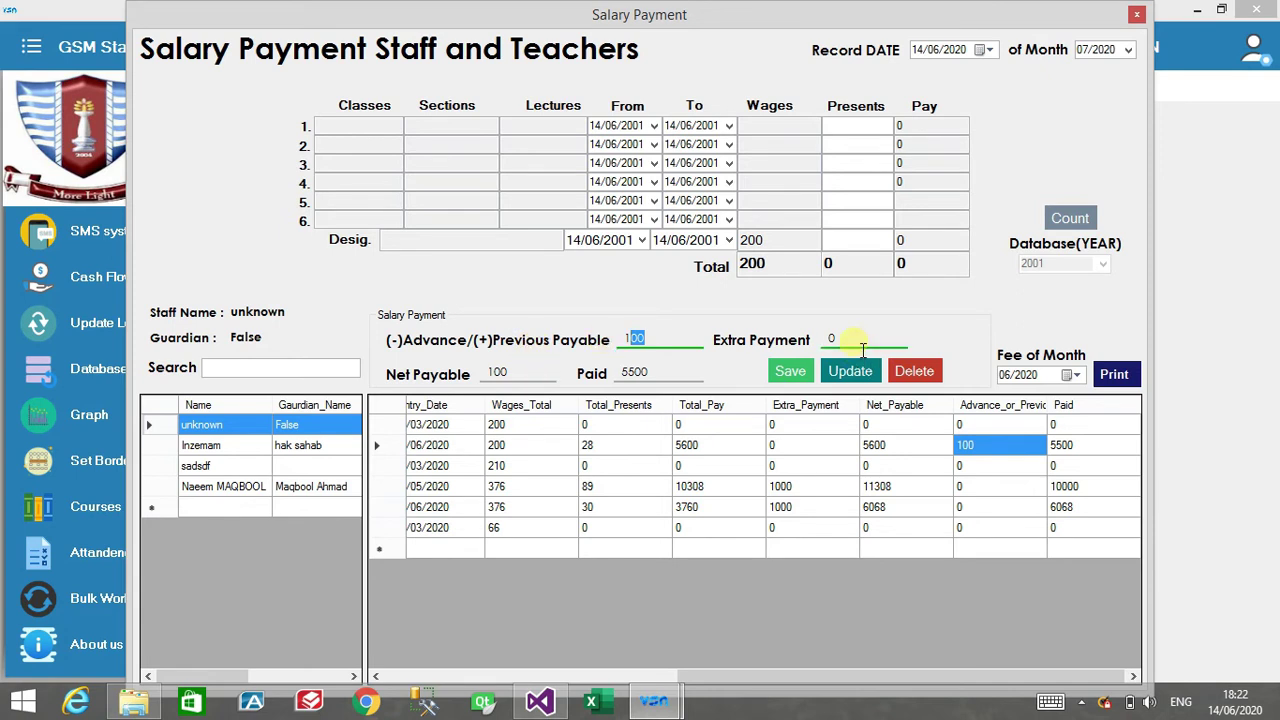
left_click(660, 340)
left_click(851, 343)
left_click_drag(686, 371, 590, 393)
left_click(878, 244)
type("22")
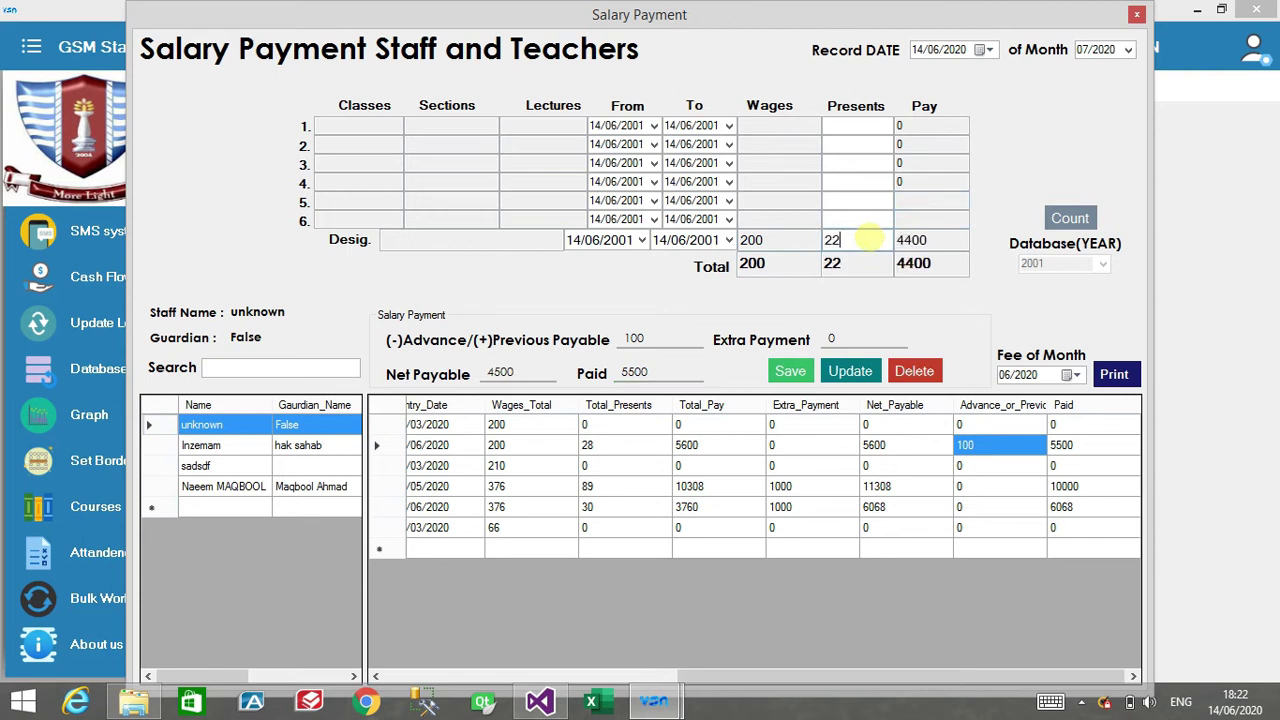
Step: Clear the paid amount and check the total pay against the net payable and previous payable amounts
left_click_drag(634, 371, 661, 388)
key("BackSpace")
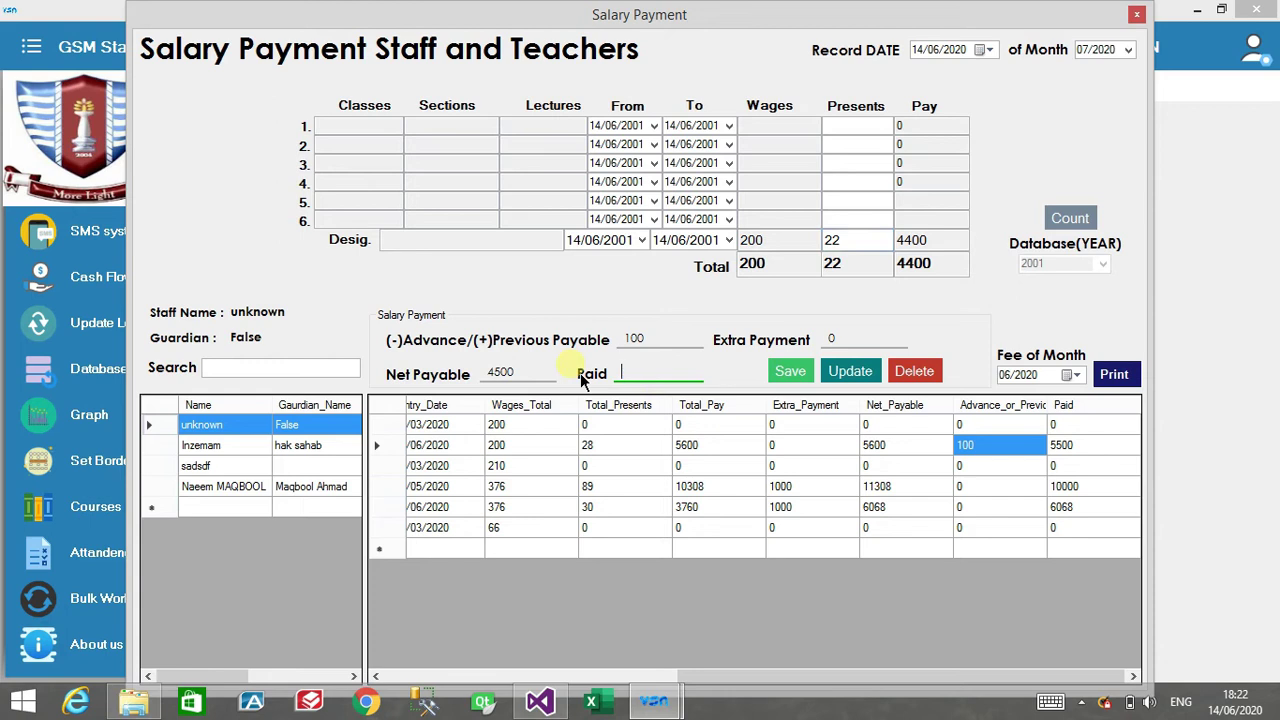
left_click_drag(945, 274, 889, 277)
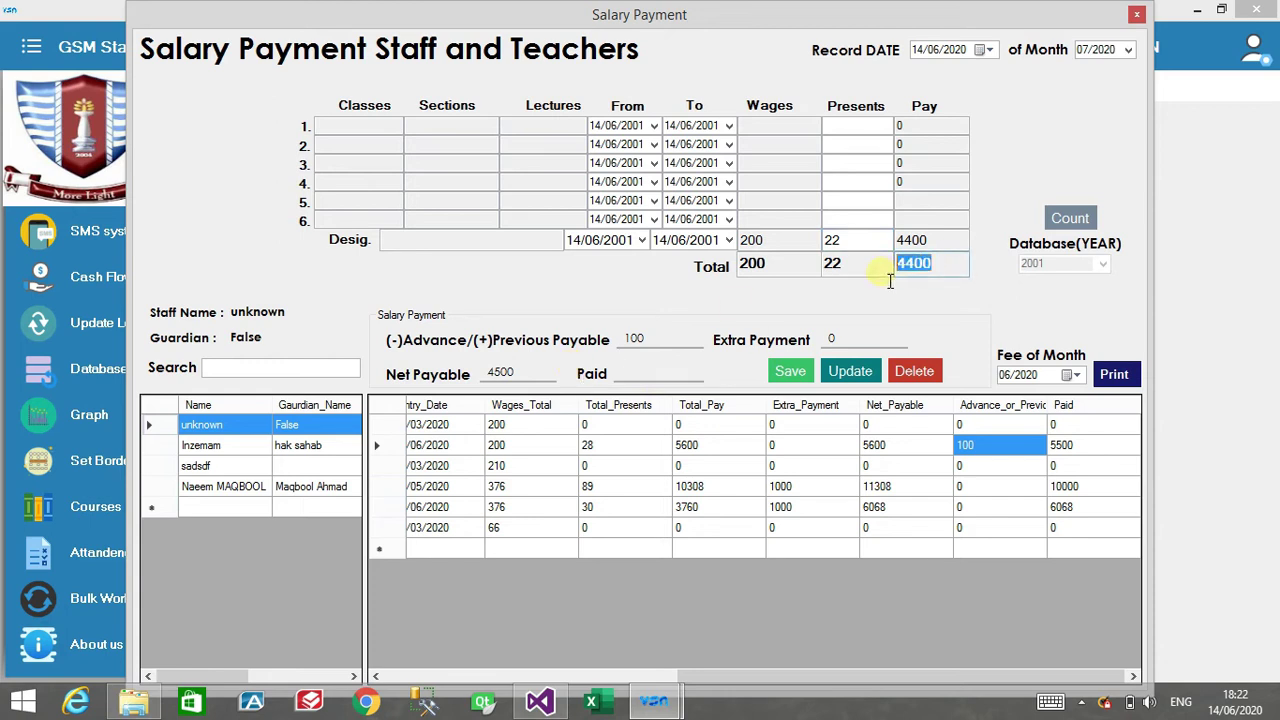
left_click_drag(524, 380, 478, 384)
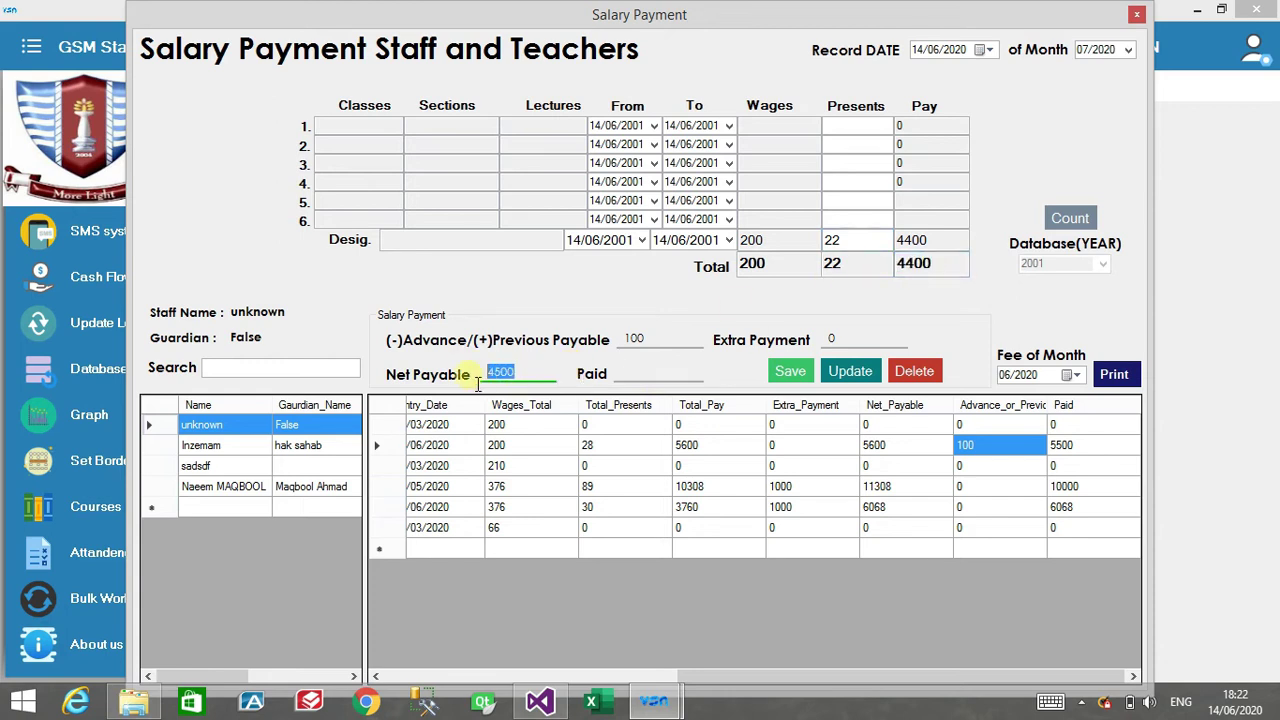
left_click_drag(657, 340, 624, 340)
Step: Set the extra payment to 100 and check the net payable amount
double_click(850, 339)
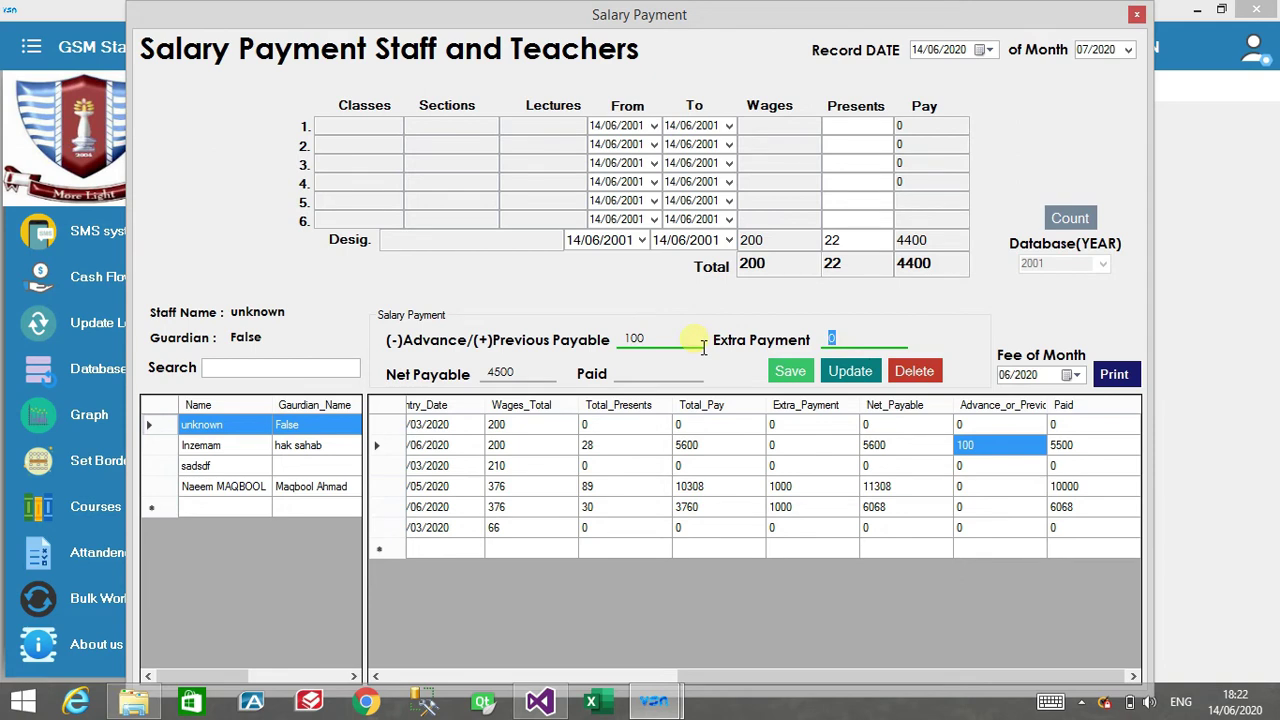
type("1000")
key("BackSpace")
double_click(497, 376)
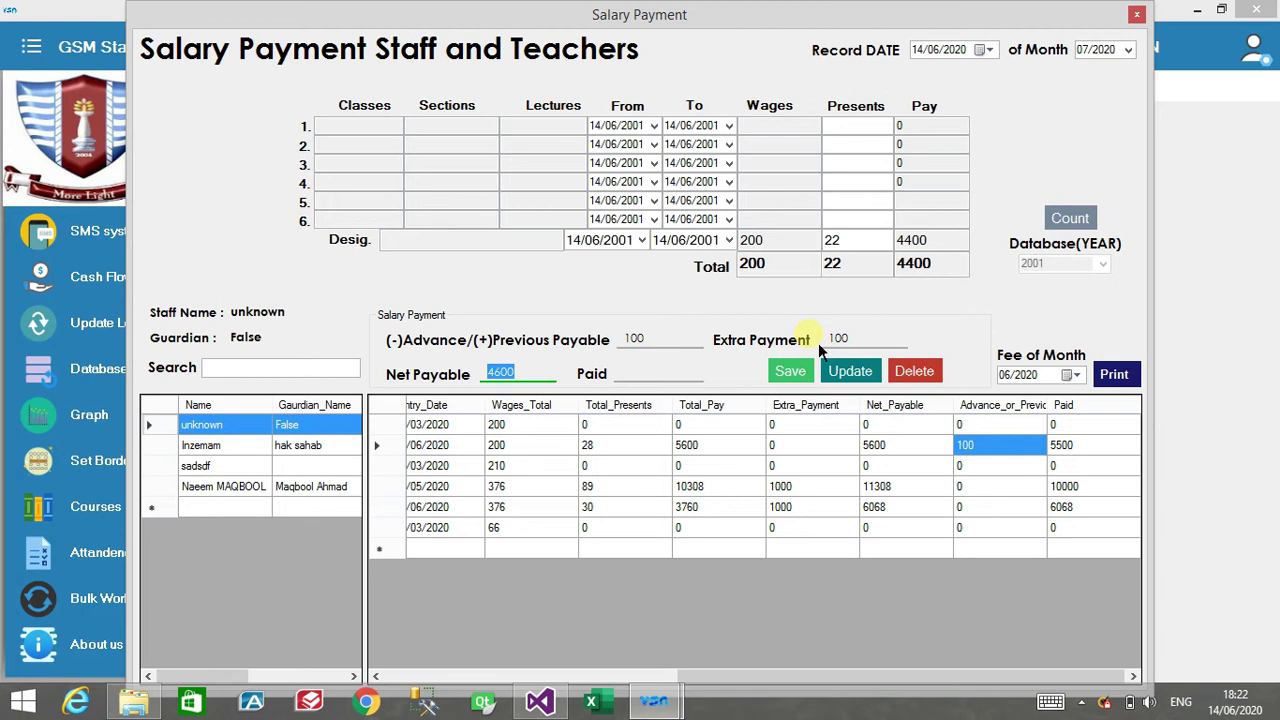
left_click(856, 341)
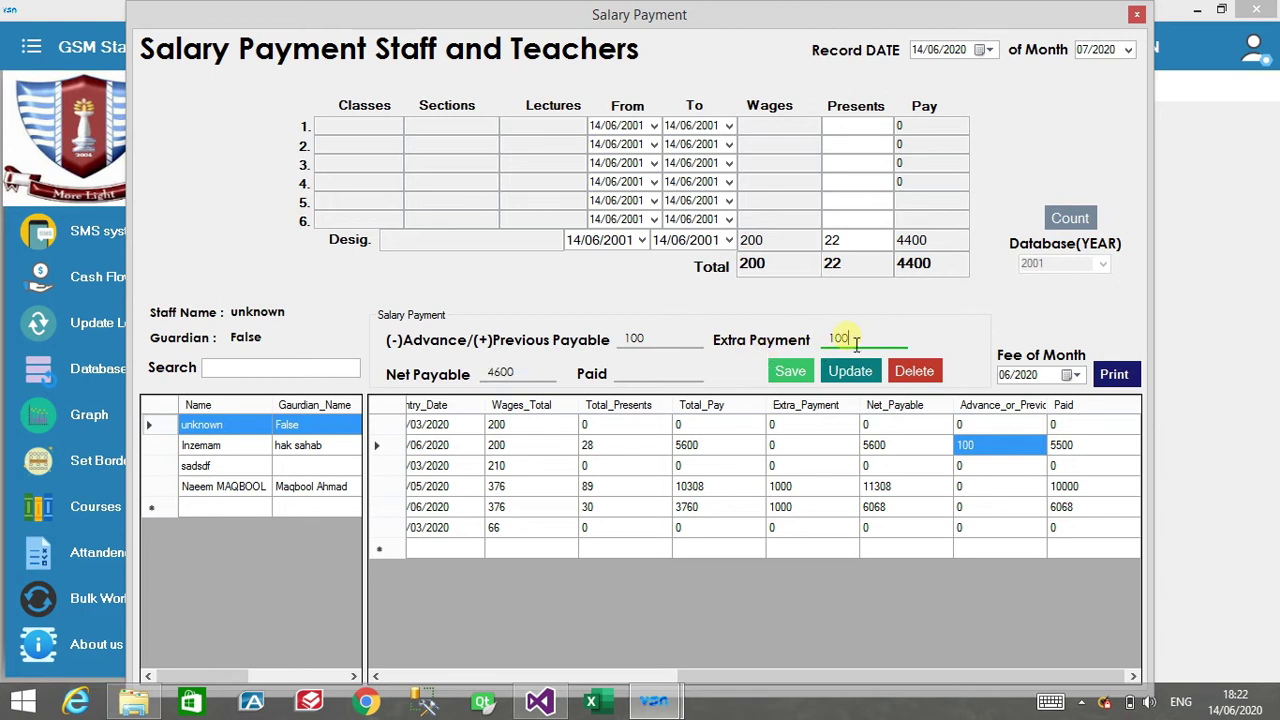
Step: Set the paid amount to 5000 and save the 07/2020 salary payment
left_click(667, 375)
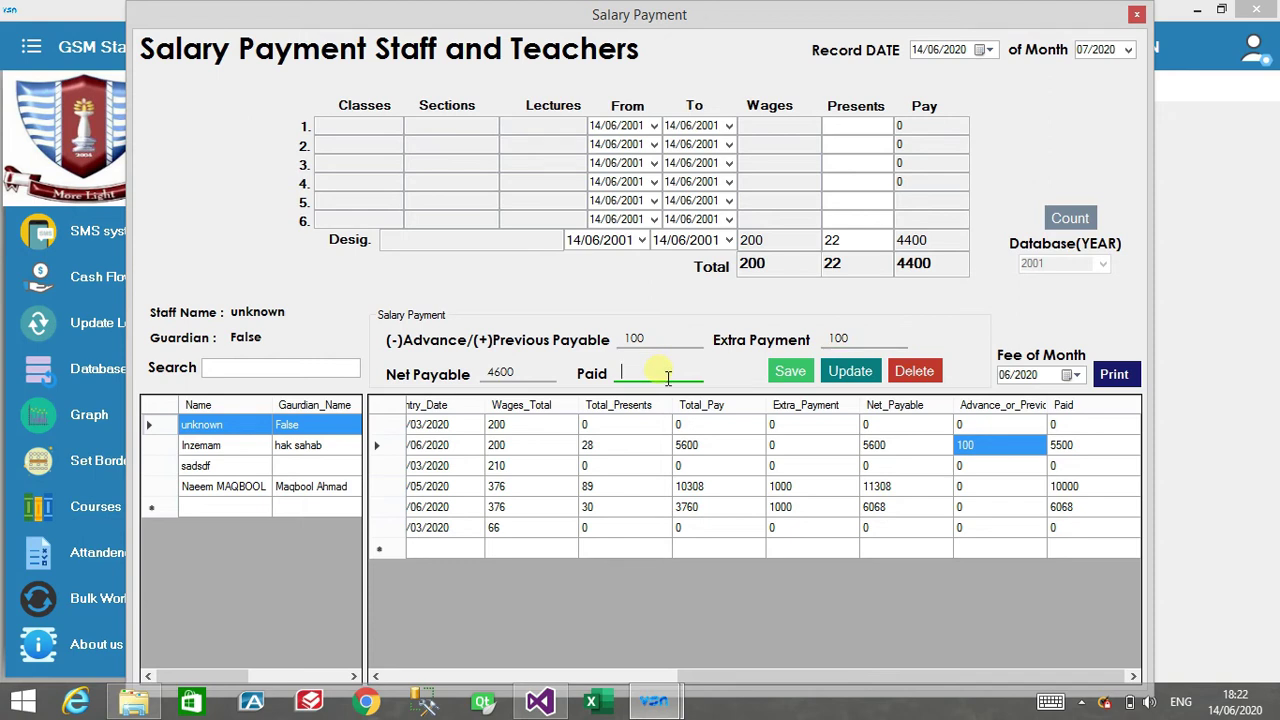
type("4600")
key("BackSpace")
key("BackSpace")
key("BackSpace")
key("BackSpace")
type("5000")
left_click(790, 372)
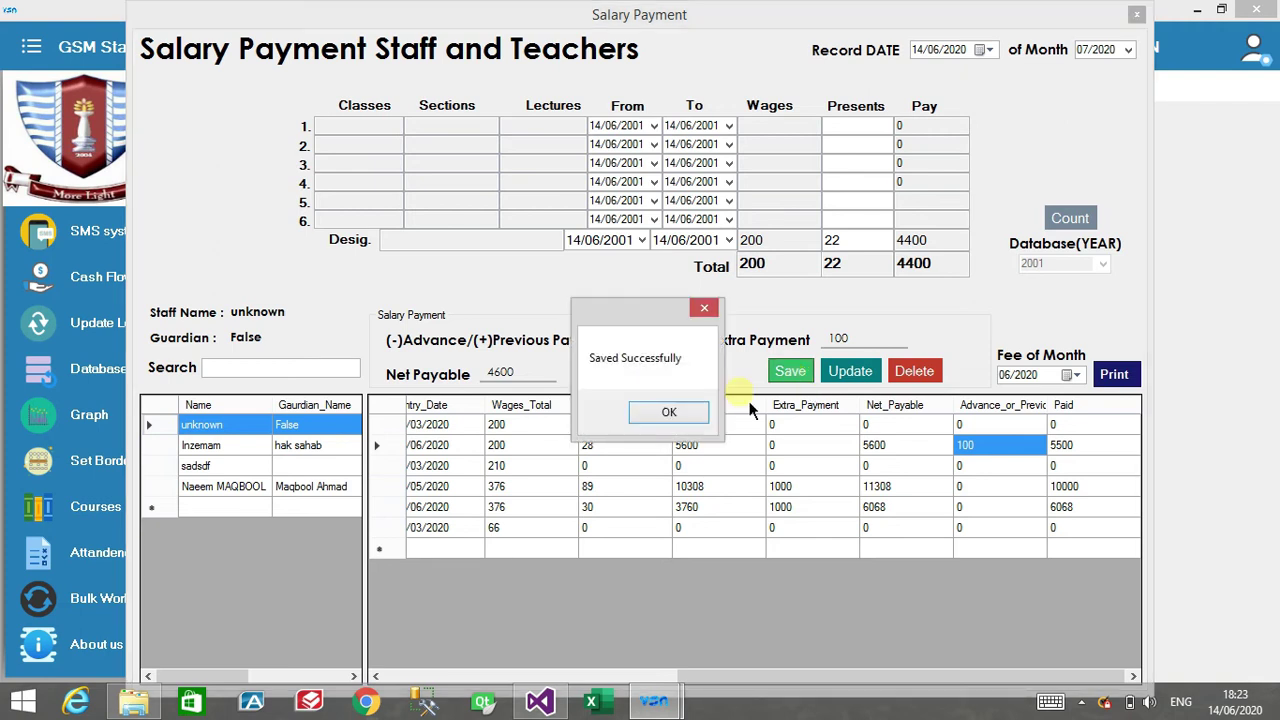
left_click(700, 418)
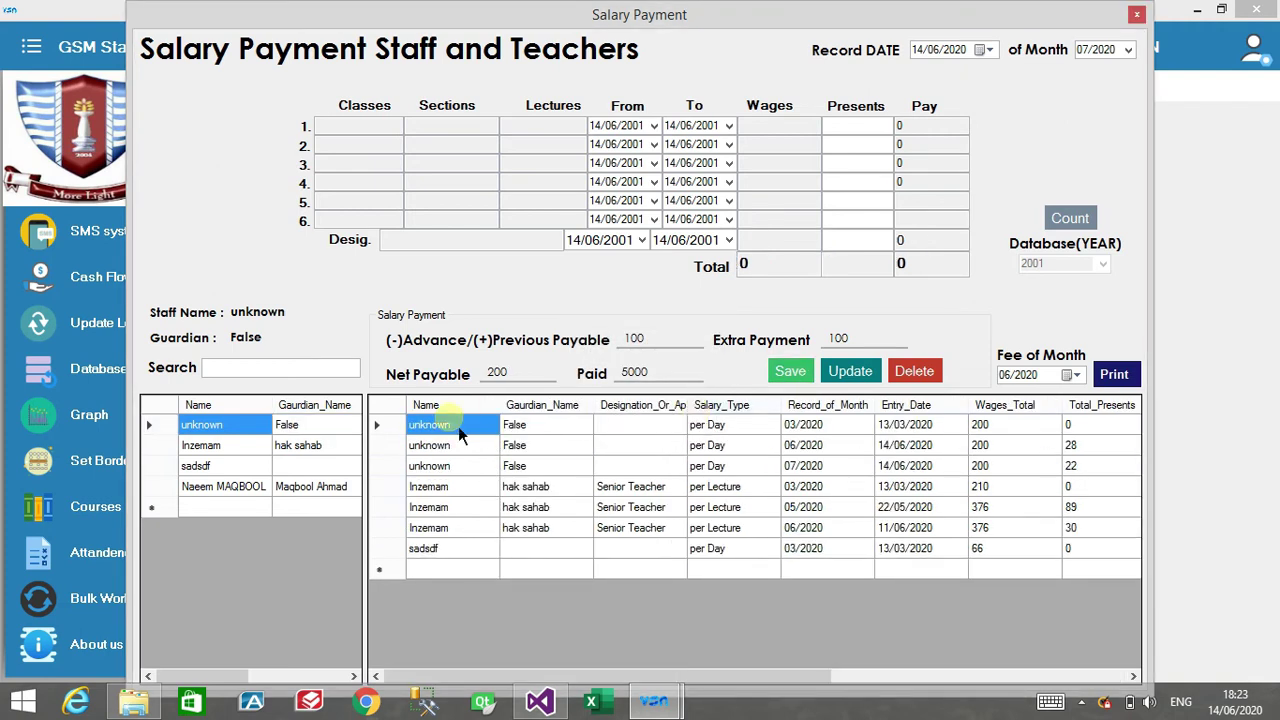
Step: Sort the salary payment records by their month of record
left_click(463, 470)
key("Right")
key("Right")
key("Right")
key("Right")
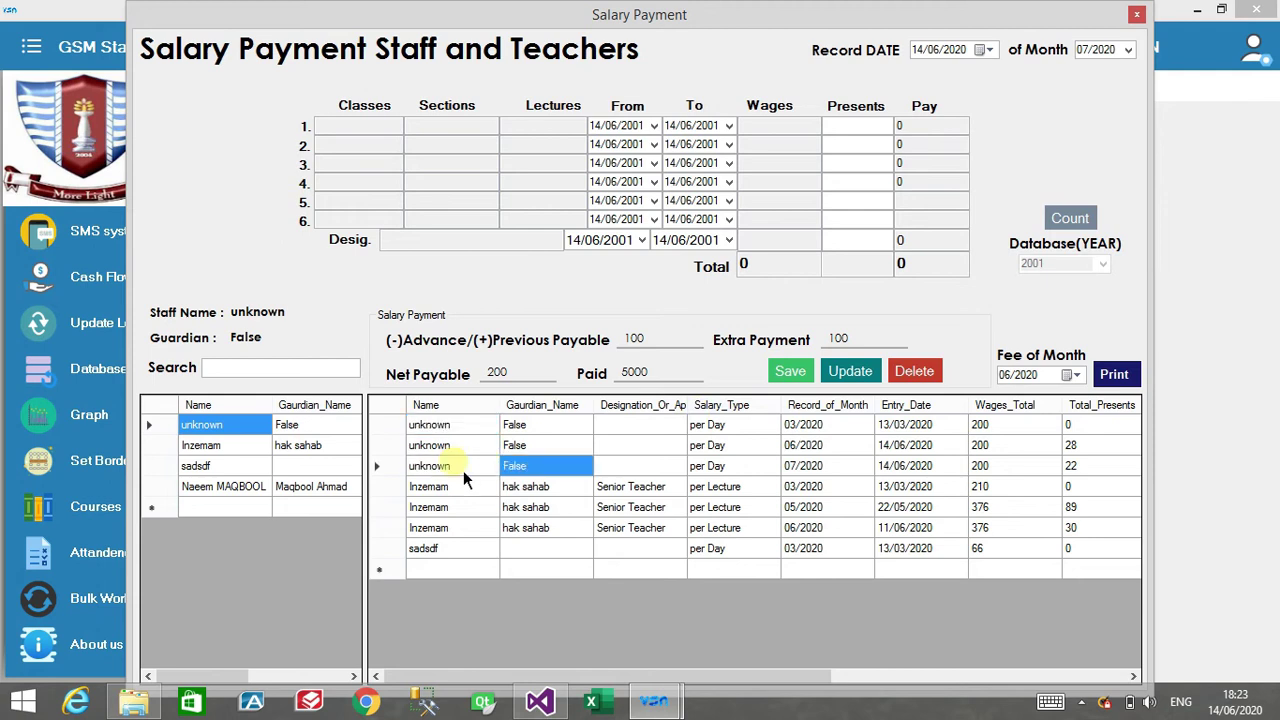
left_click(869, 408)
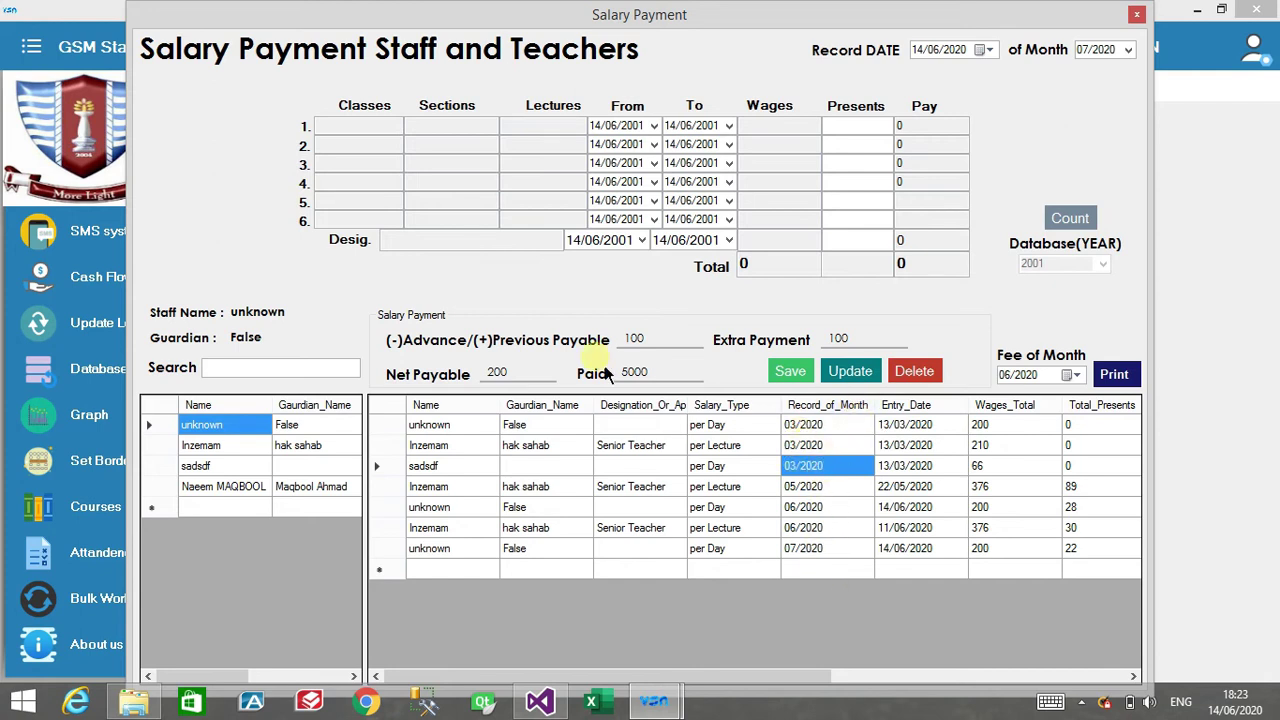
Step: Examine the 07/2020 payment record, comparing its net payable, paid and advance or previous payable amounts
left_click(851, 556)
key("Right")
key("Right")
key("Right")
key("Right")
key("Right")
key("Right")
key("Right")
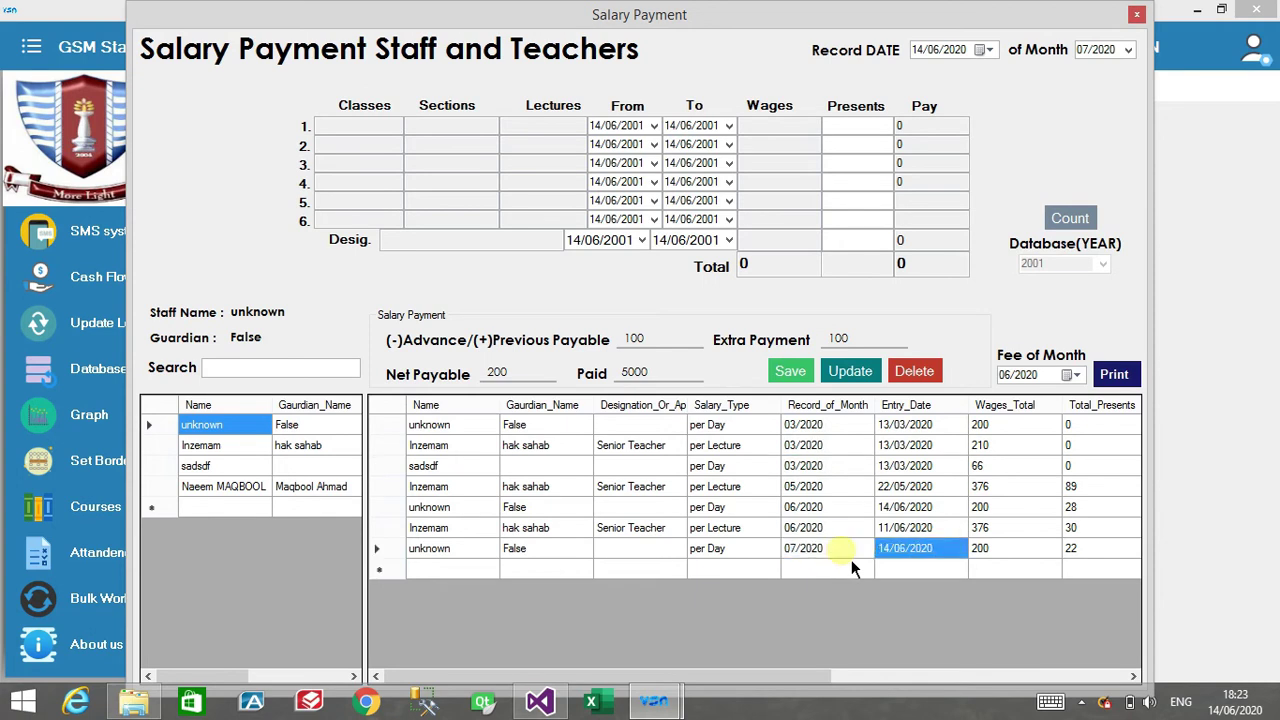
key("Right")
key("Left")
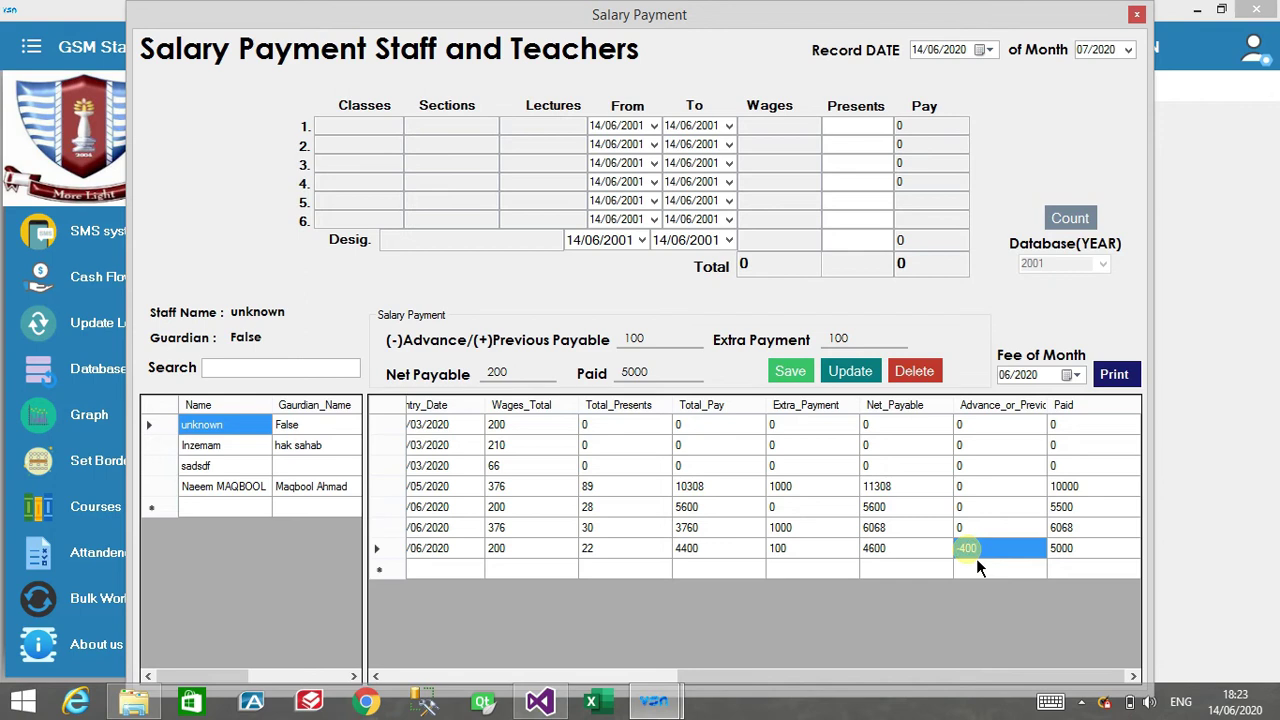
left_click(976, 558)
left_click_drag(982, 556, 966, 555)
left_click(888, 555)
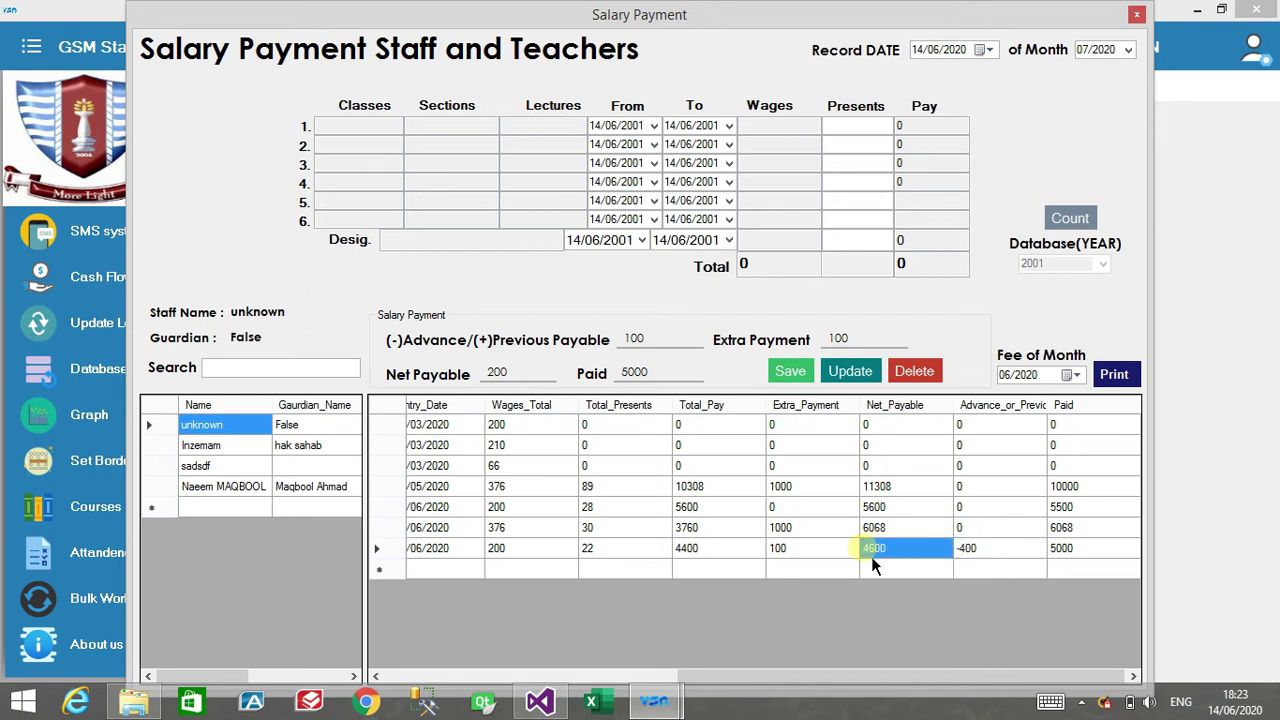
left_click(881, 557)
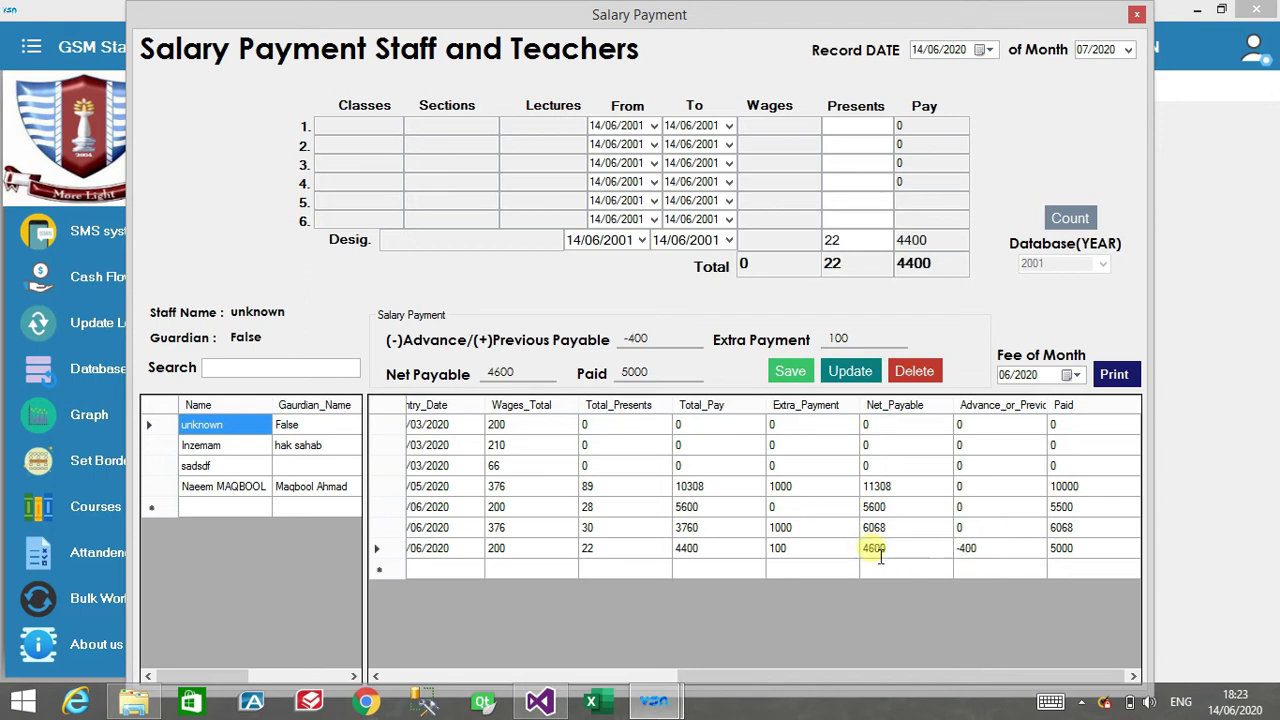
left_click(1114, 556)
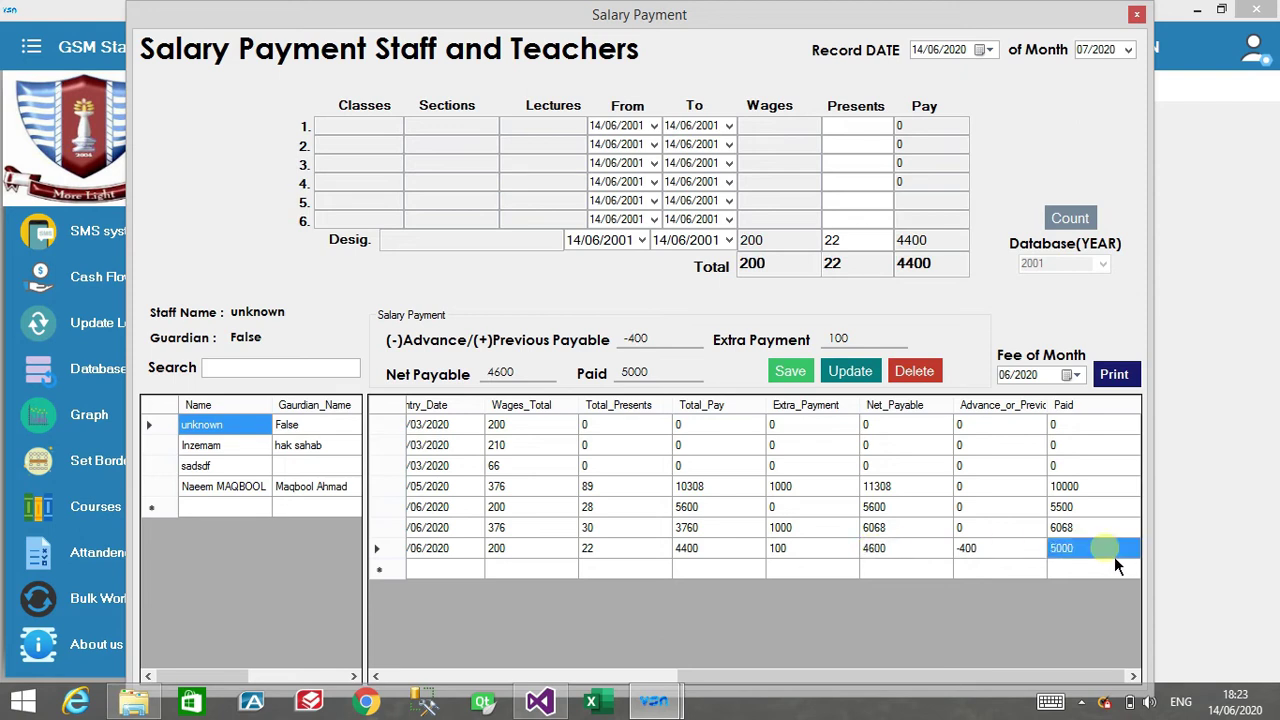
left_click(981, 554)
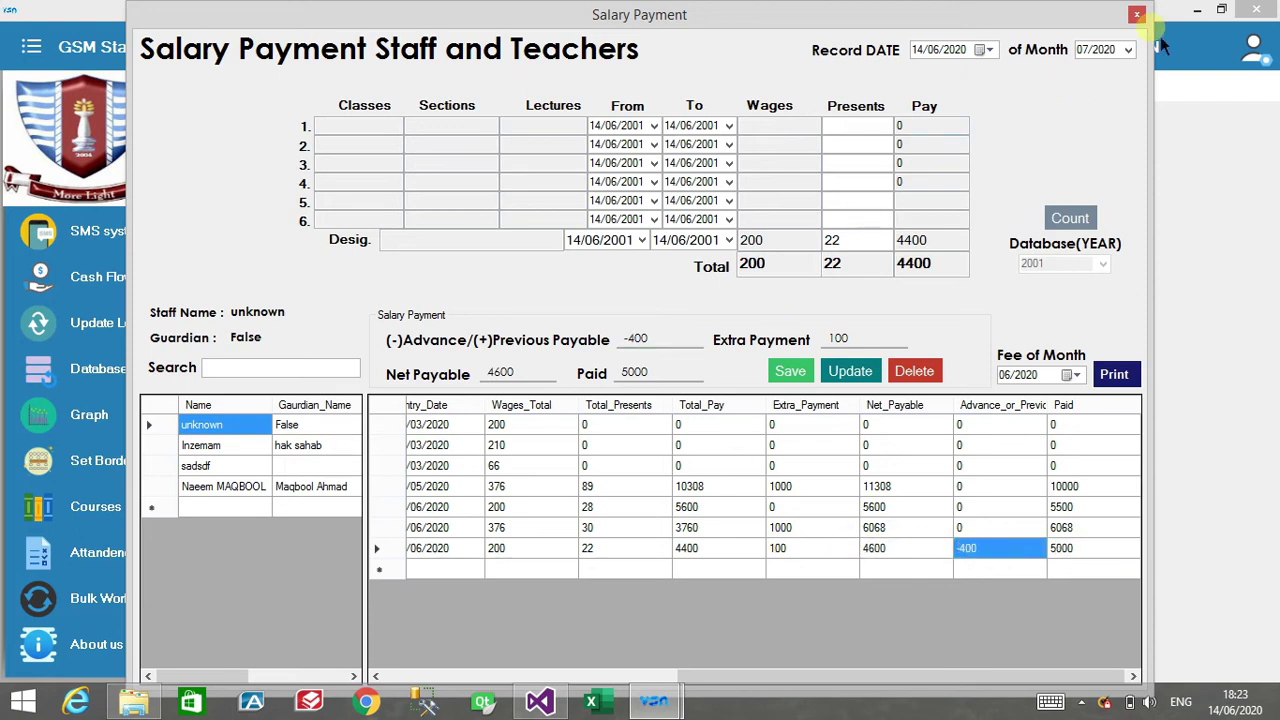
Step: Set the salary month to 08/2020
left_click(1130, 50)
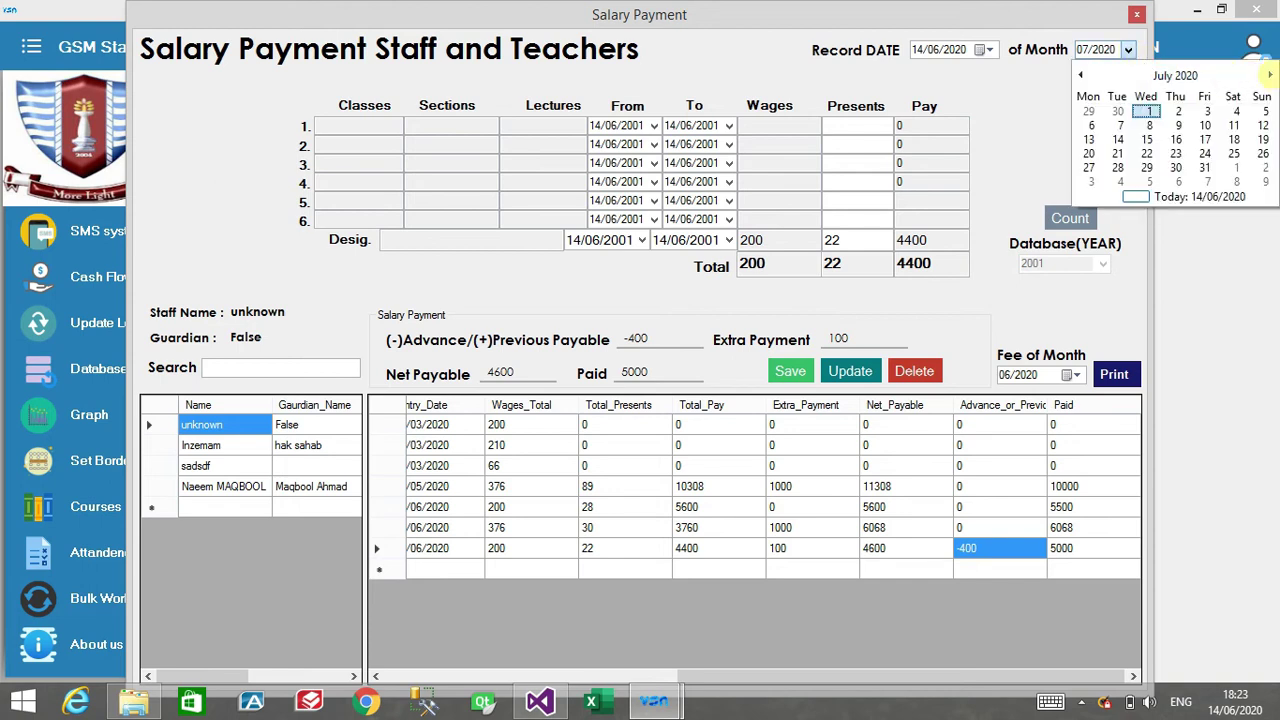
left_click(1269, 75)
left_click(1140, 140)
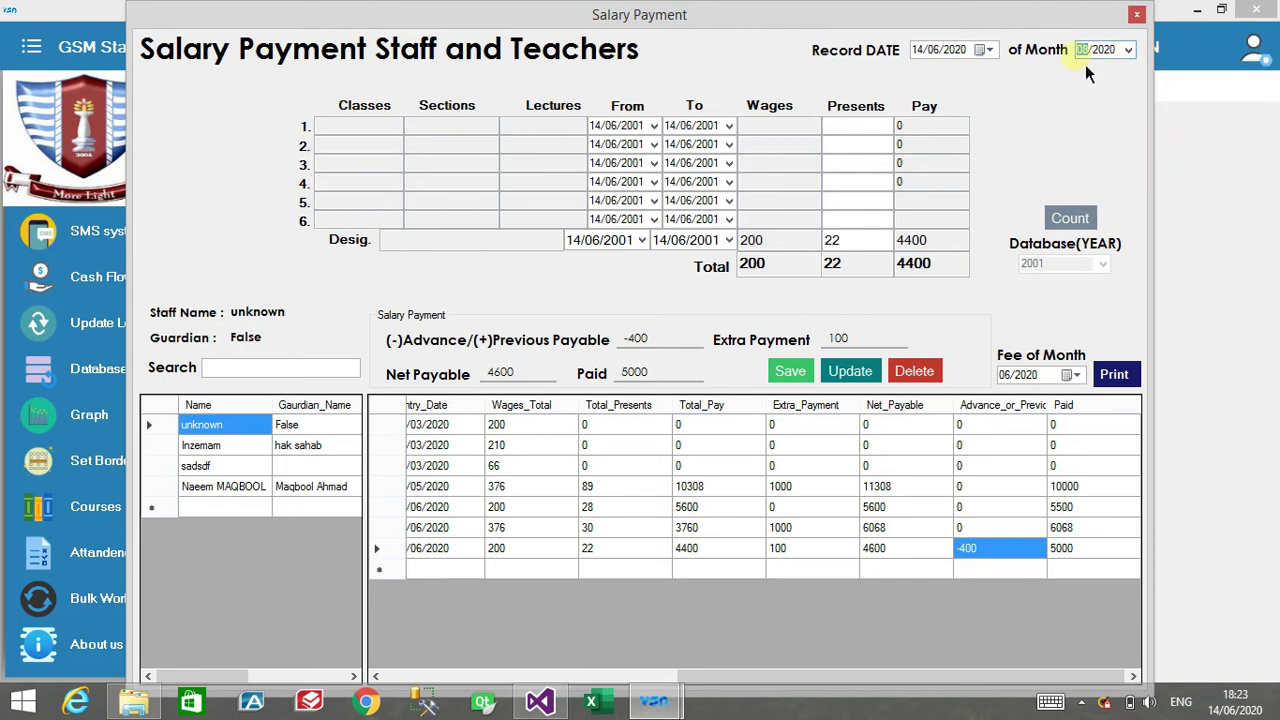
Step: Load the first staff member's salary details for the selected month and set the designation's presents to 20
left_click(170, 435)
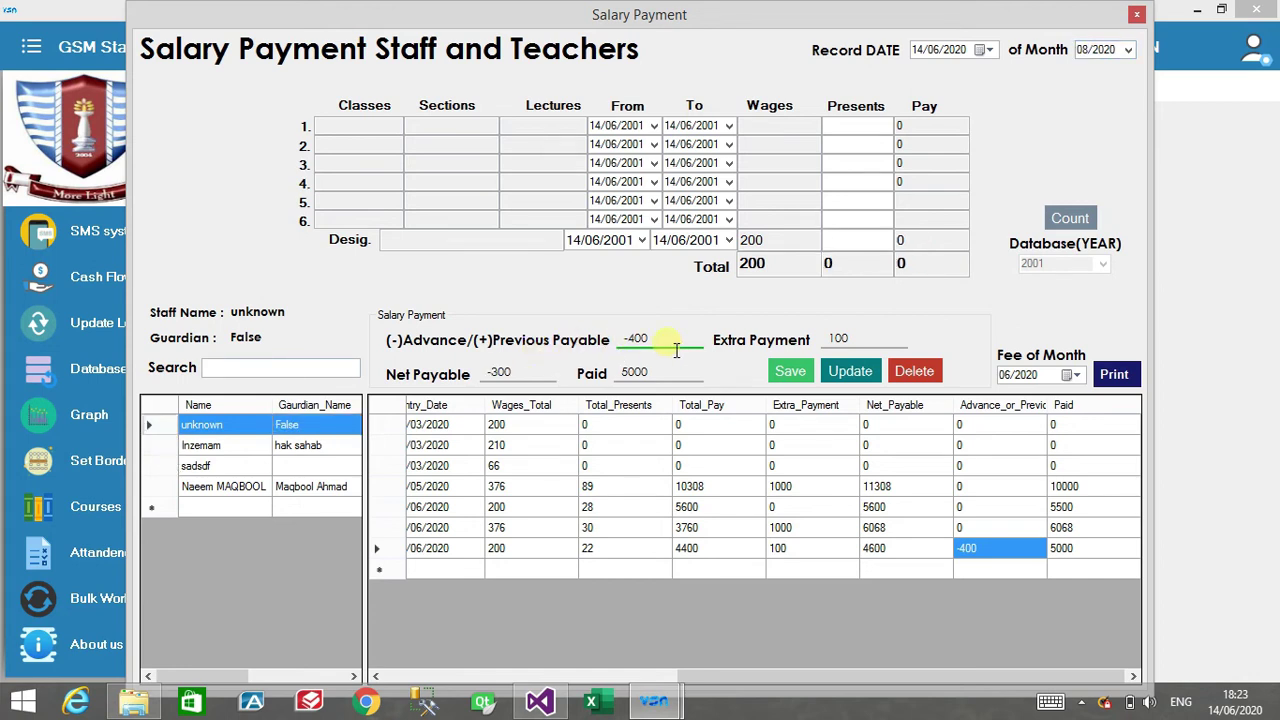
double_click(636, 339)
left_click(665, 339)
key("shift+Left")
left_click(855, 248)
type("20")
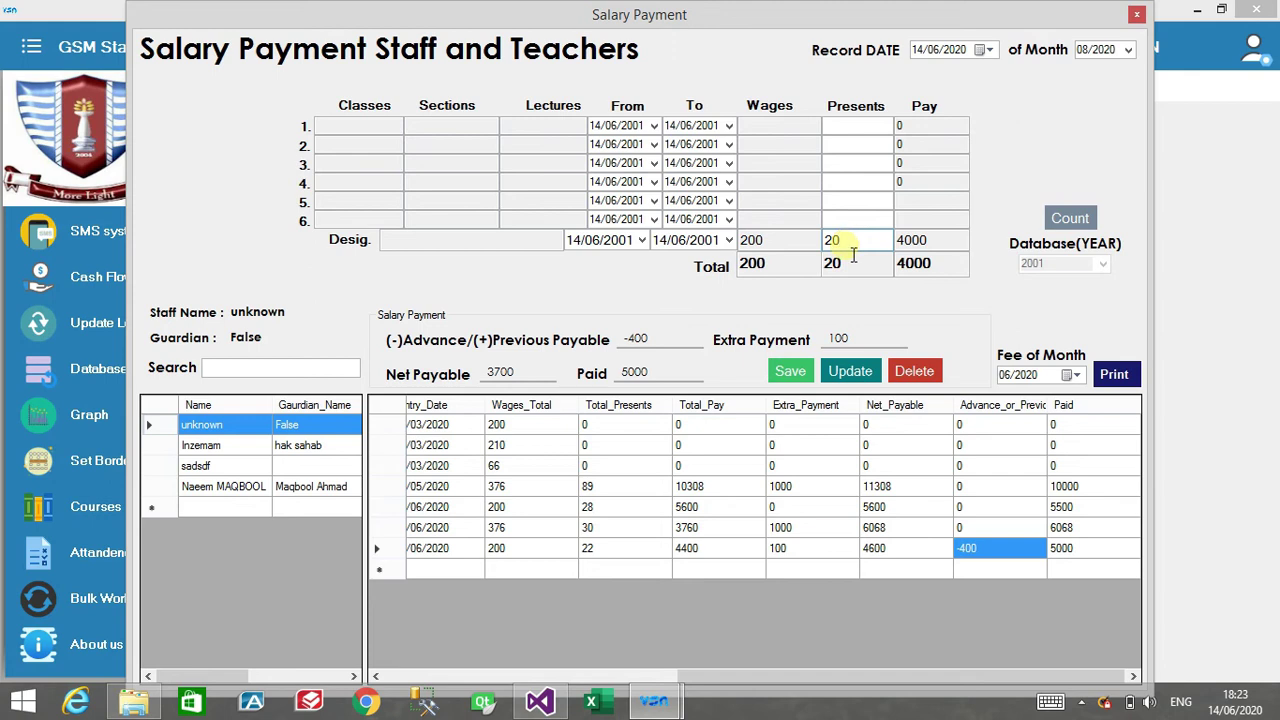
Step: Set the extra payment to 0 and clear the paid amount
left_click(852, 342)
left_click_drag(852, 342, 835, 342)
type("0")
left_click(693, 373)
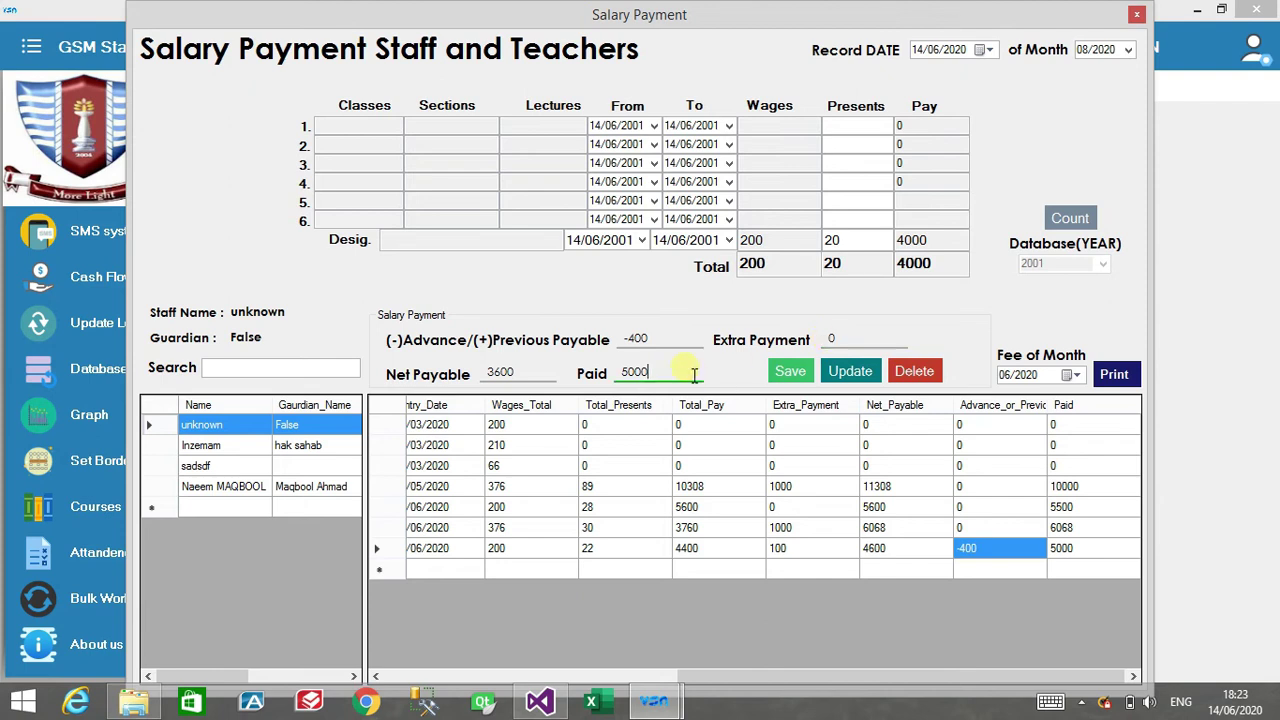
key("BackSpace")
key("BackSpace")
key("BackSpace")
key("BackSpace")
Step: Set the paid amount to 3600 and save the 08/2020 salary payment
double_click(914, 263)
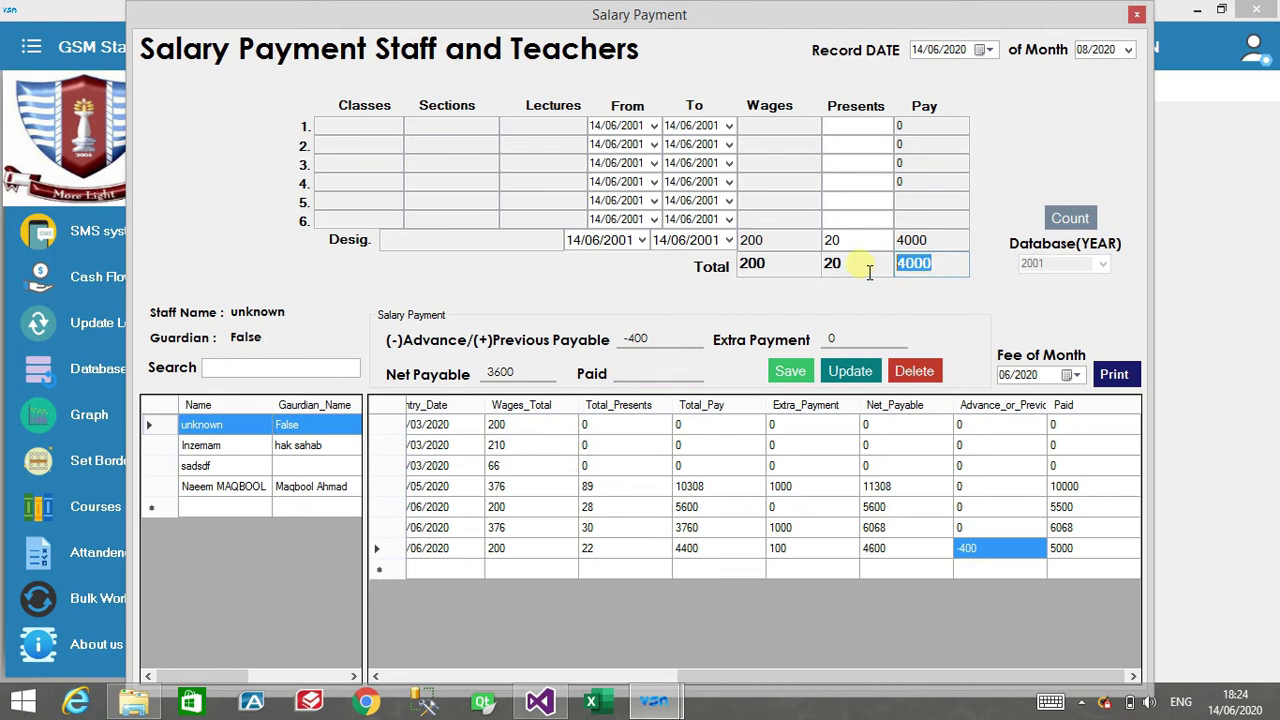
left_click_drag(515, 372, 428, 375)
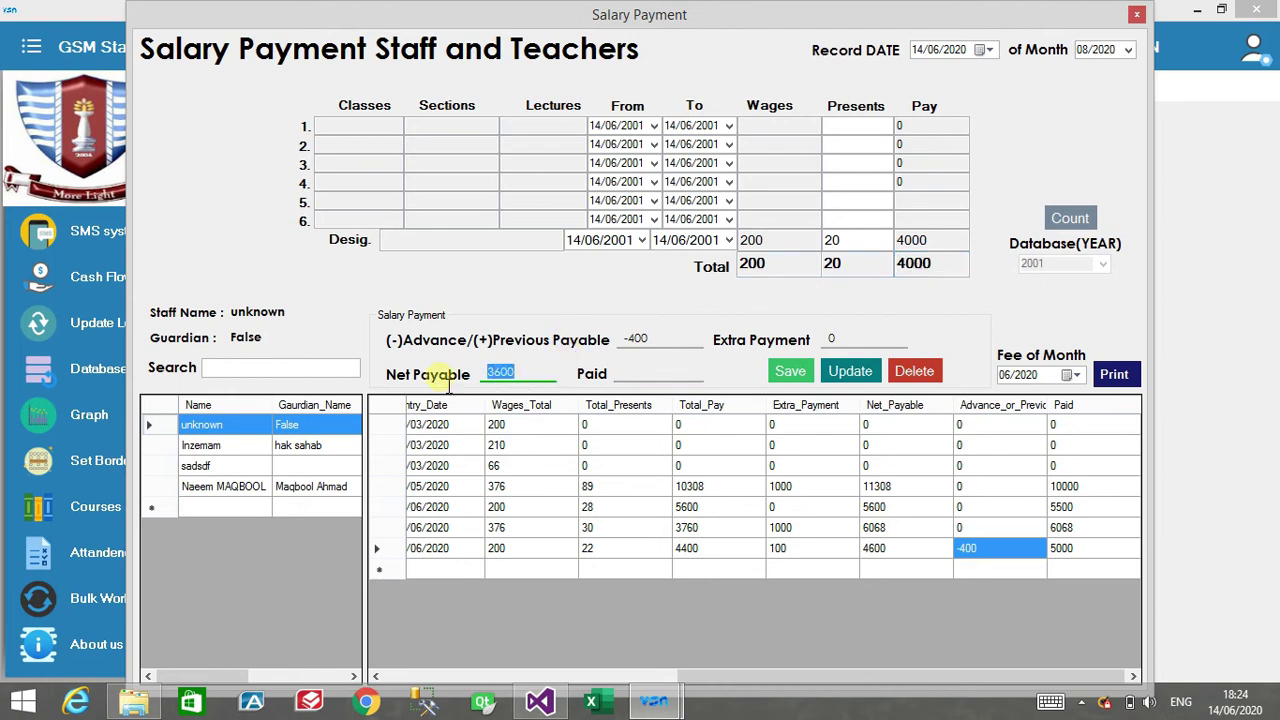
left_click(637, 341)
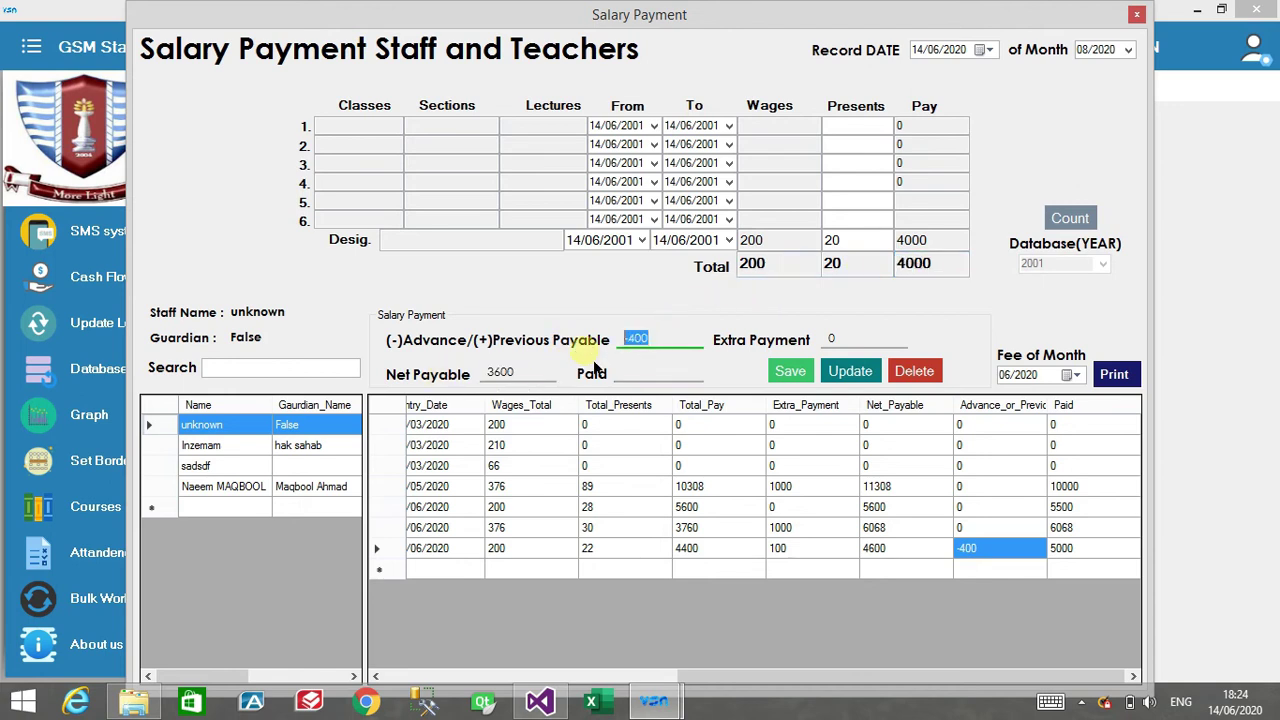
left_click(641, 374)
type("20")
key("BackSpace")
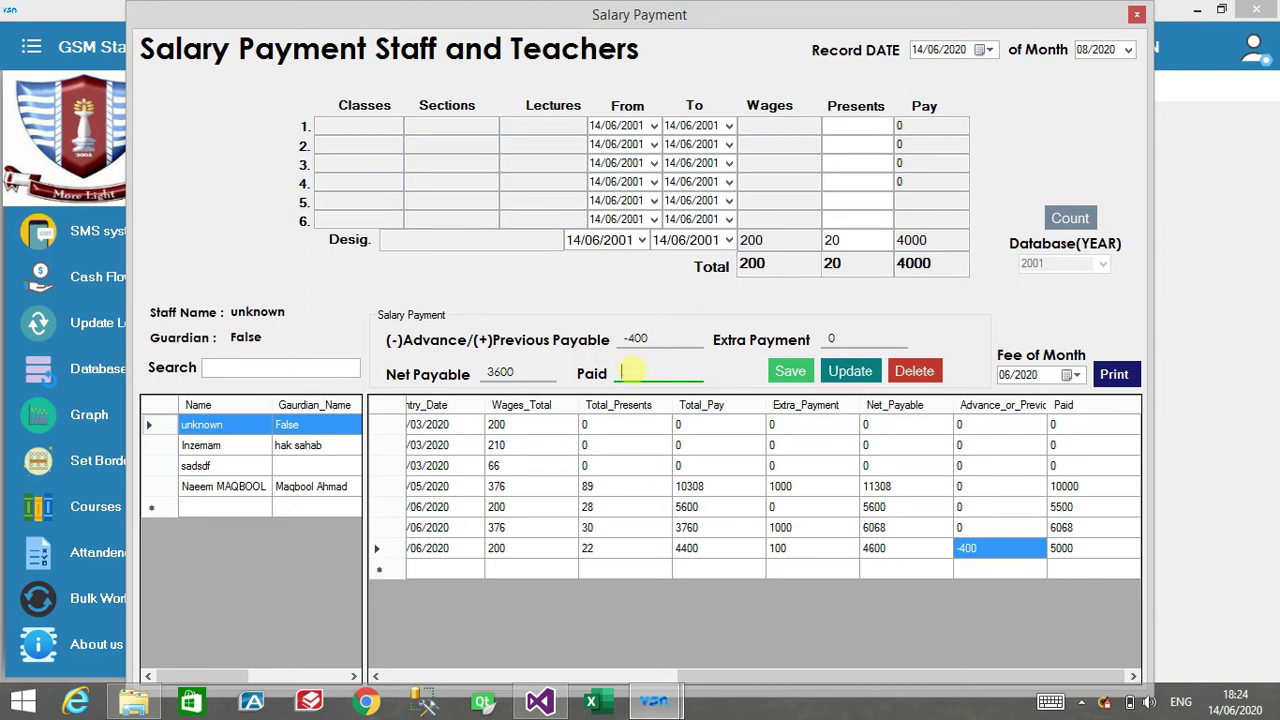
type("3600")
left_click(790, 372)
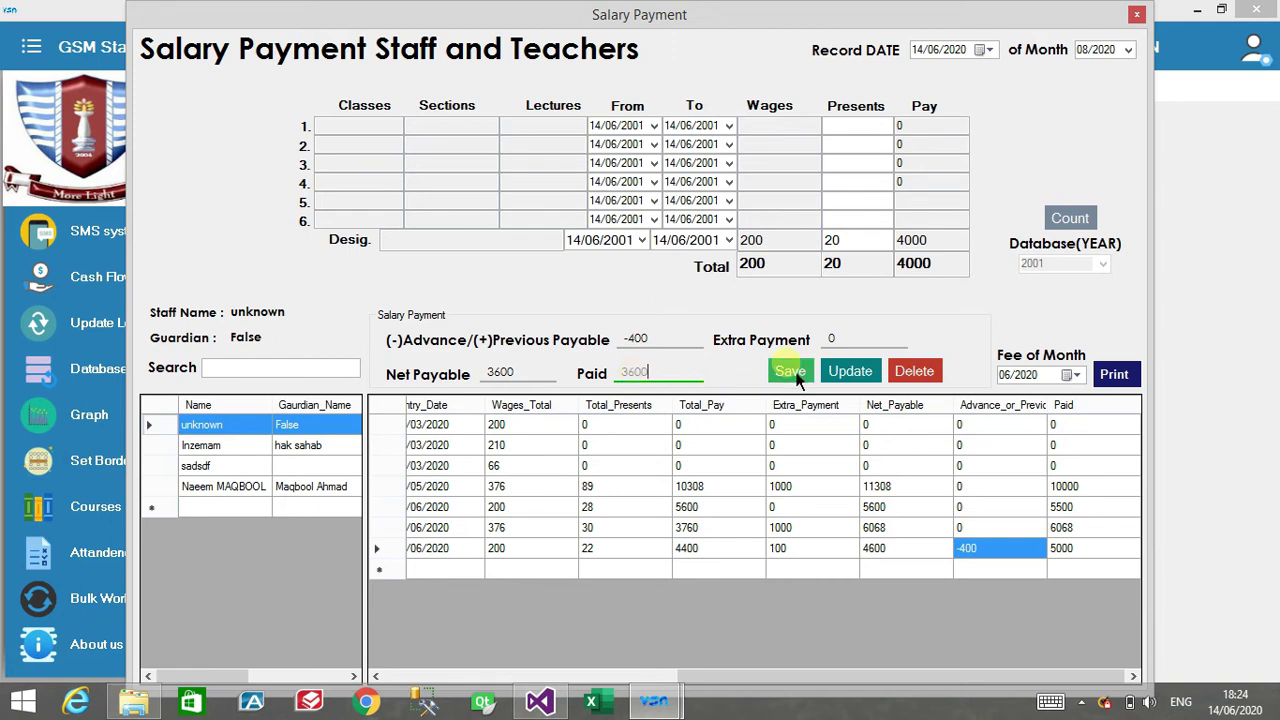
left_click(669, 412)
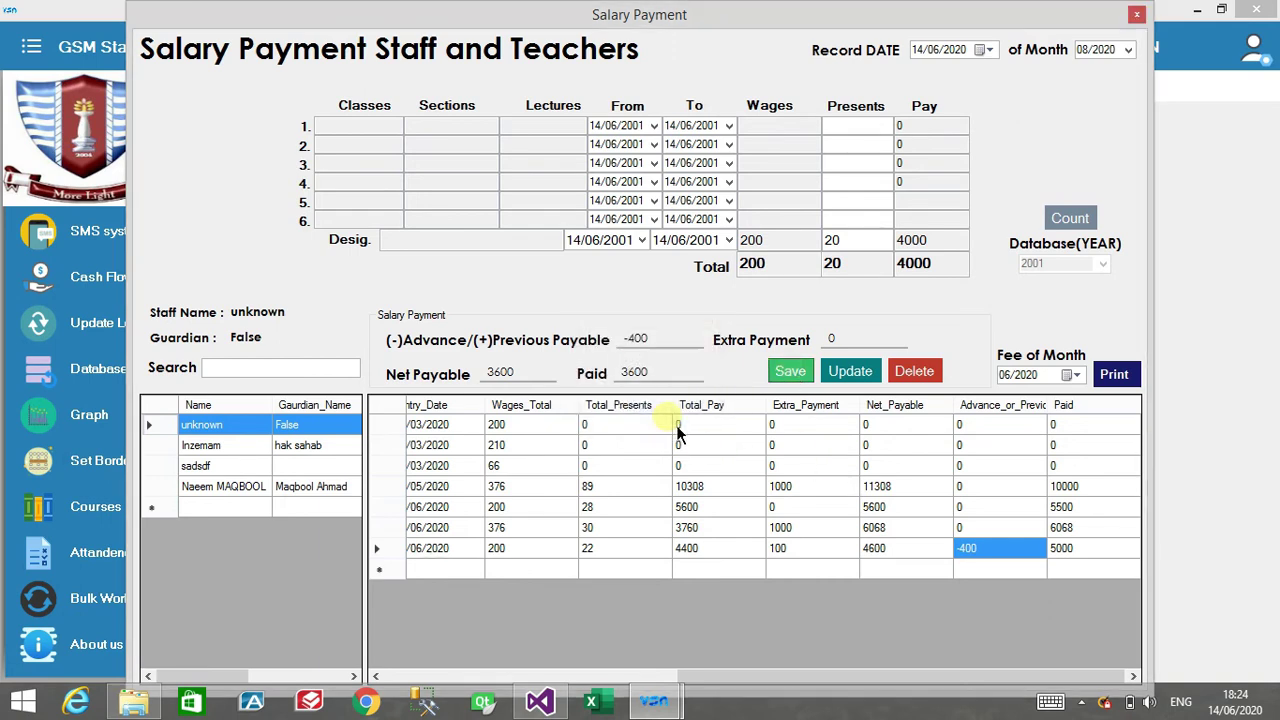
Step: Look through the refreshed salary payment records for the new 08/2020 entry
left_click(772, 536)
key("Up")
key("Up")
key("Up")
key("Up")
key("Up")
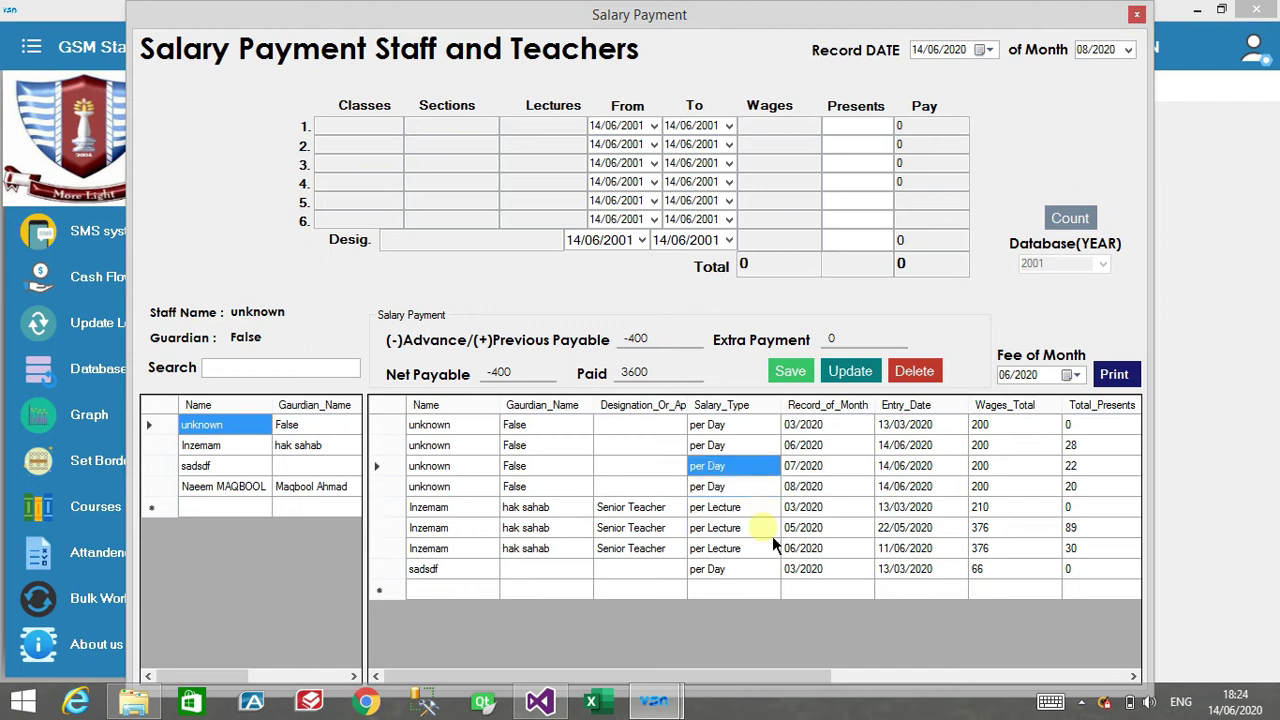
key("Down")
key("Down")
key("Down")
key("Down")
key("Down")
key("Down")
key("Down")
key("Down")
key("Right")
key("Right")
key("Right")
key("Right")
key("Right")
key("Right")
key("Right")
key("Right")
key("Right")
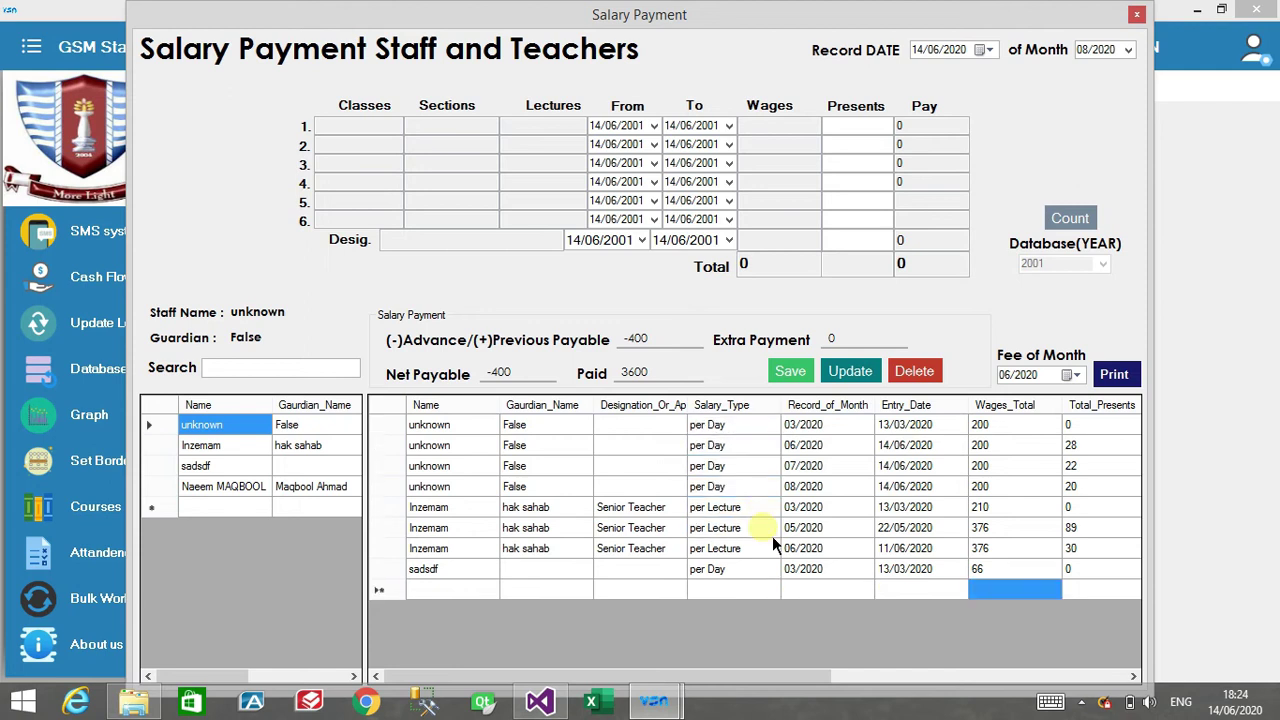
key("Up")
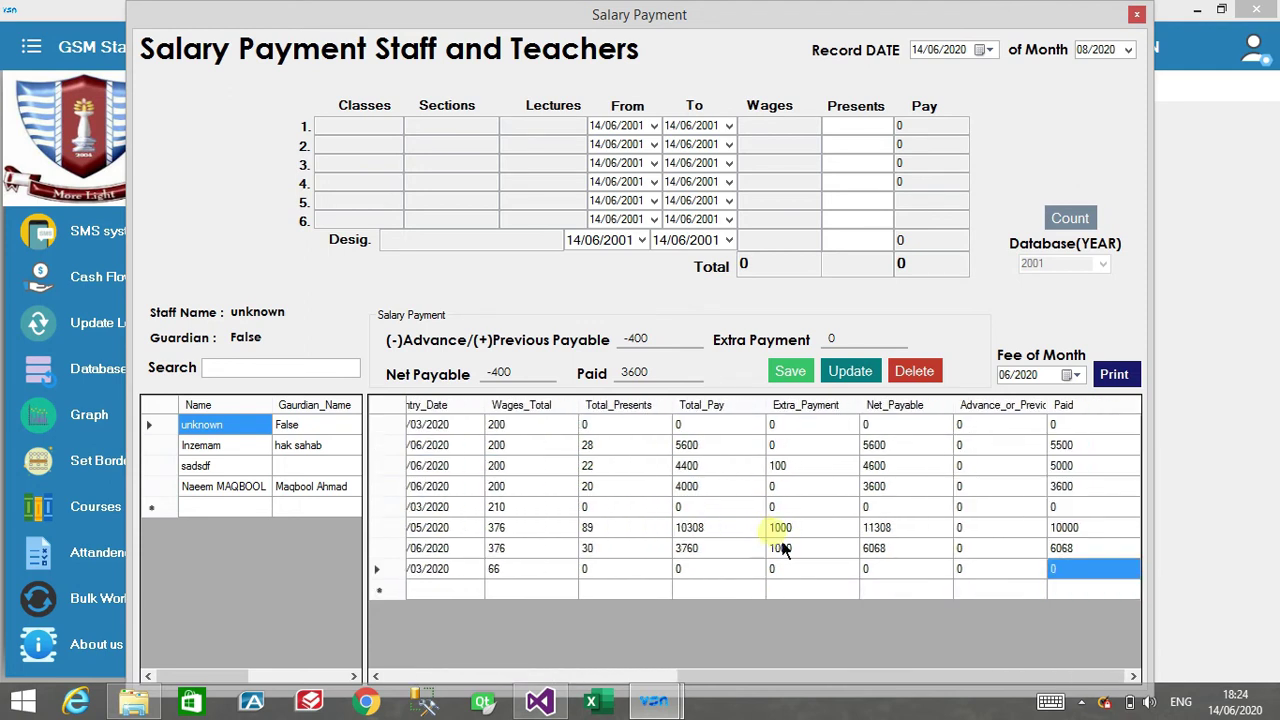
key("Up")
key("Up")
key("Left")
key("Left")
key("Home")
Step: Check the 08/2020 record's net payable, paid and advance amounts, comparing the advance column with the same employee's earlier months
key("Up")
key("Up")
key("Right")
key("Right")
key("Right")
key("Right")
key("Right")
key("Right")
key("Right")
key("Right")
key("Right")
key("Right")
key("Right")
key("Right")
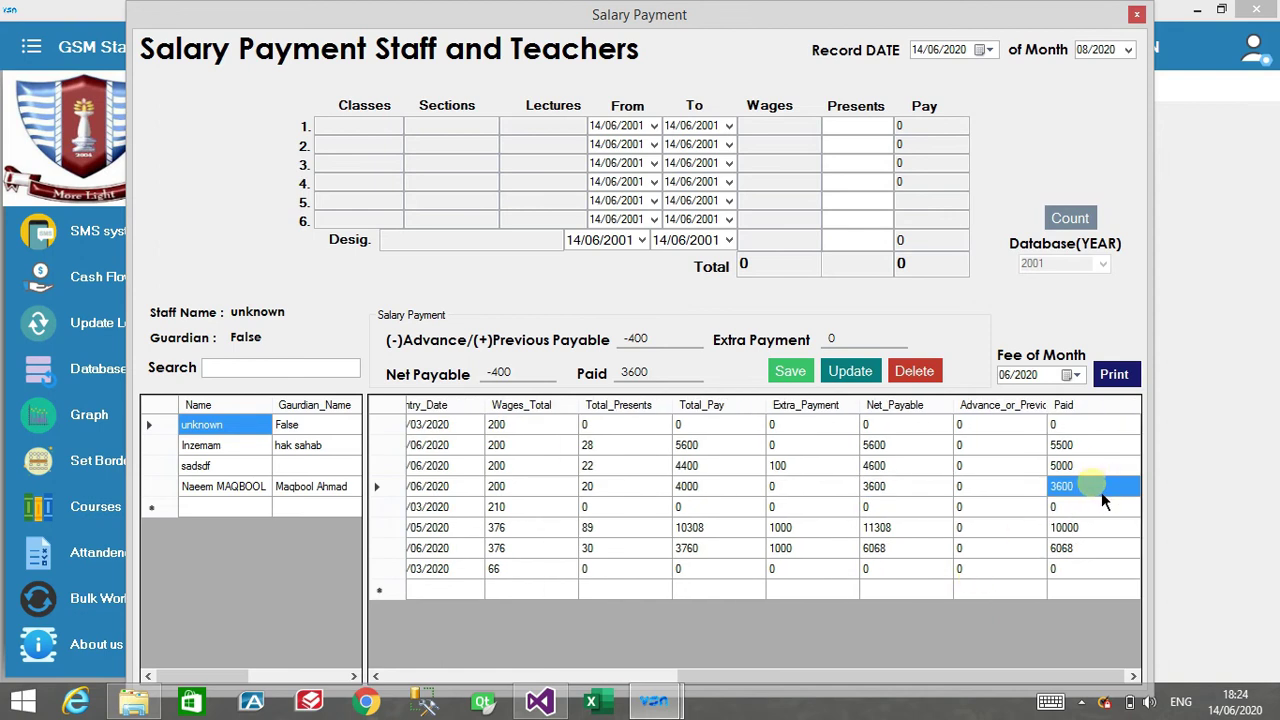
left_click(930, 494)
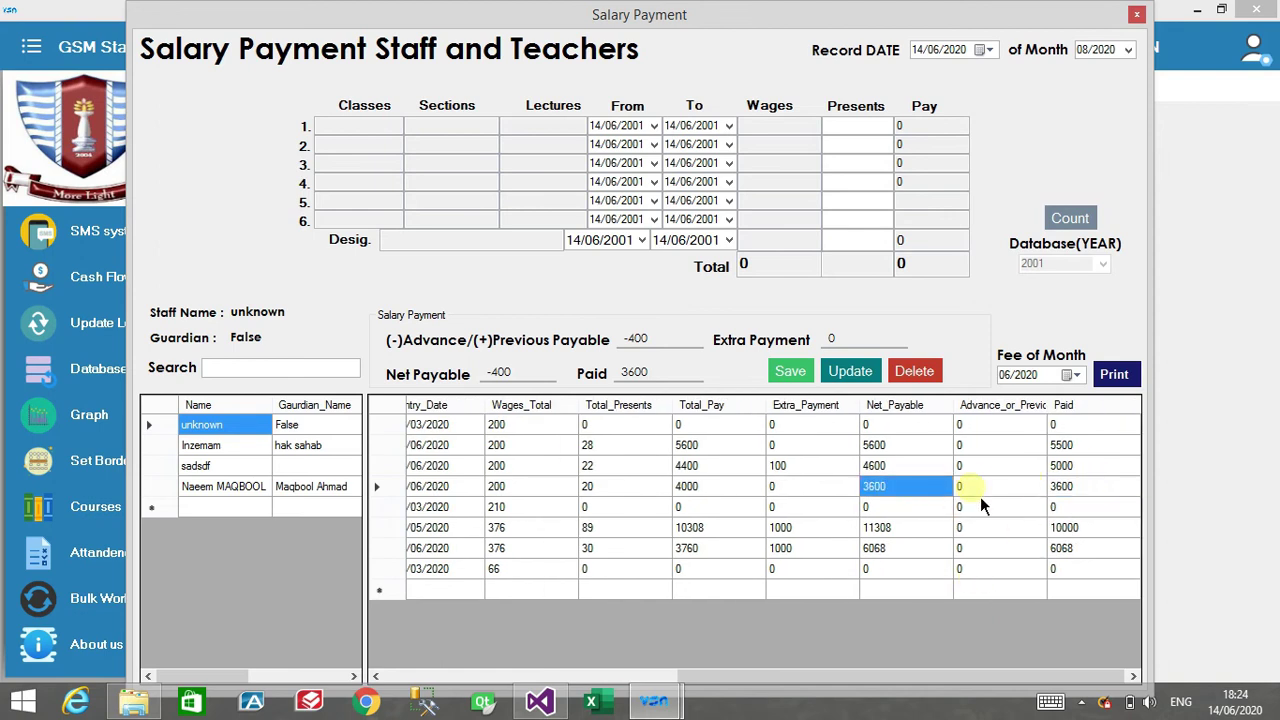
left_click(986, 495)
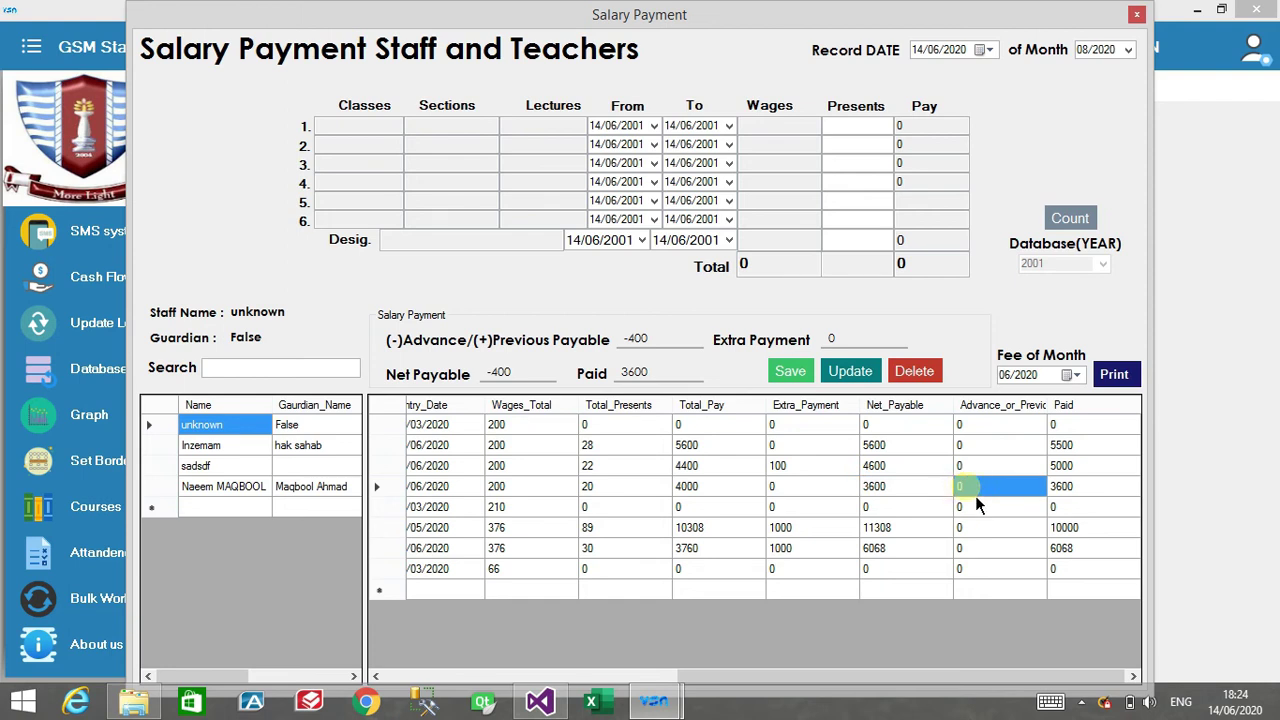
left_click_drag(980, 428, 988, 497)
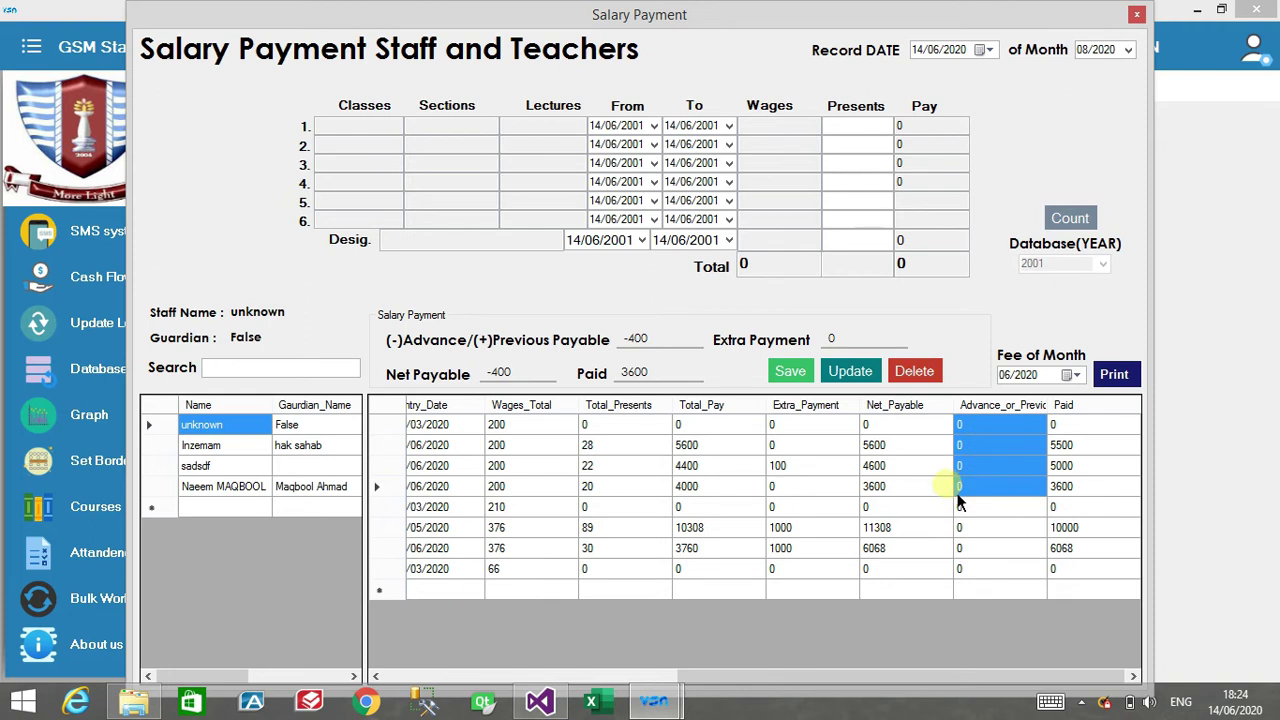
left_click_drag(693, 673, 352, 700)
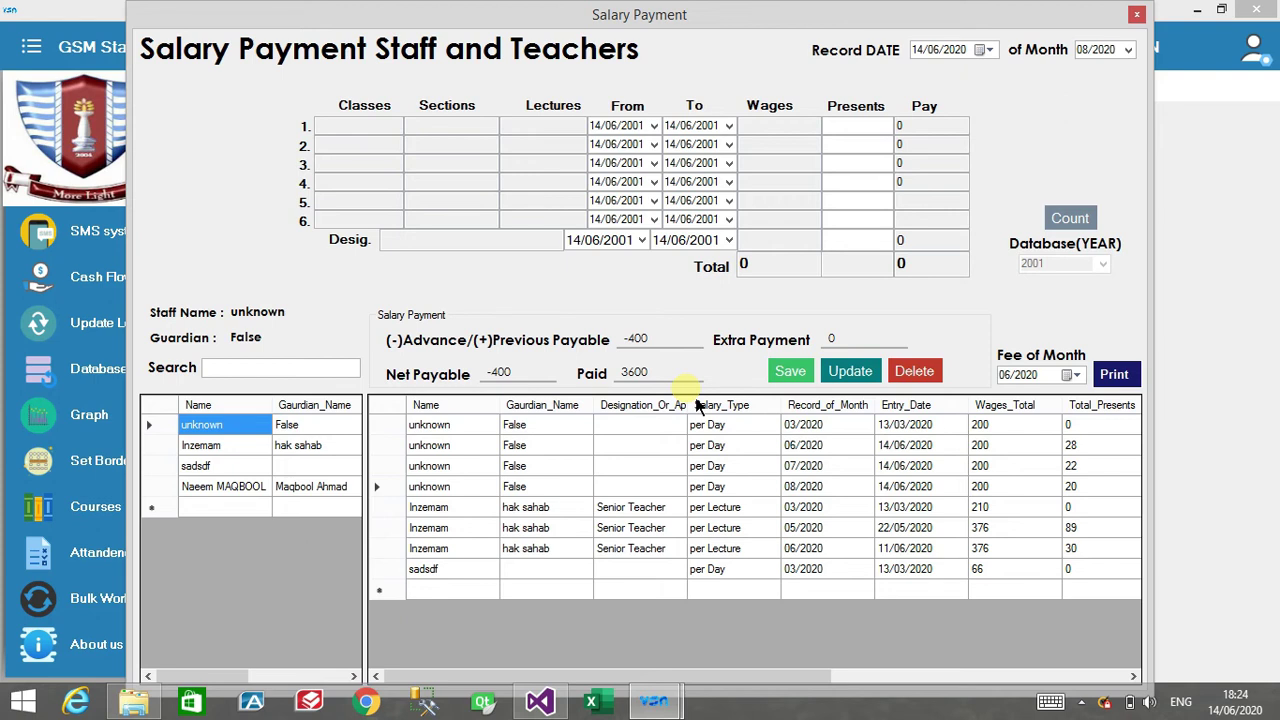
Step: Examine every field of the 08/2020 payment record, from salary type to the paid amount and back to the name
left_click(697, 487)
key("Right")
key("Right")
key("Right")
key("Right")
key("Right")
key("Right")
key("Right")
key("Right")
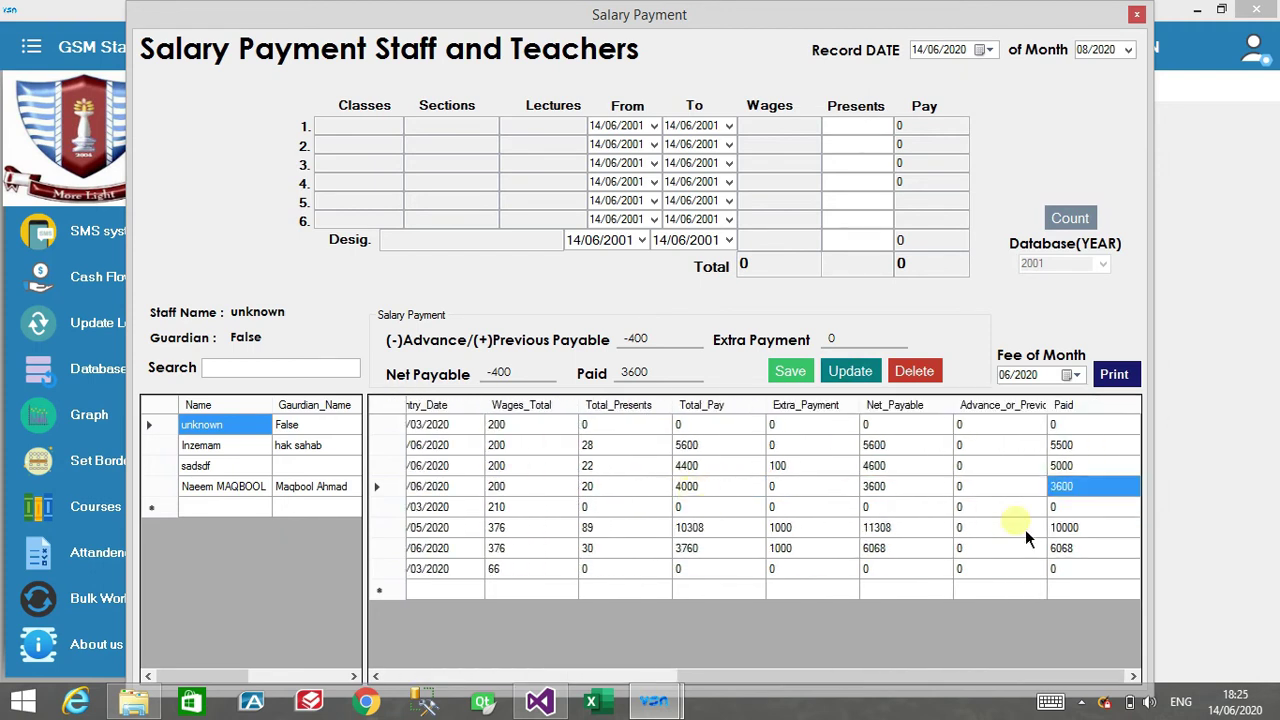
key("Left")
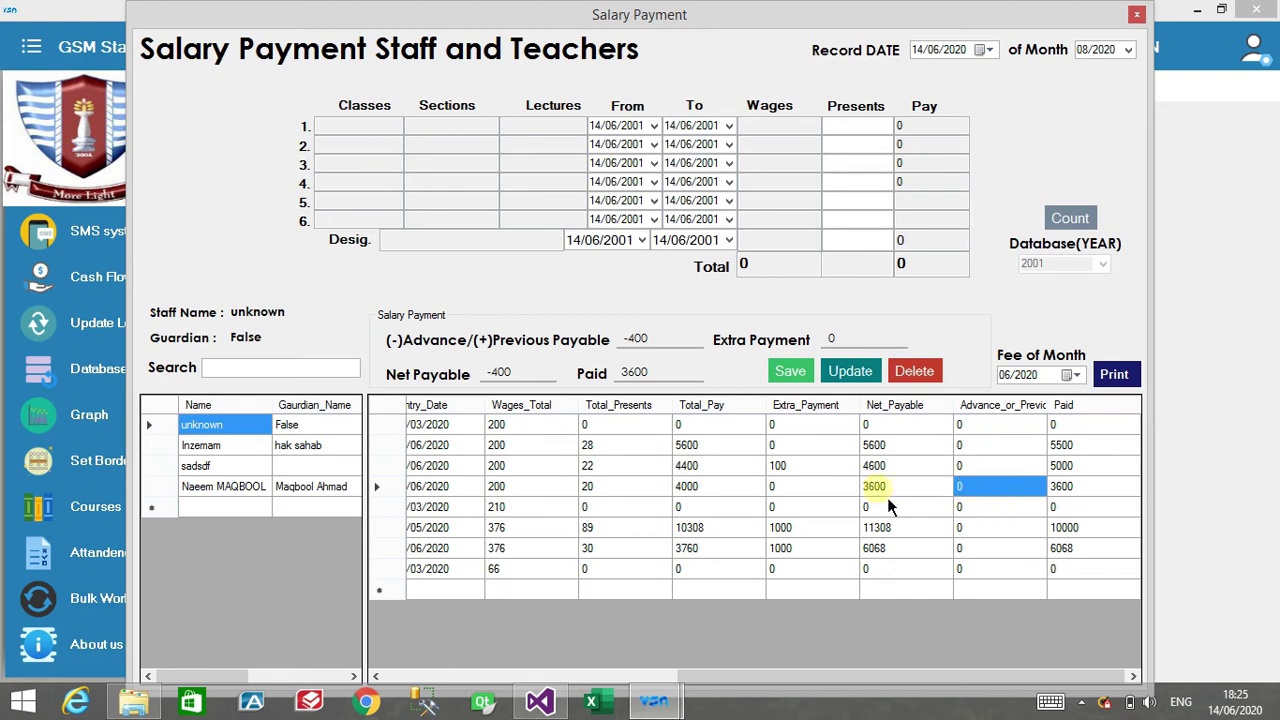
key("Left")
key("Left")
key("Left")
key("Left")
key("Left")
key("Left")
key("Left")
key("Left")
key("Left")
key("Left")
key("Left")
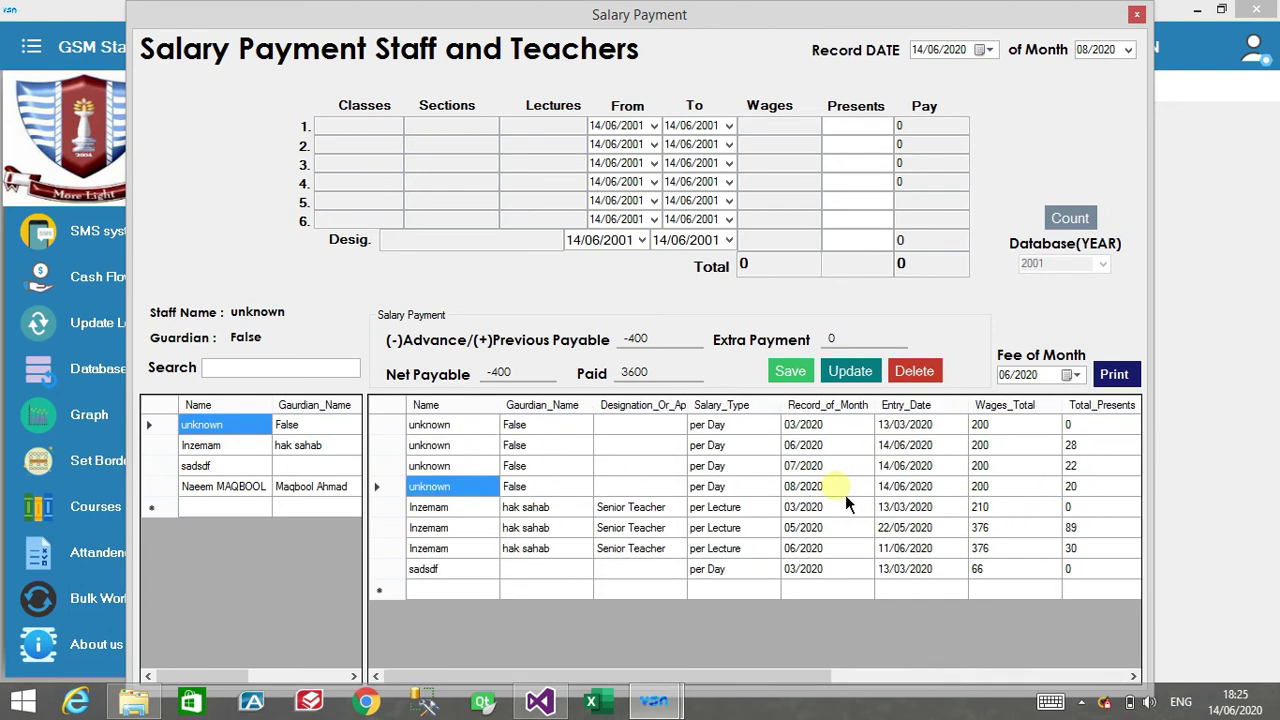
Step: Examine the 07/2020 payment record and compare its advance or previous payable value with the neighbouring months
left_click(855, 472)
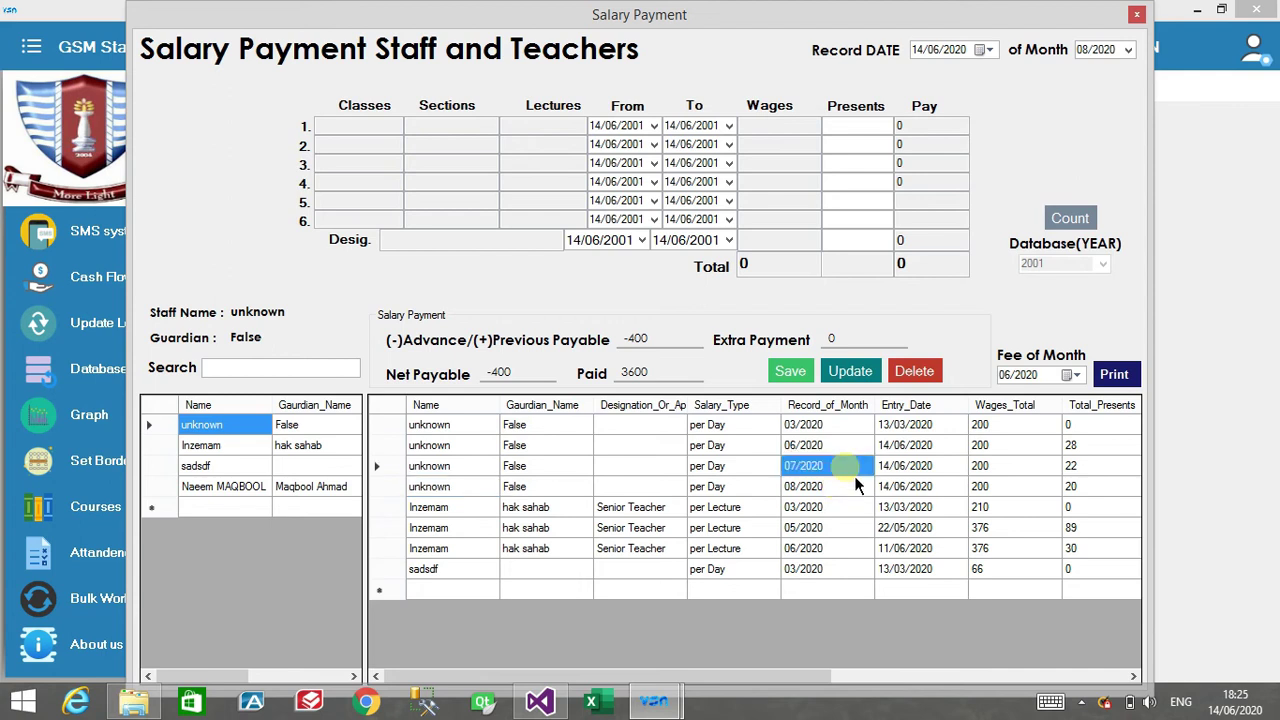
key("Right")
key("Right")
key("Right")
key("Right")
key("Right")
key("Right")
key("Right")
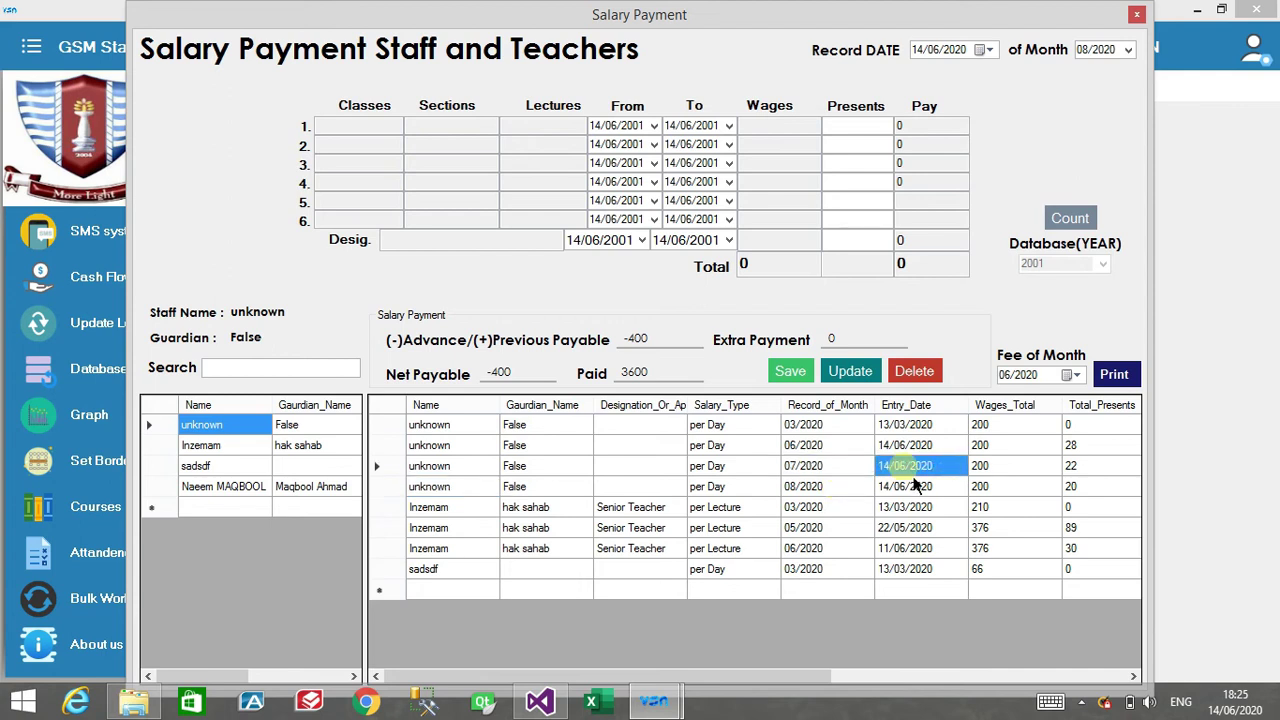
key("Right")
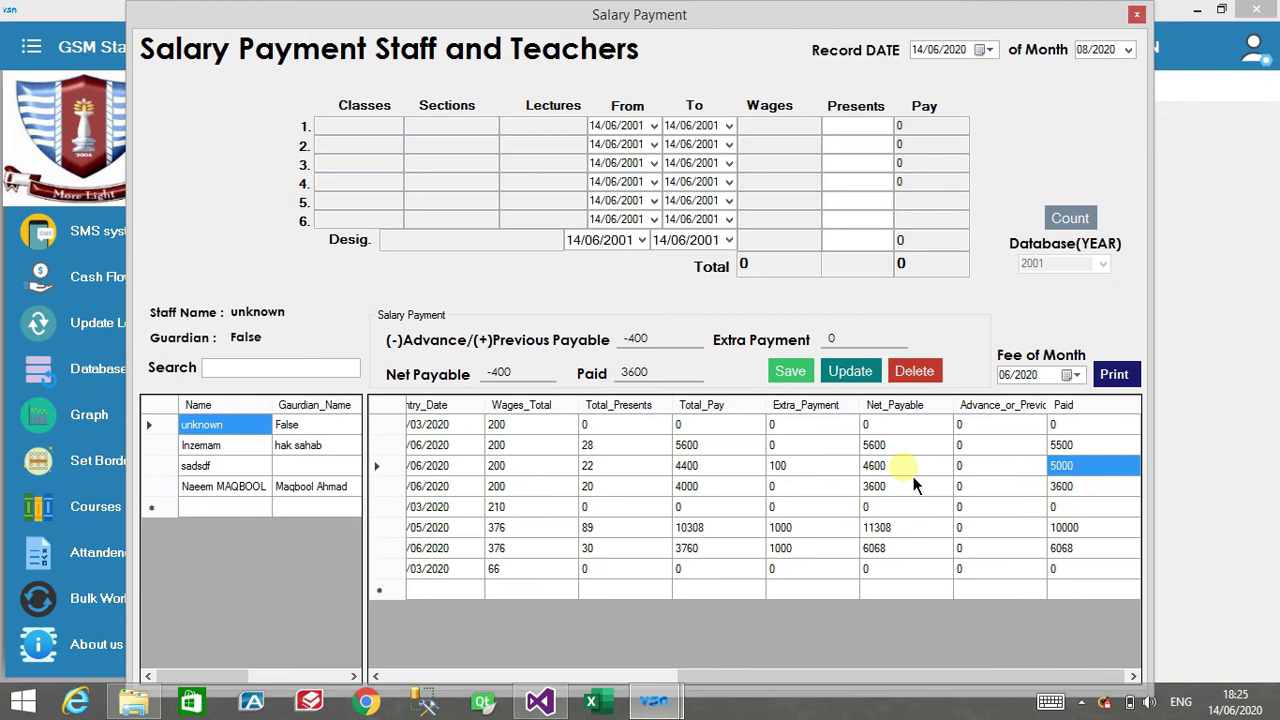
left_click_drag(1014, 434, 991, 450)
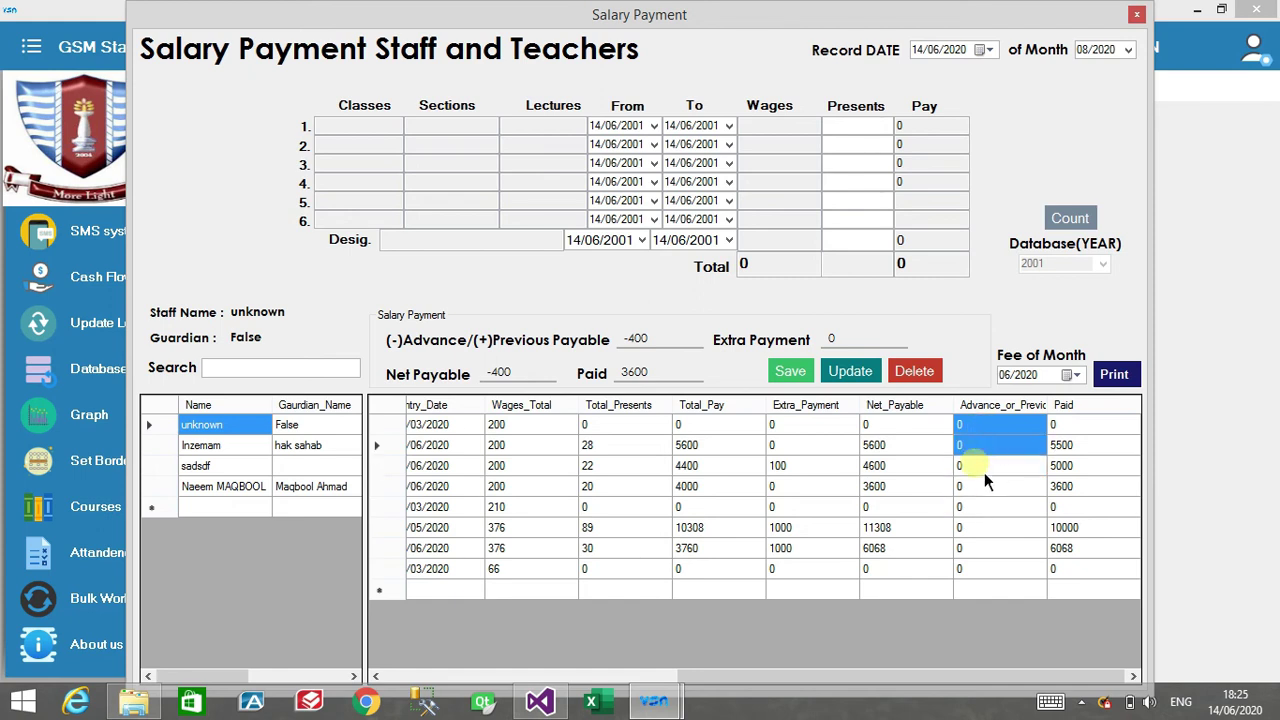
left_click(984, 472)
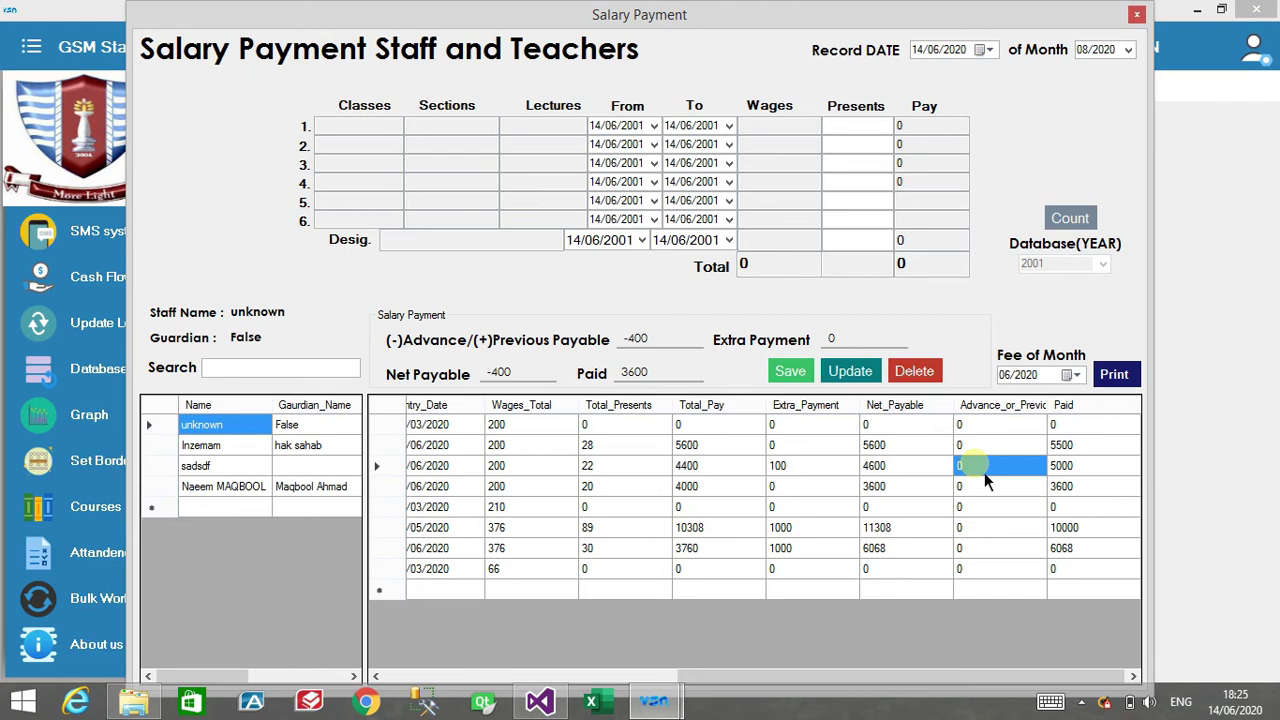
key("Down")
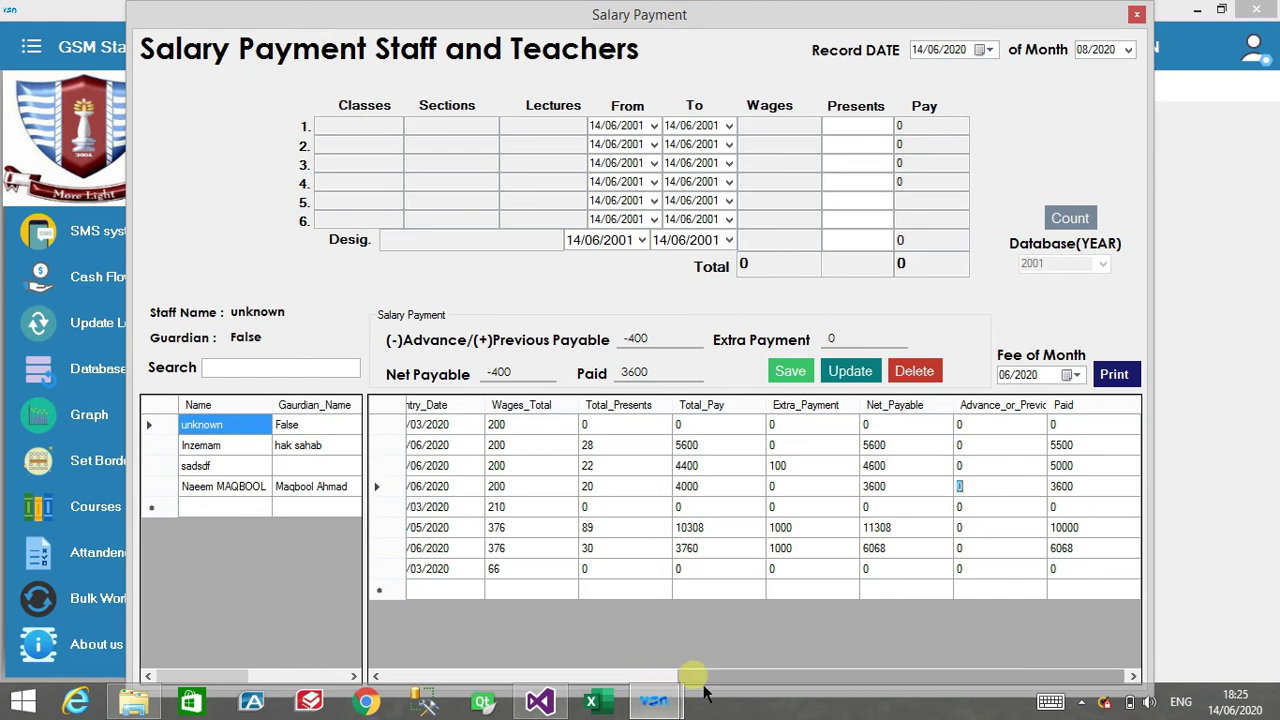
Step: Review the 08/2020 payment record again, from the employee's name through to the paid amount
left_click_drag(703, 690, 631, 690)
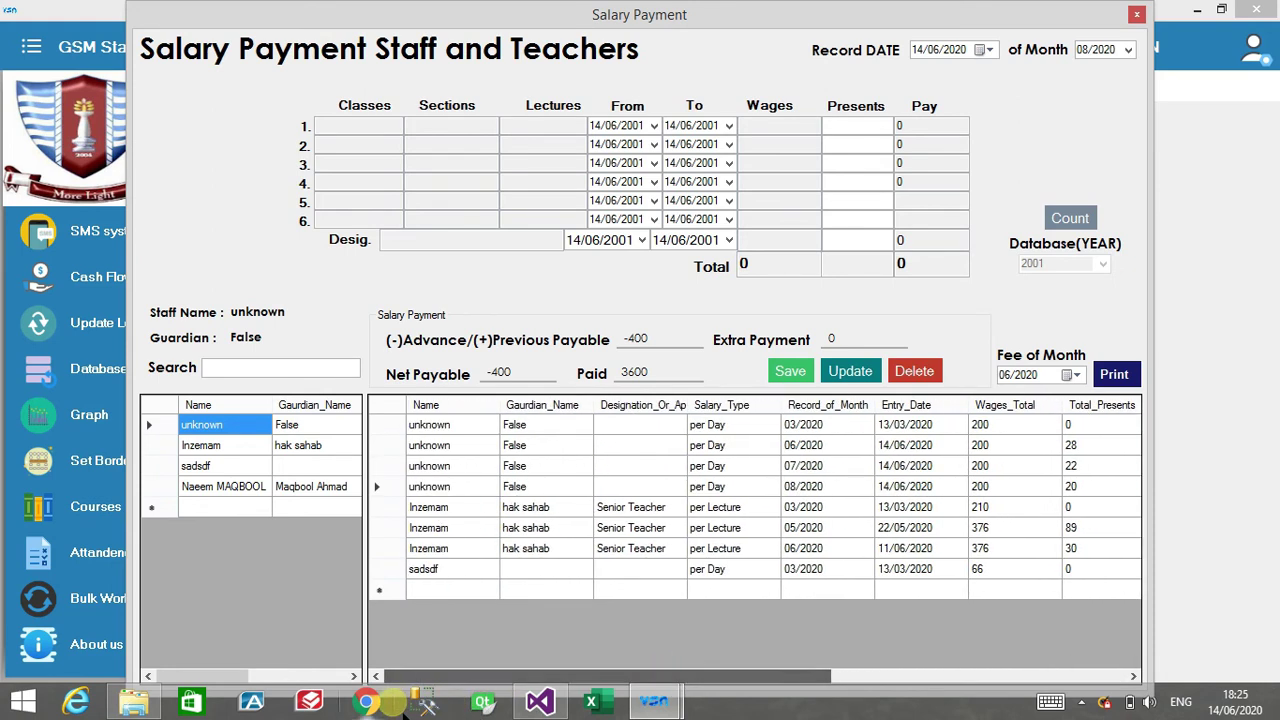
left_click(849, 378)
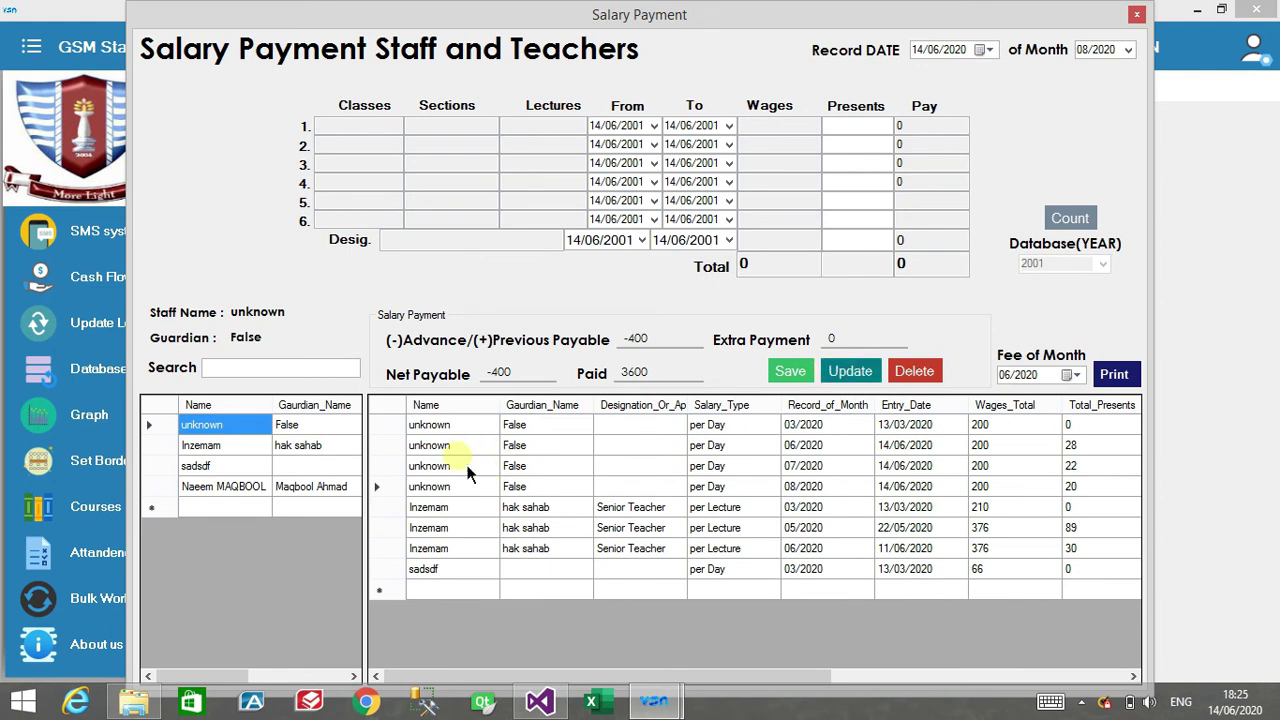
left_click(474, 496)
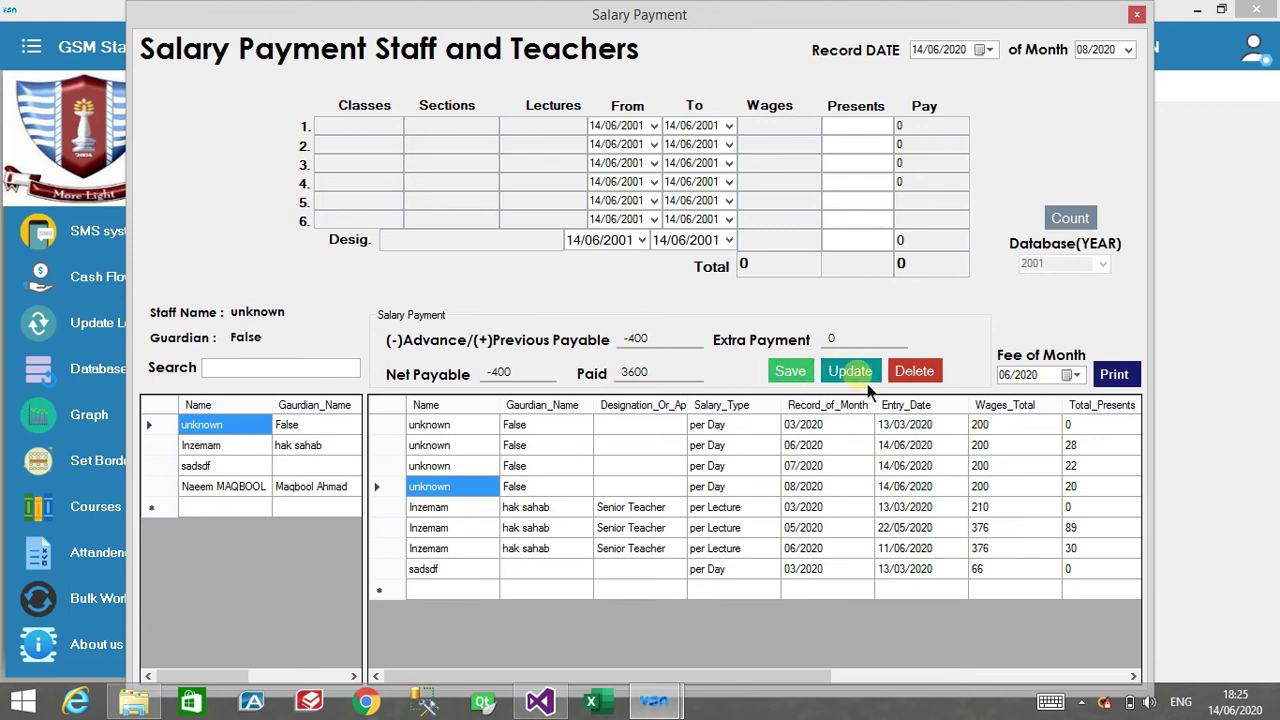
left_click(644, 493)
key("Right")
key("Right")
key("Right")
key("Right")
key("Right")
key("Right")
key("Right")
key("Right")
key("Right")
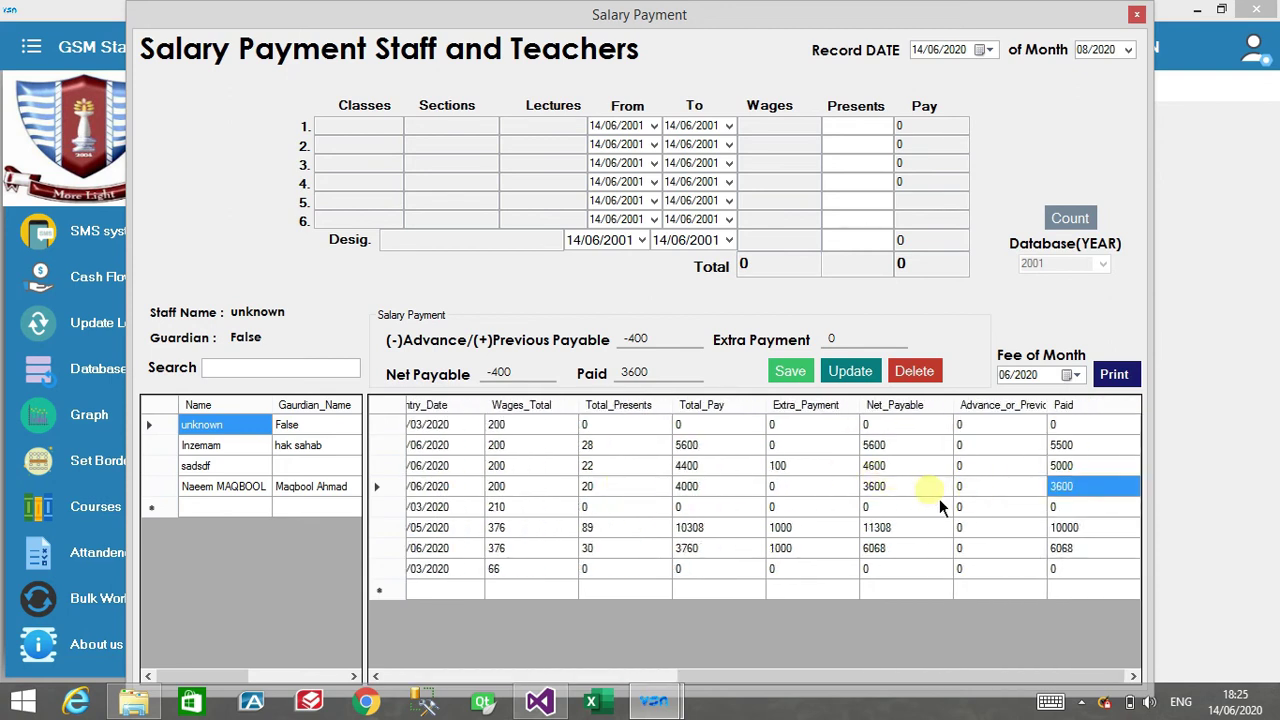
Step: Load the 07/2020 payment record into the form and filter the payment records to 06/2020
left_click(402, 476)
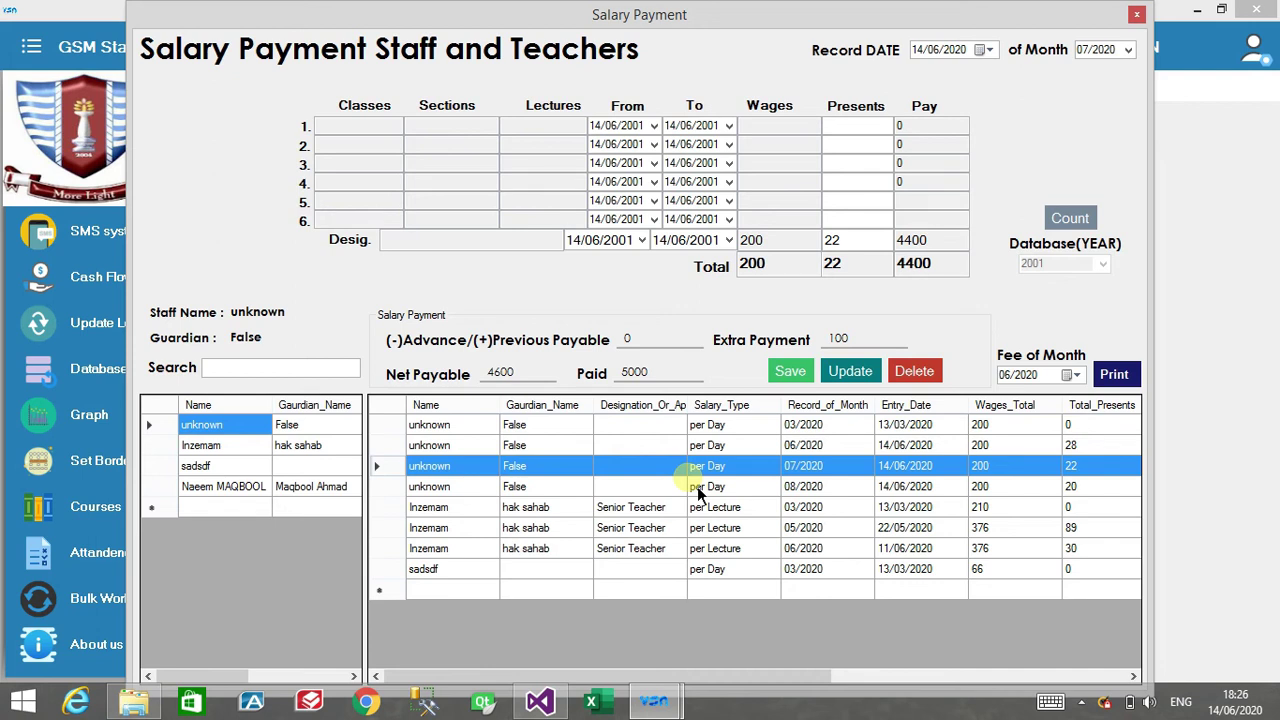
left_click(1070, 375)
left_click(1143, 470)
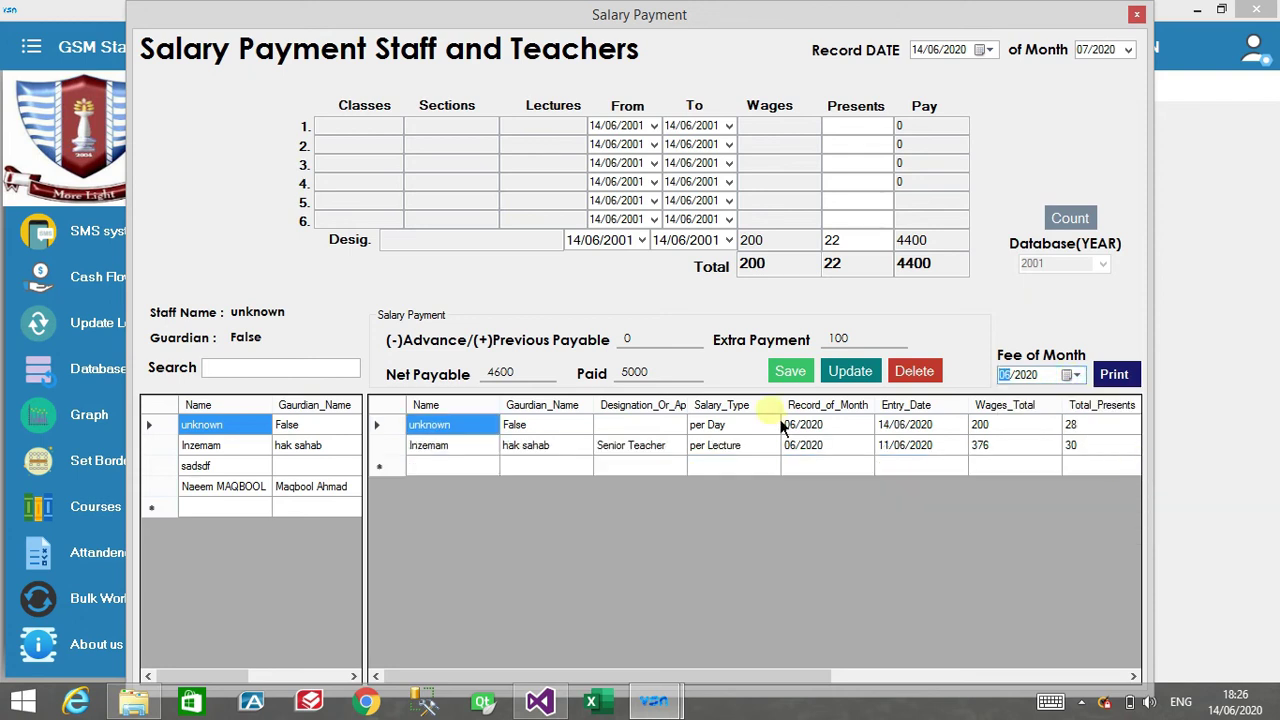
Step: Examine the filtered 06/2020 records, comparing the employees' presents, total pay, net payable and paid amounts
left_click(871, 428)
left_click(873, 438)
key("Right")
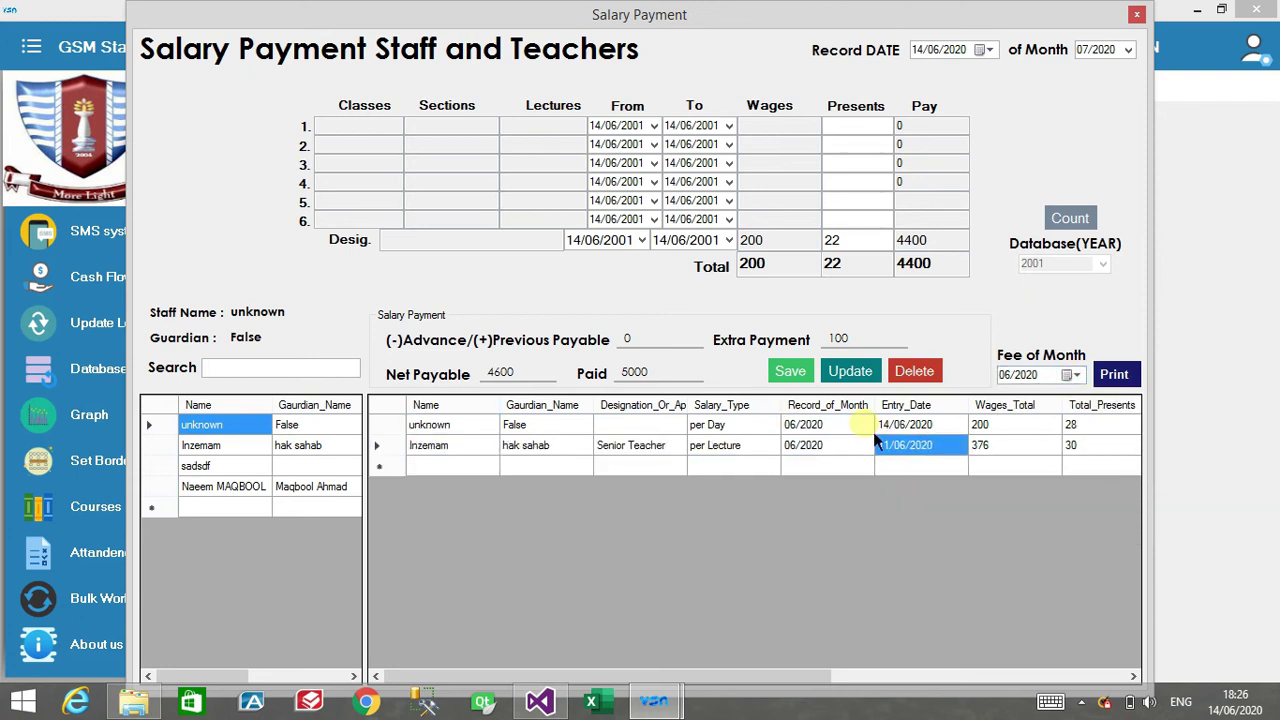
key("Up")
key("Right")
key("Right")
key("Right")
key("Right")
key("Right")
key("Left")
key("Left")
key("Left")
key("Left")
key("Left")
key("Left")
key("Left")
key("Left")
key("Left")
key("Left")
key("Left")
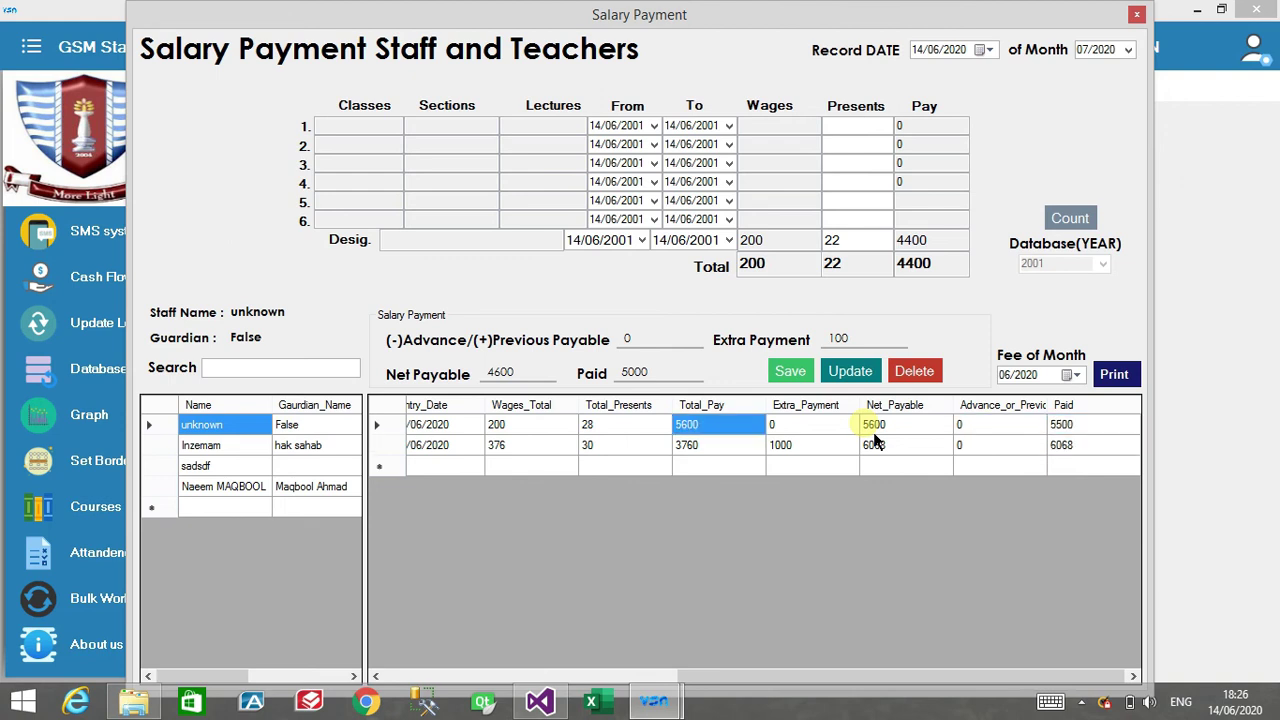
key("Down")
key("Right")
key("Right")
key("Right")
key("Right")
key("Right")
key("Right")
key("Right")
key("Right")
key("Right")
key("Right")
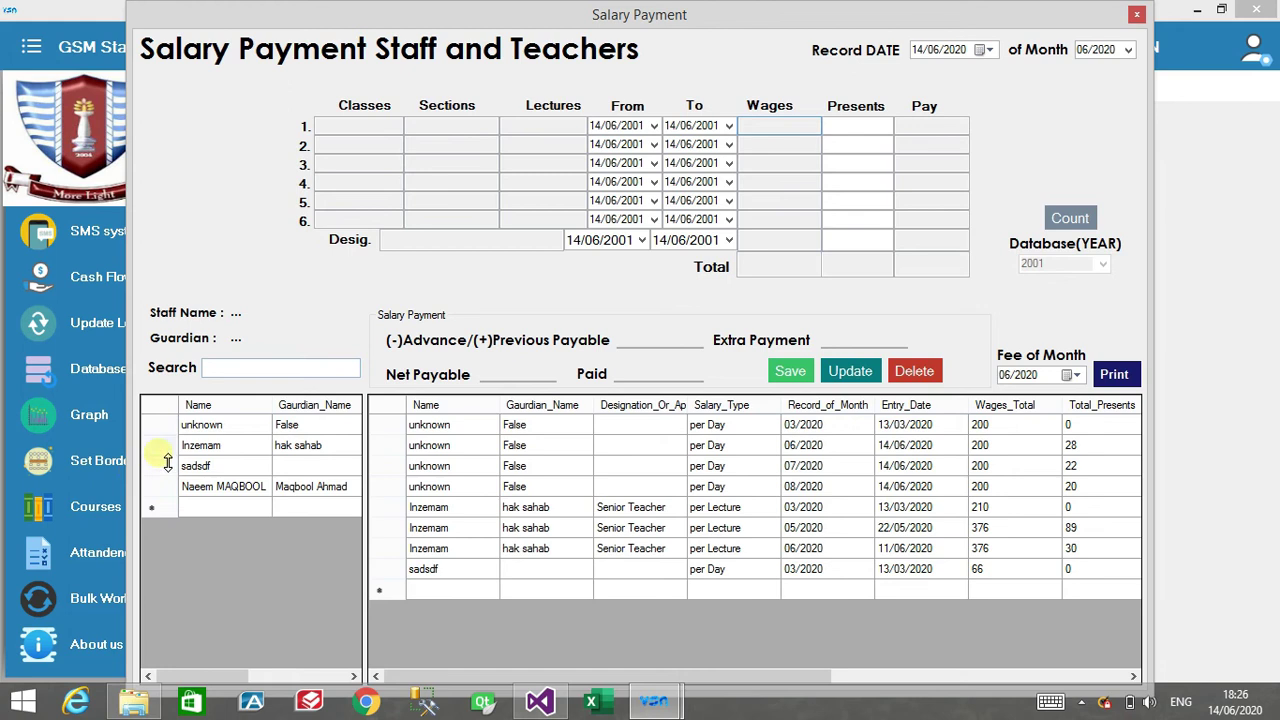
Step: Load the senior teacher's lectures into the form and set the BSCS Pak Study row's period to 01/06/2001 through 30/06/2001
left_click(172, 456)
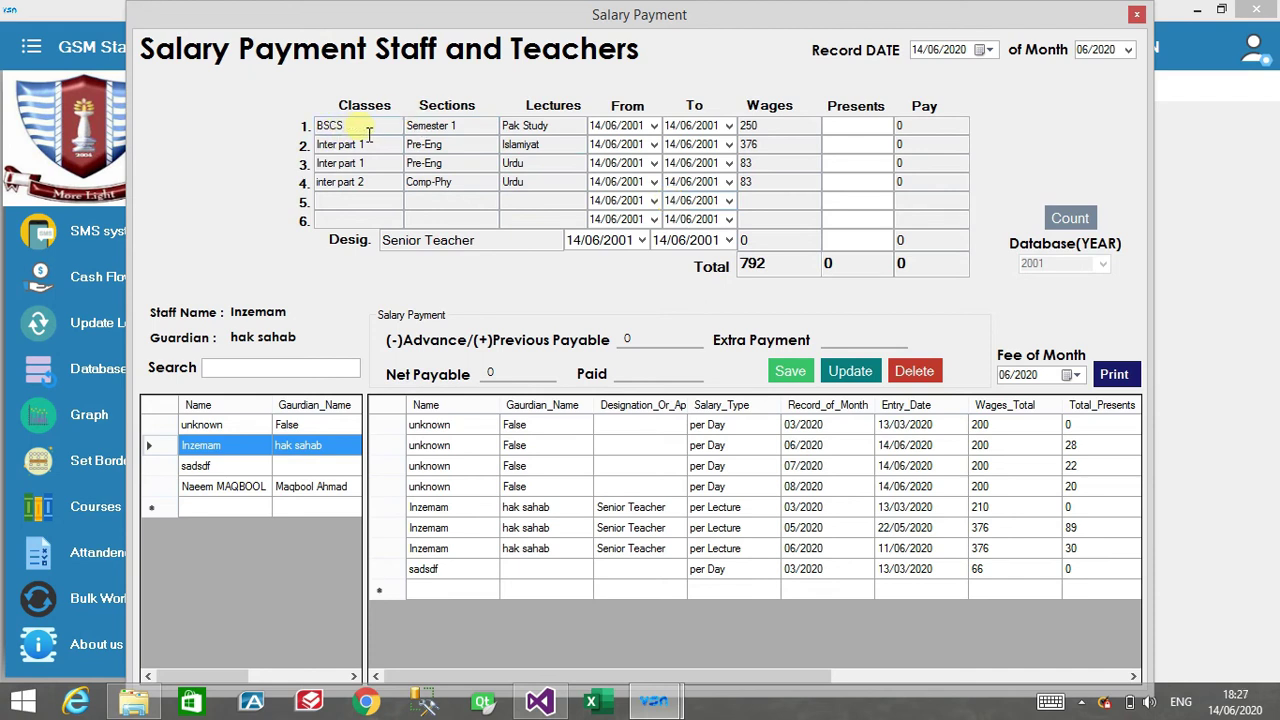
left_click(166, 472)
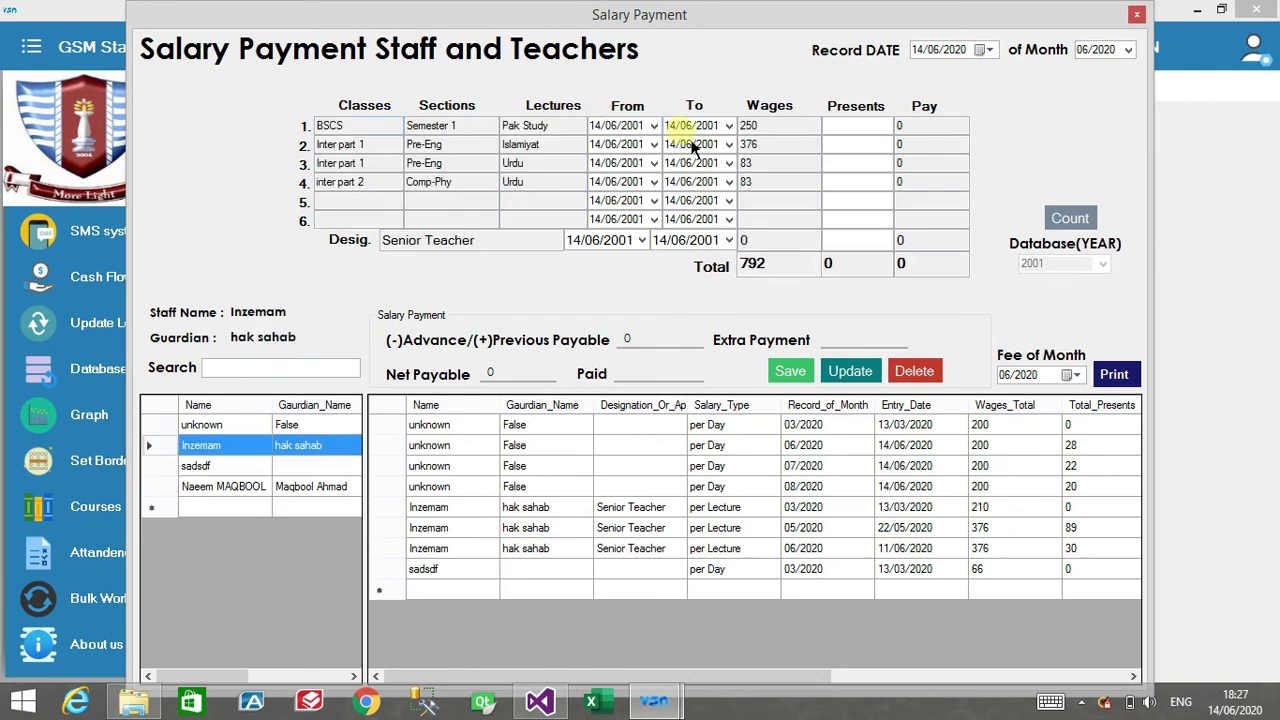
left_click(862, 130)
left_click(655, 127)
left_click(729, 191)
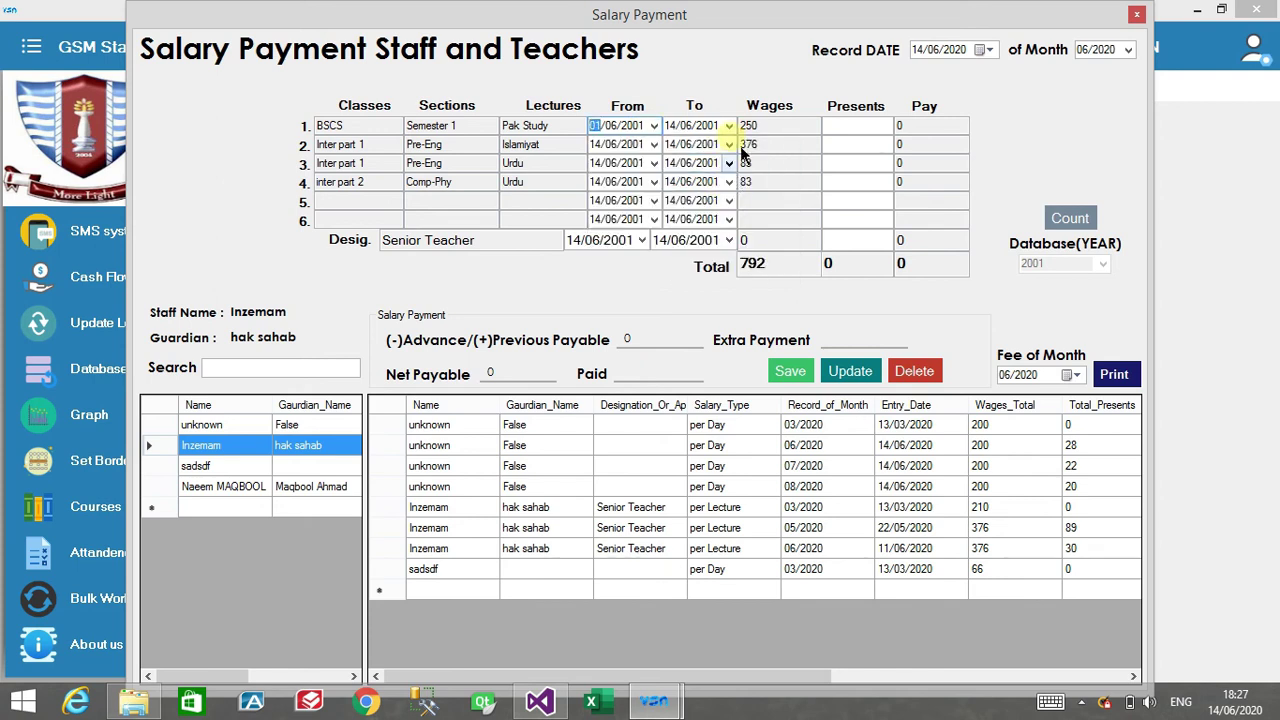
left_click(729, 126)
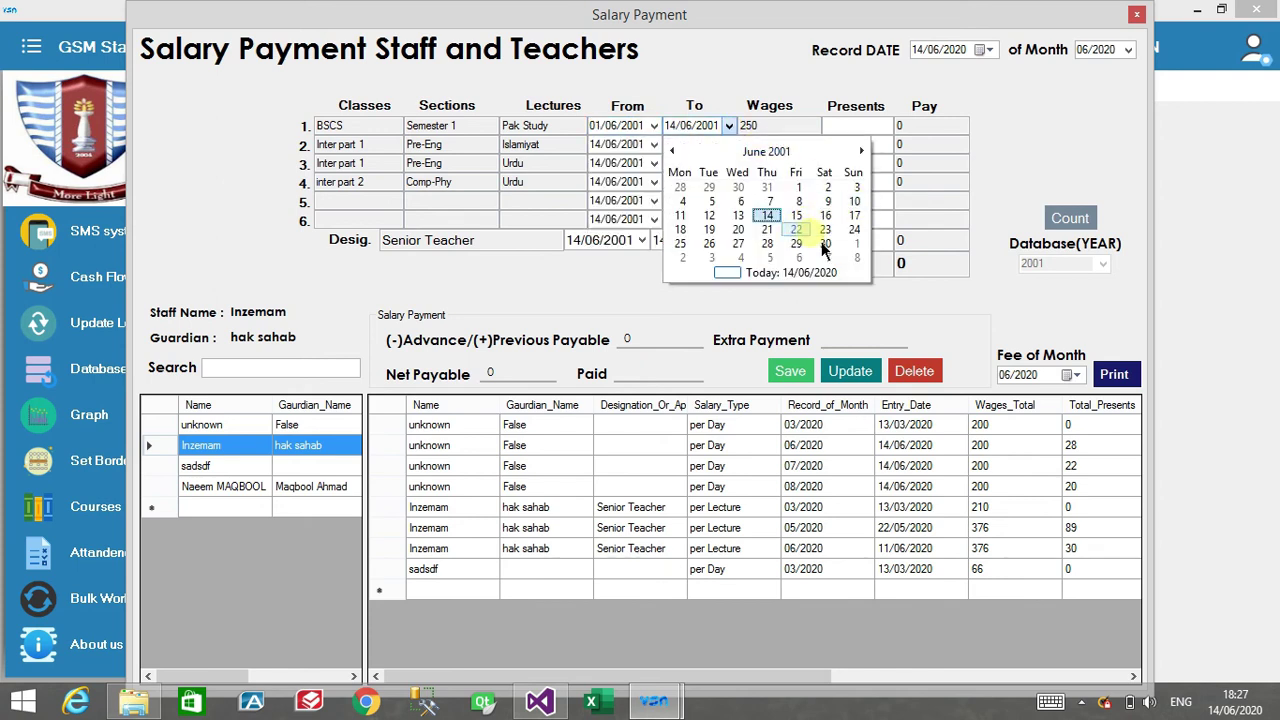
left_click(827, 243)
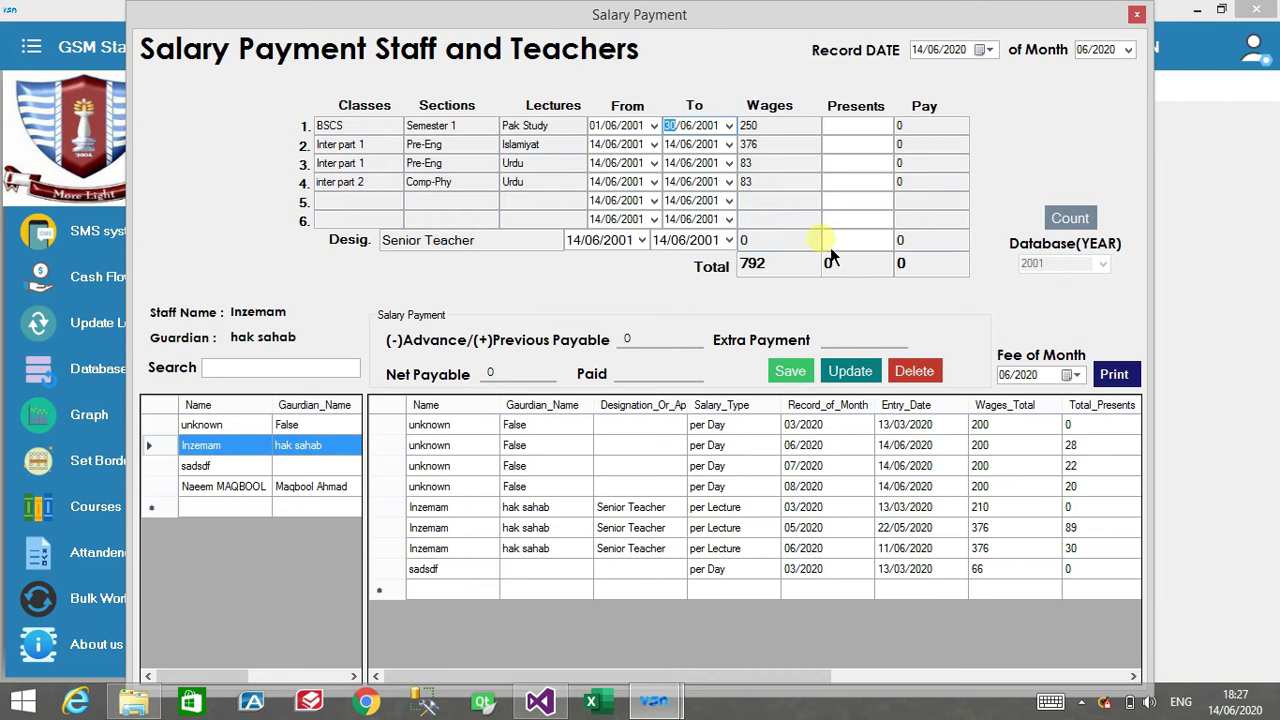
Step: Set the period of the Inter part 1 Islamiyat and Urdu rows to 01/06/2001 through 30/06/2001
left_click(654, 145)
left_click(723, 205)
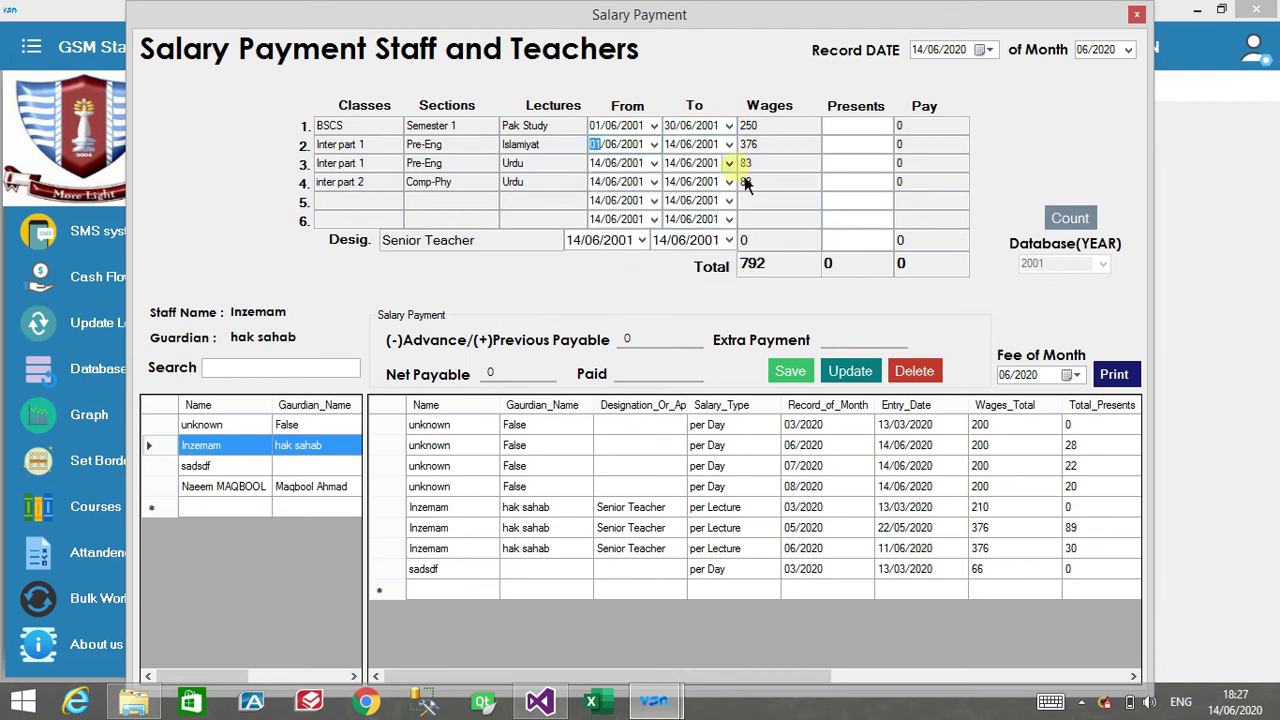
left_click(729, 145)
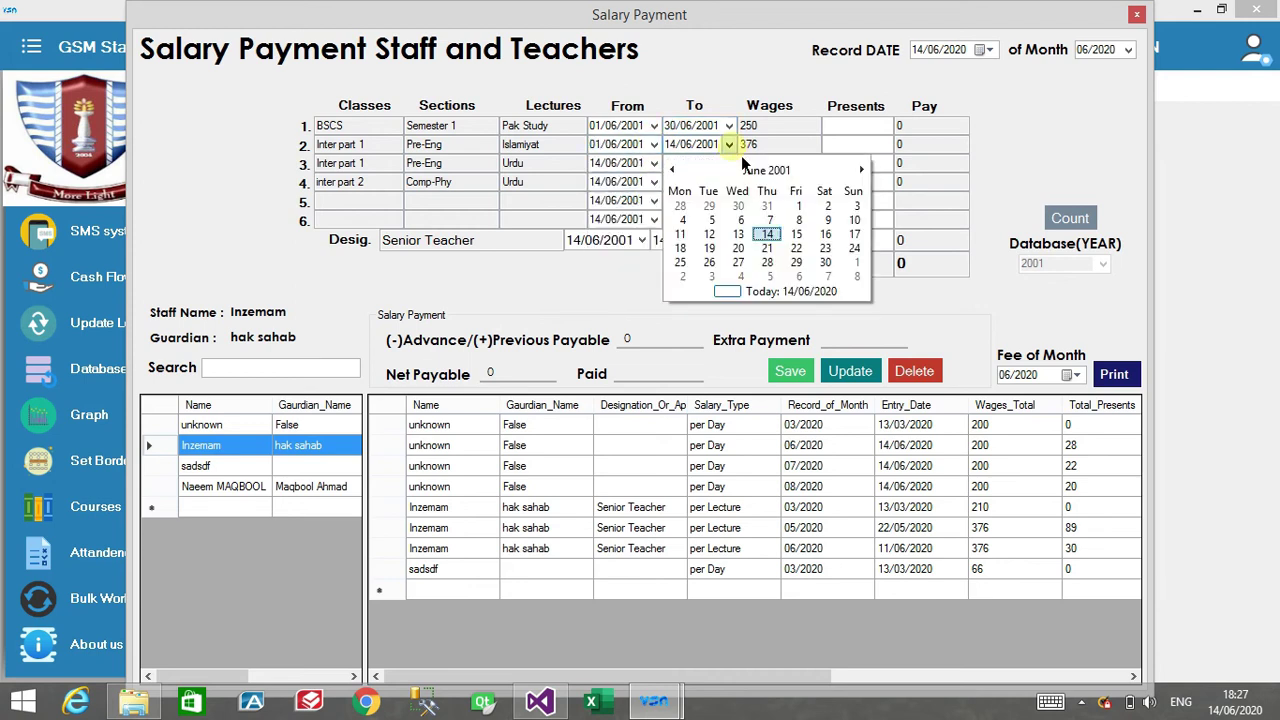
left_click(829, 267)
left_click(654, 163)
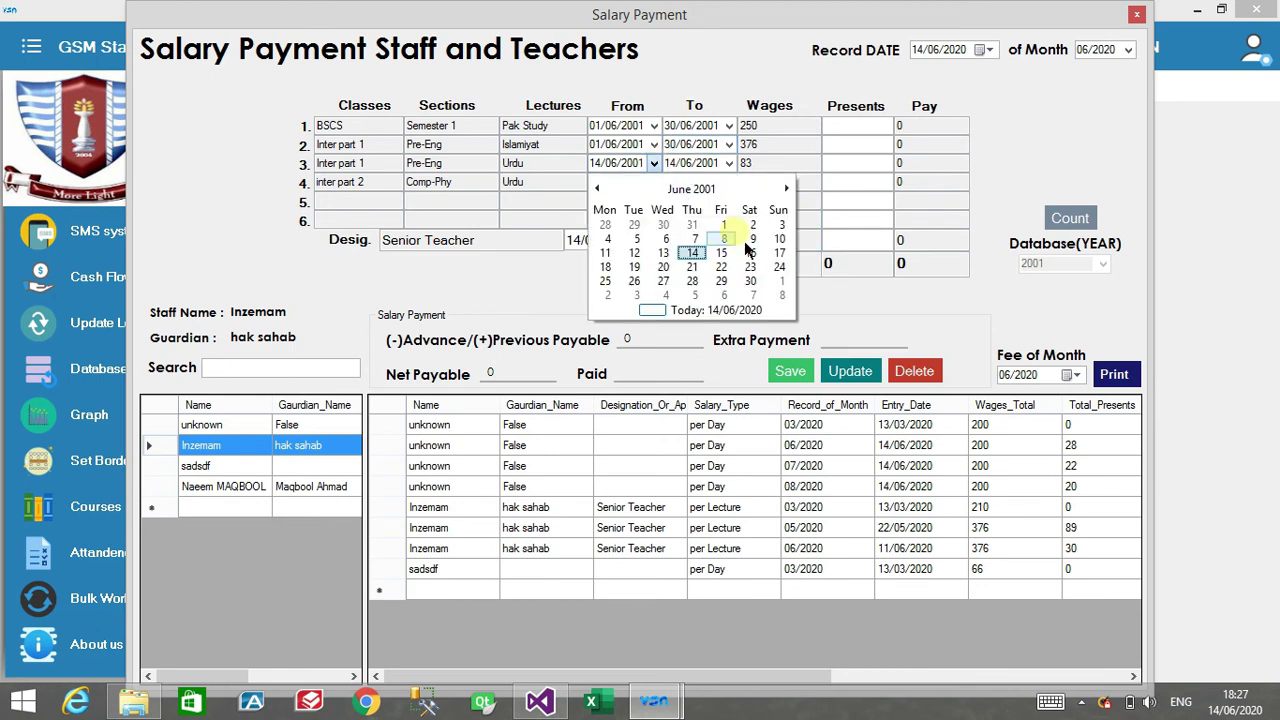
left_click(722, 225)
left_click(729, 163)
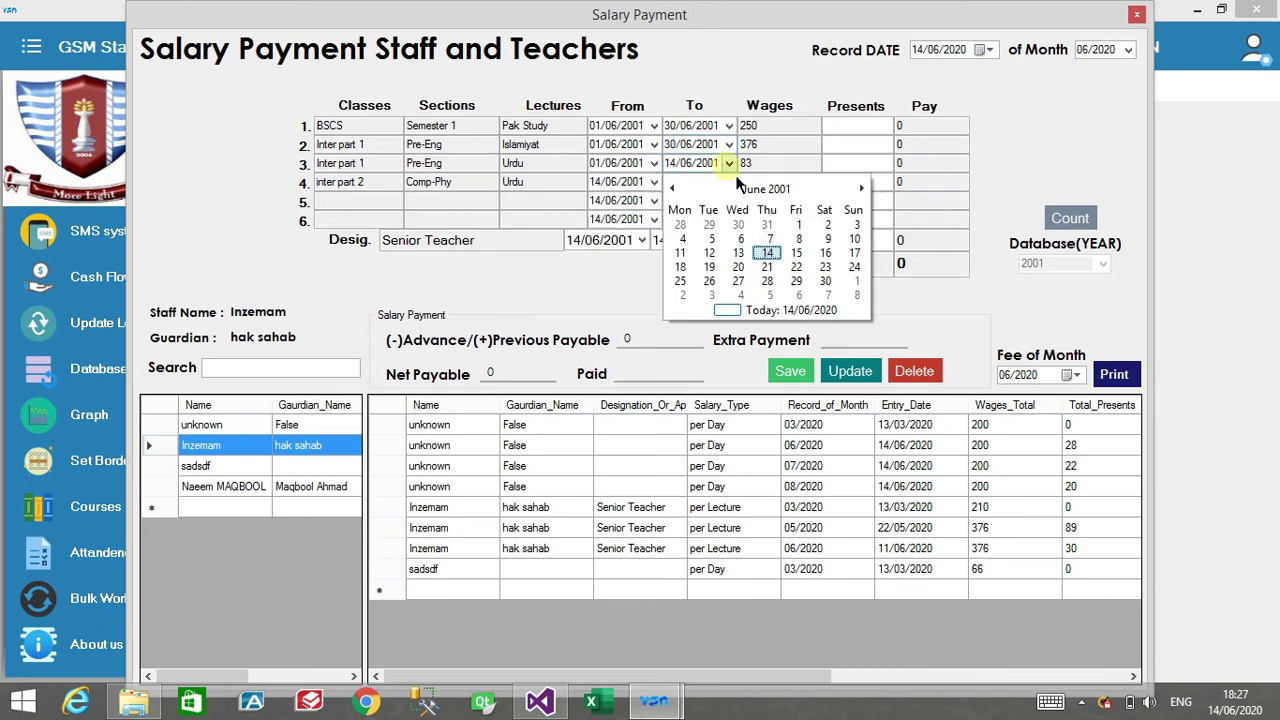
left_click(828, 281)
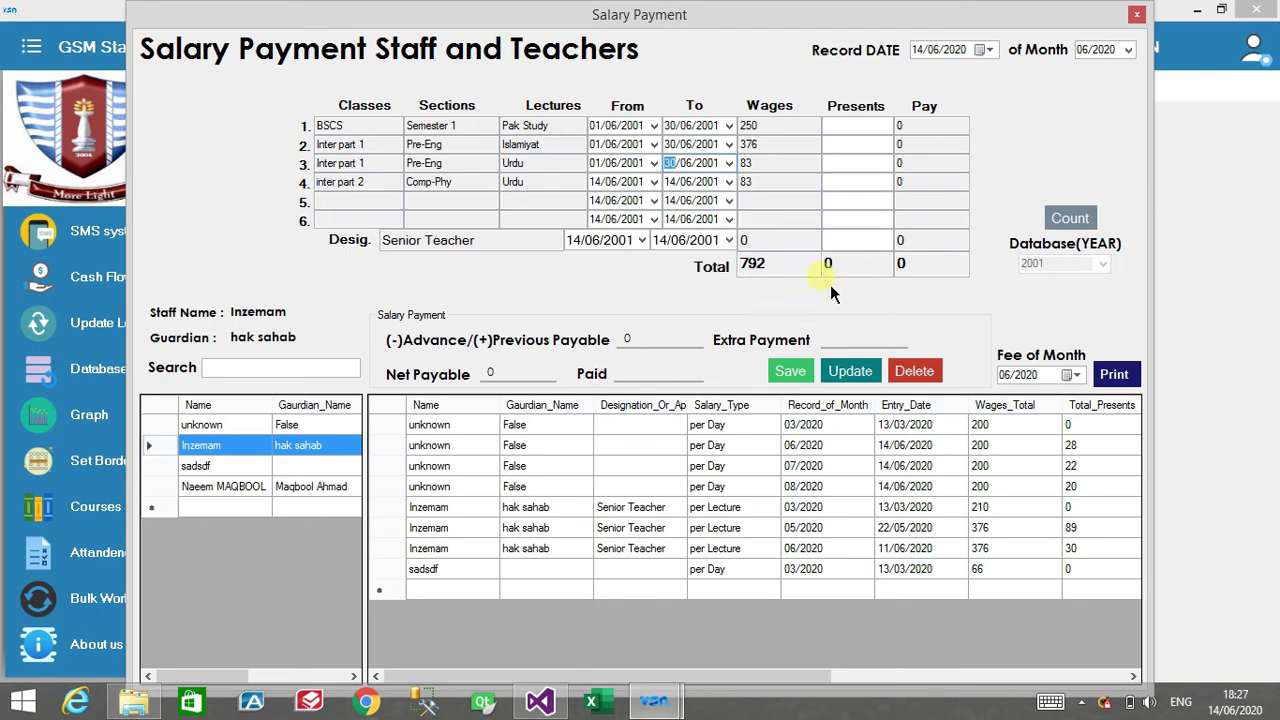
Step: Set the period of the inter part 2 Comp-Phy Urdu row to 01/06/2001 through 30/06/2001
left_click(640, 182)
left_click(654, 182)
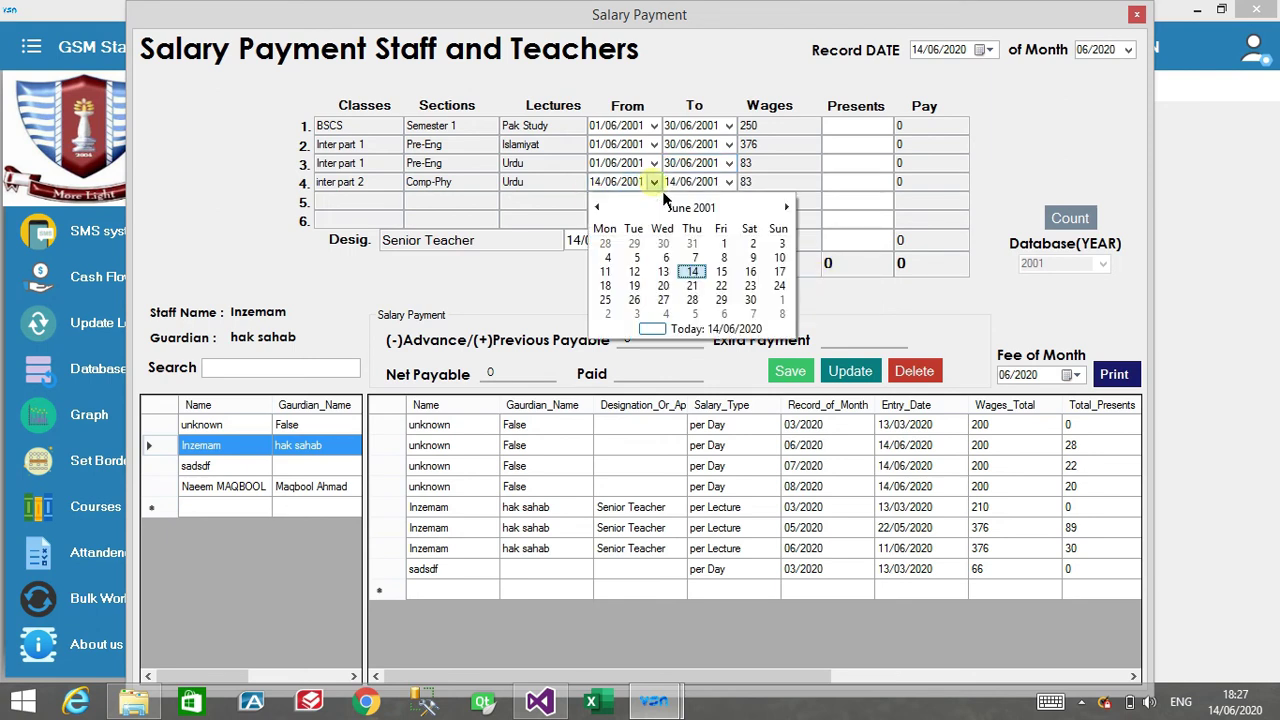
left_click(731, 247)
left_click(731, 183)
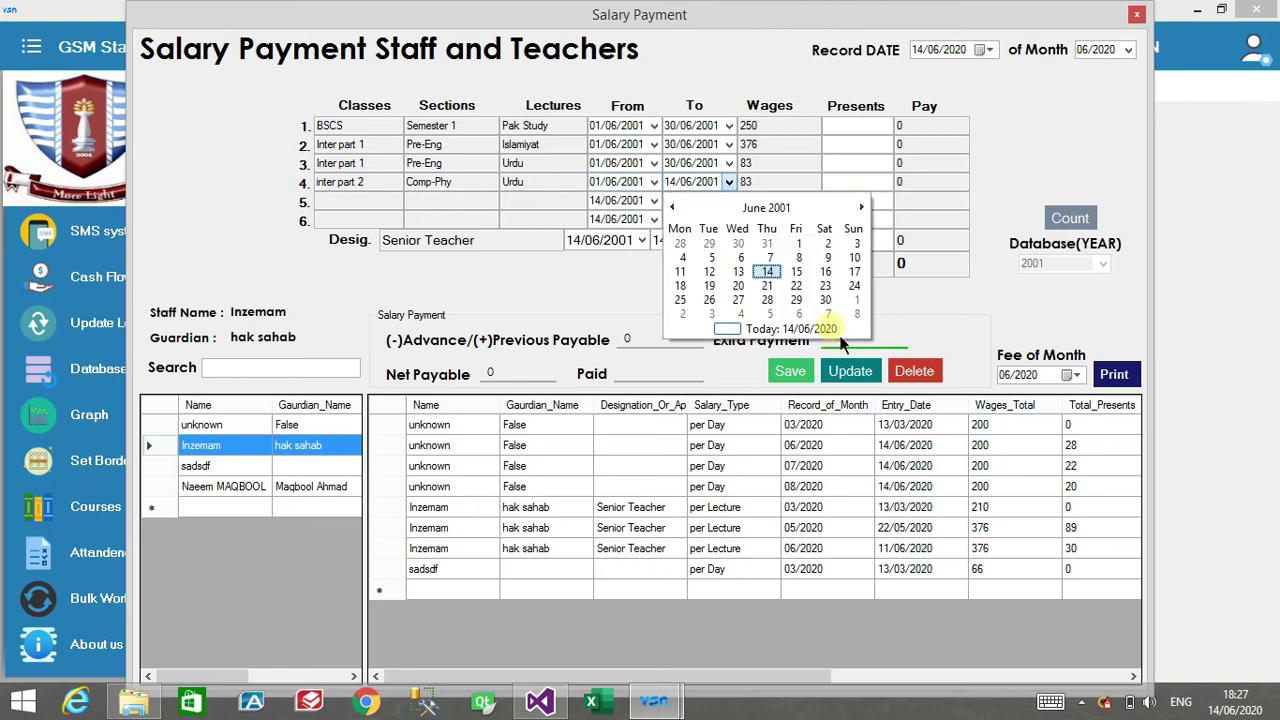
left_click(825, 302)
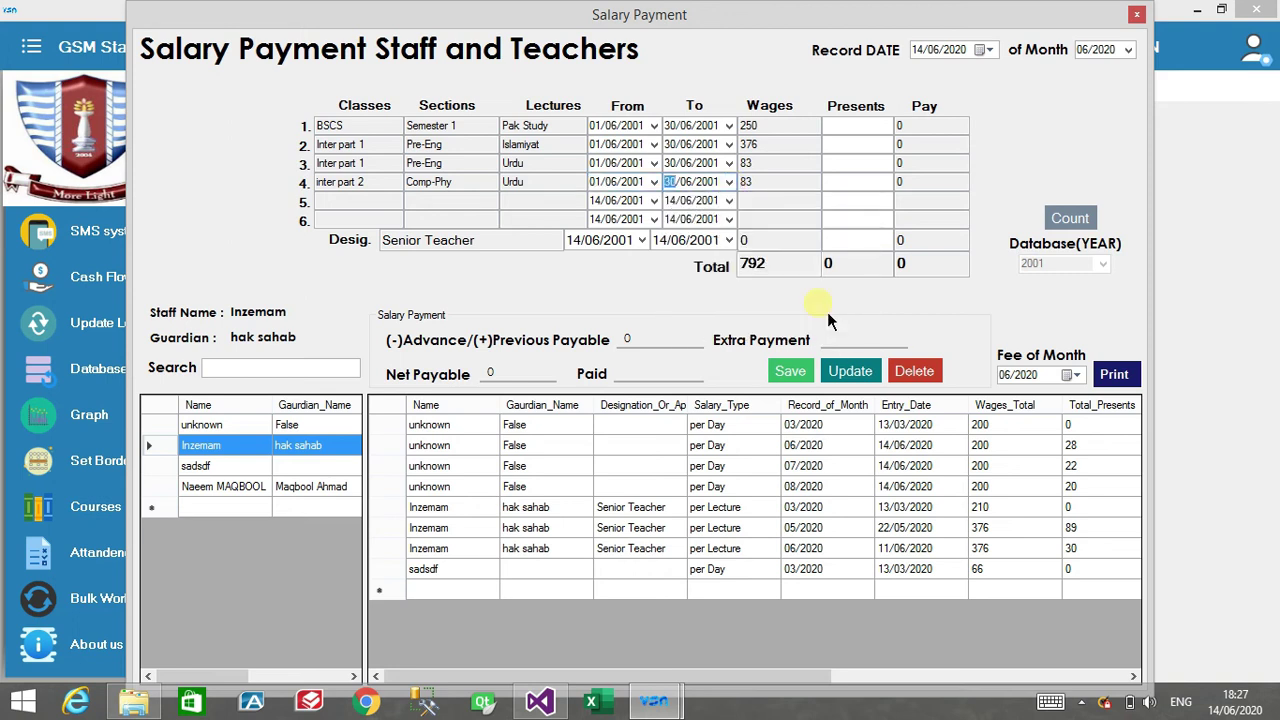
Step: Enter the presents for the four lecture rows as 2, 1, 20 and 20
left_click(864, 131)
left_click(849, 130)
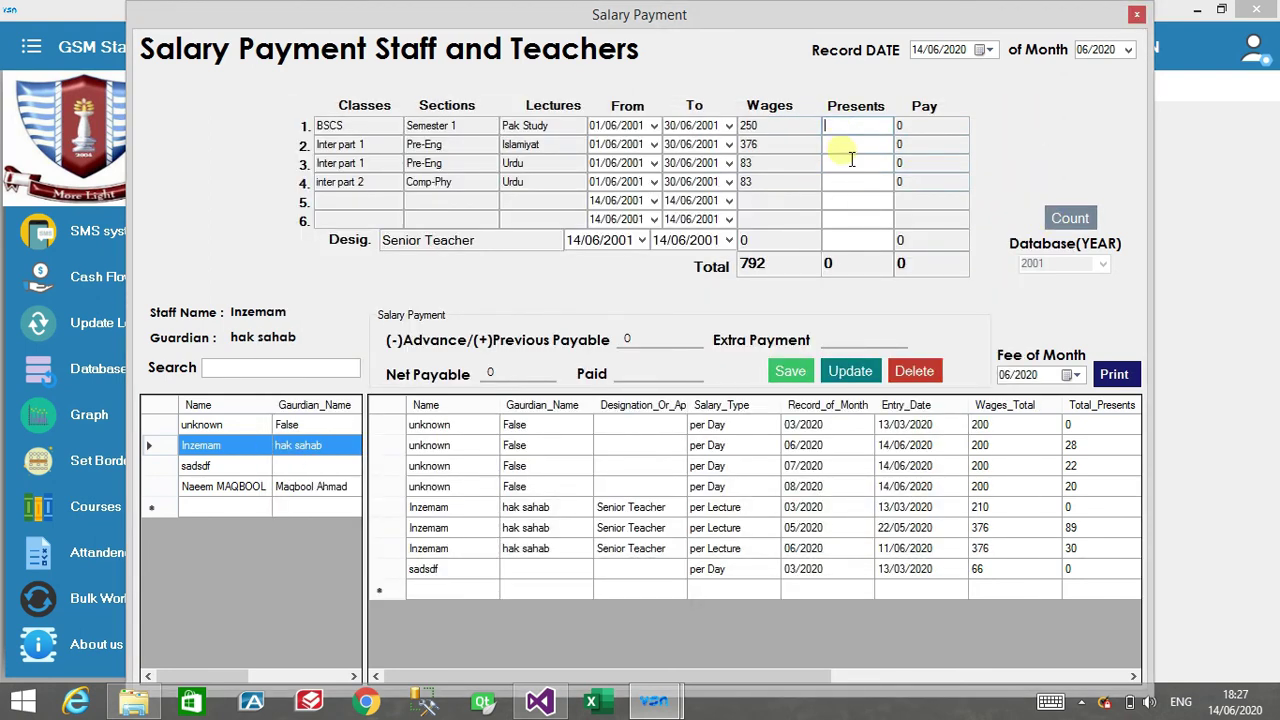
type("2")
left_click(847, 151)
type("18")
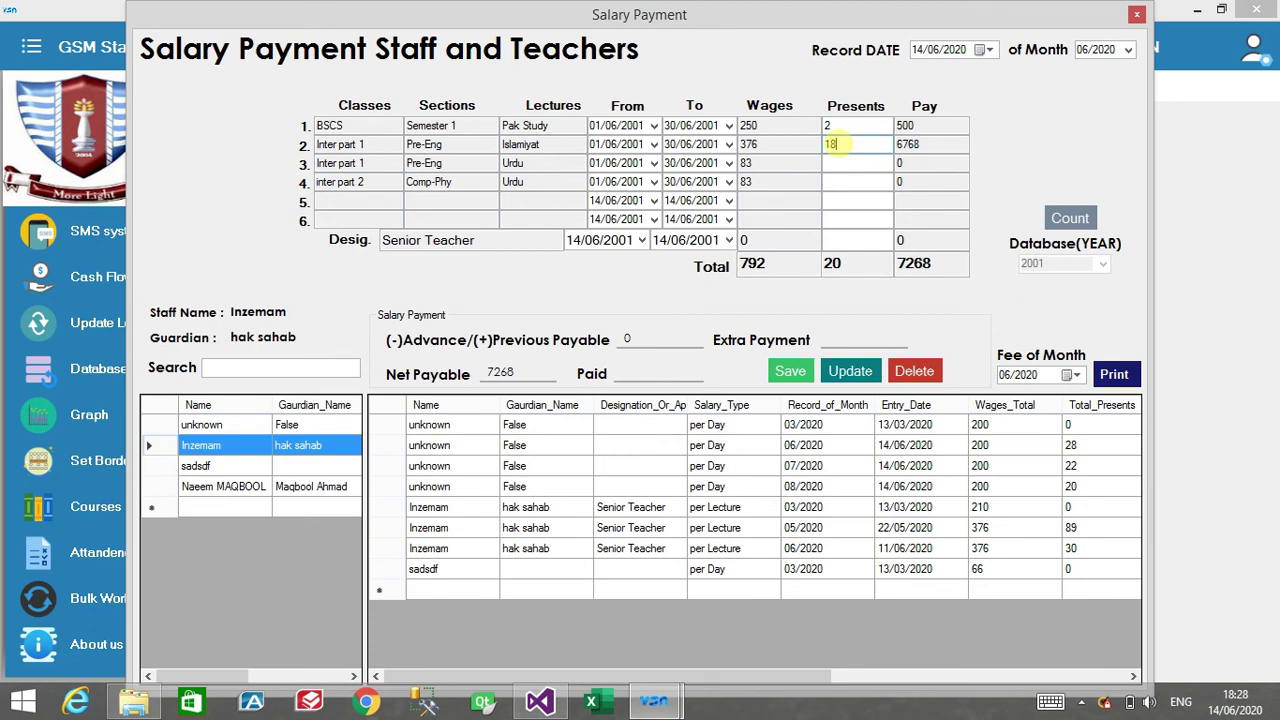
key("BackSpace")
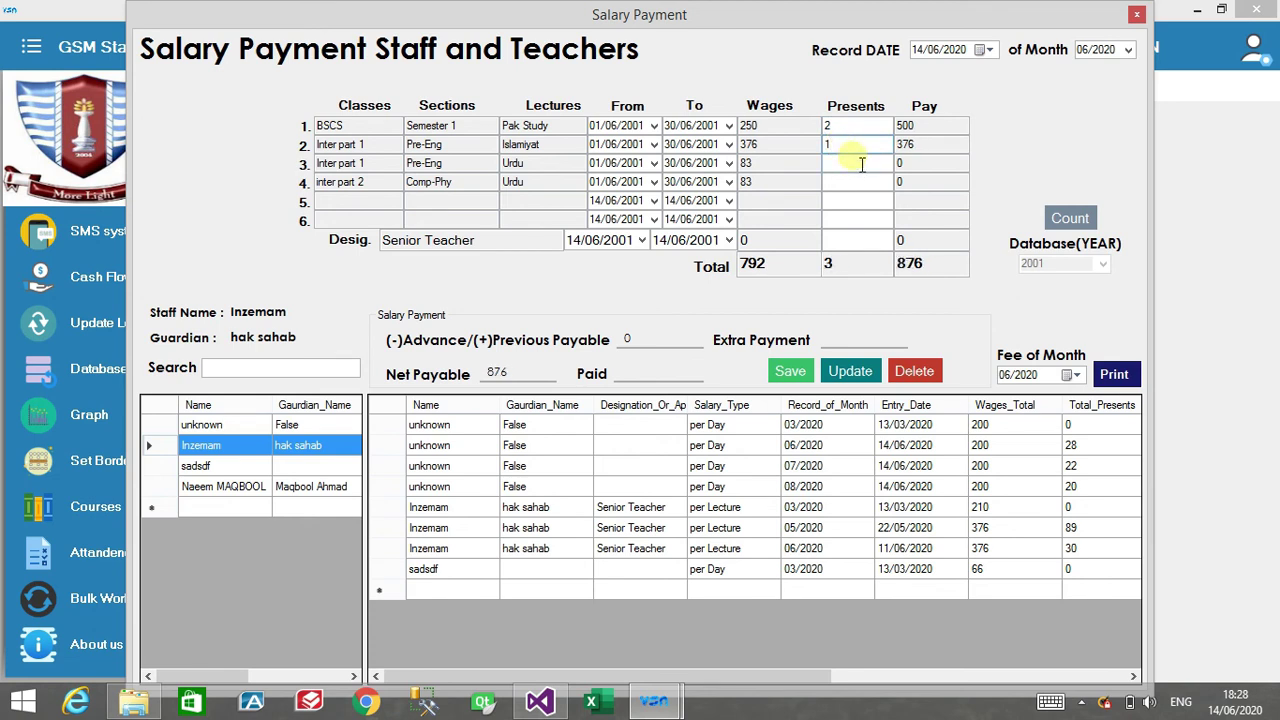
left_click(848, 164)
type("2")
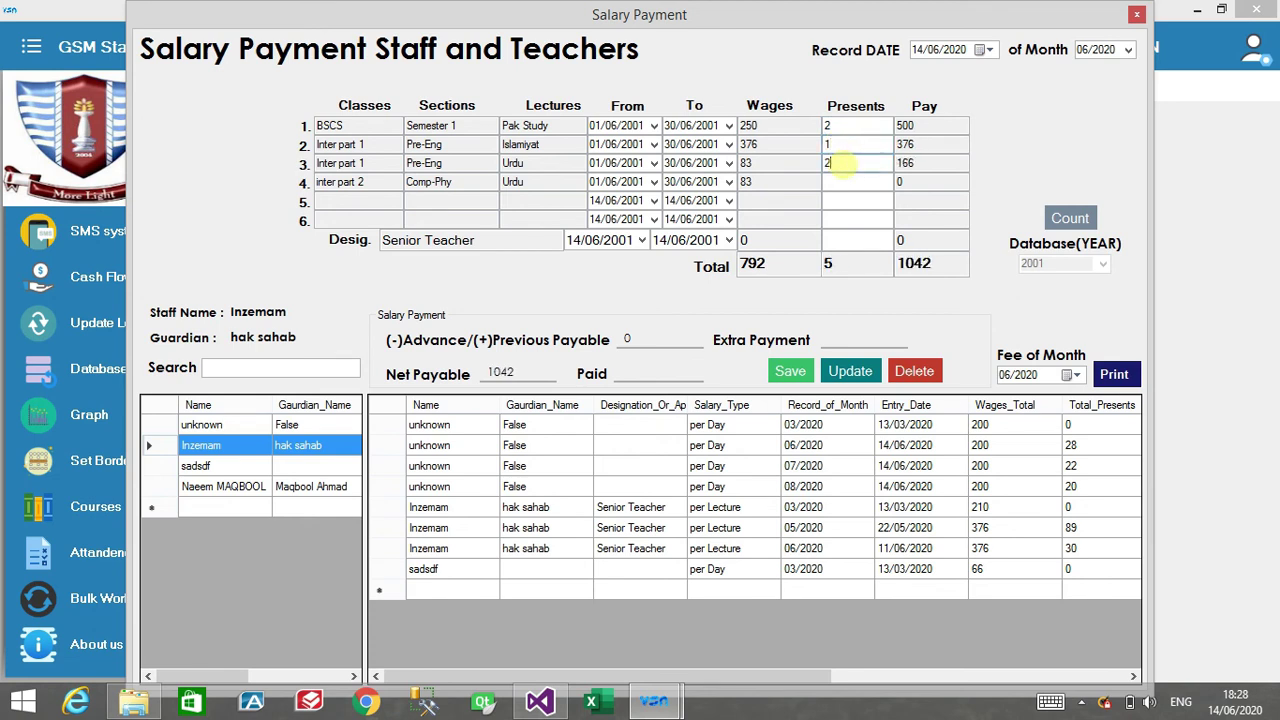
type("0")
left_click(846, 183)
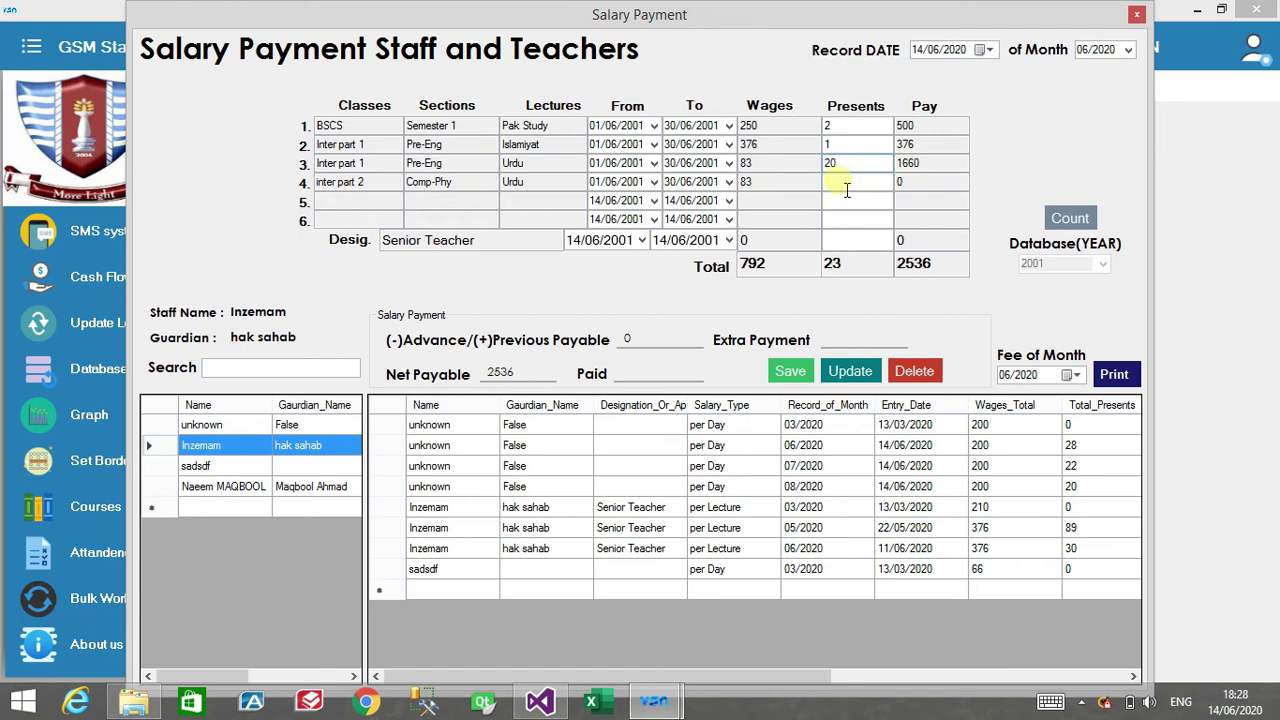
type("20")
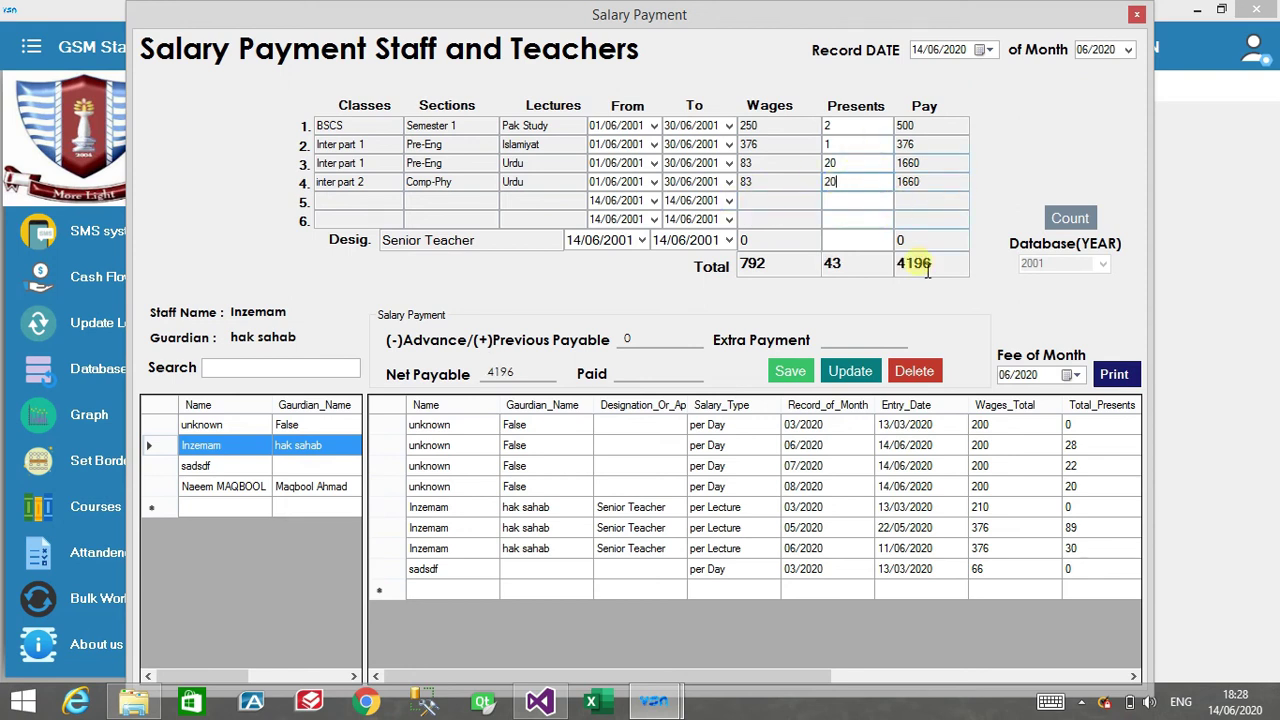
Step: Examine the total pay, net payable, advance or previous payable, extra payment and paid fields of the salary form
left_click_drag(940, 268, 851, 266)
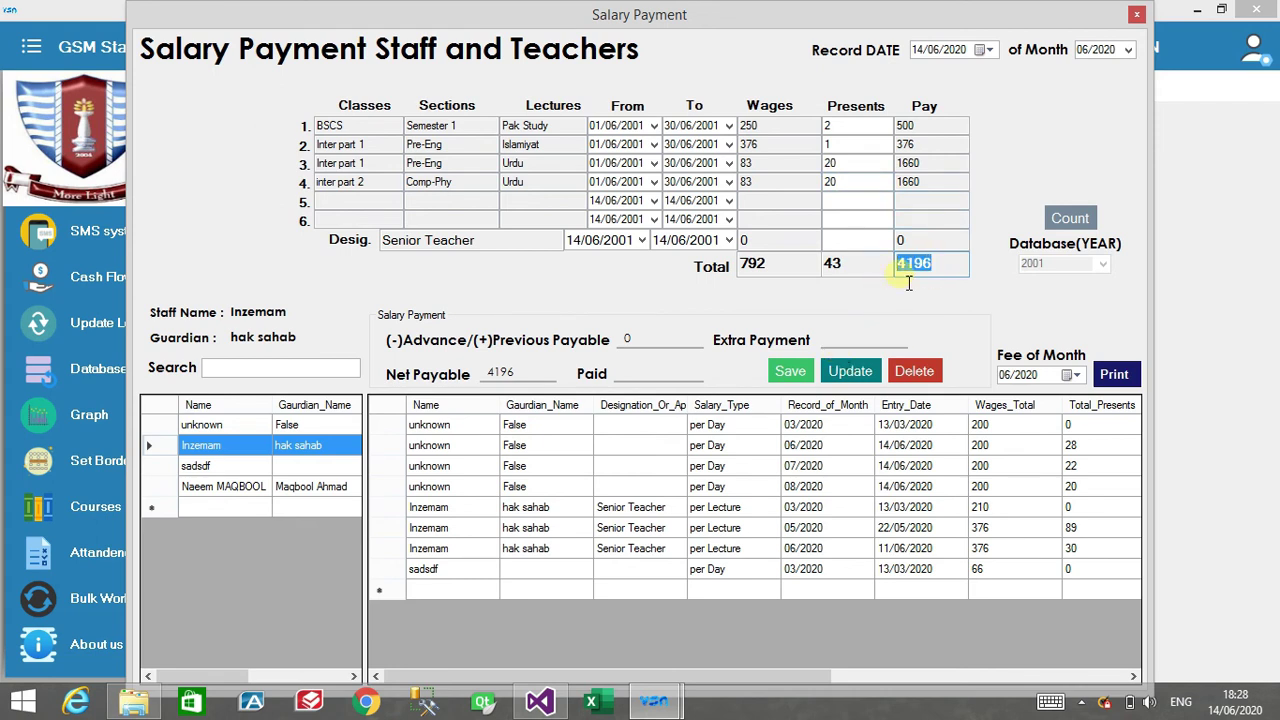
double_click(503, 373)
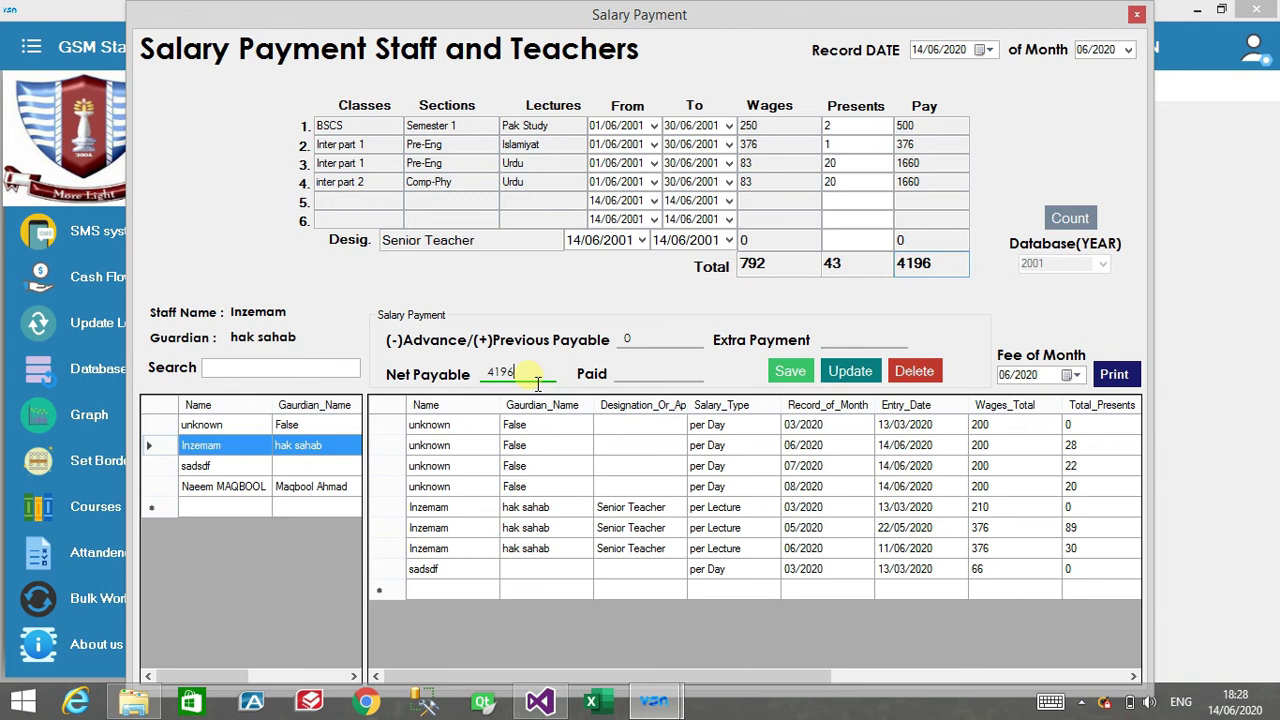
double_click(627, 339)
left_click(886, 340)
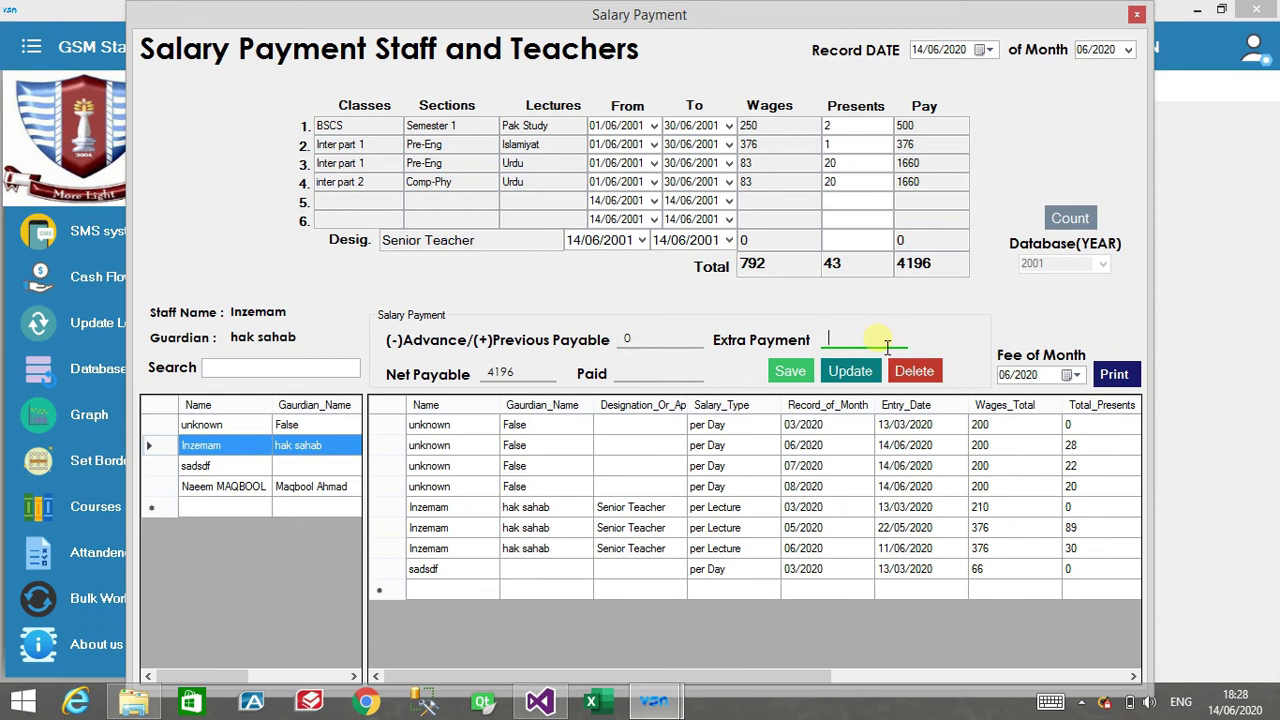
left_click(677, 380)
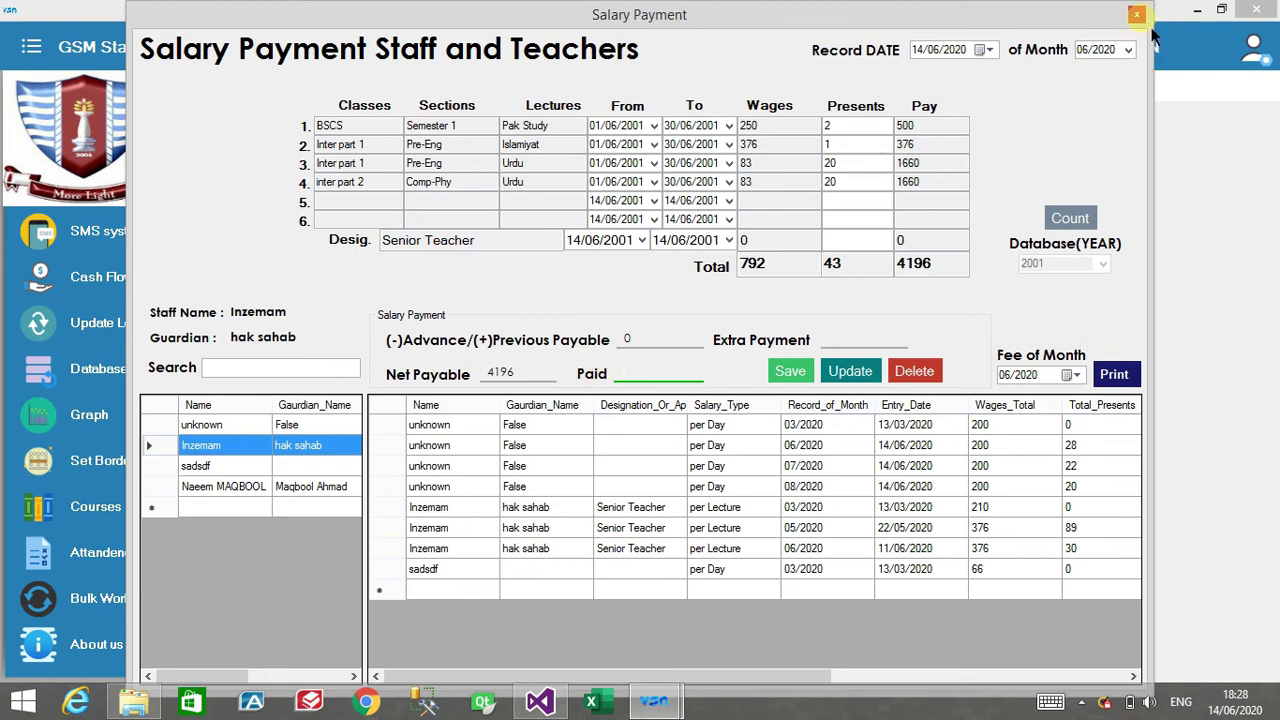
Step: Examine the saved payment records across their columns, from the employee's name through to the paid amount
left_click(993, 465)
key("Down")
key("Down")
key("Left")
key("Left")
key("Left")
key("Left")
key("Left")
key("Right")
key("Right")
key("Right")
key("Right")
key("Right")
key("Right")
key("Right")
key("Right")
key("Right")
key("Right")
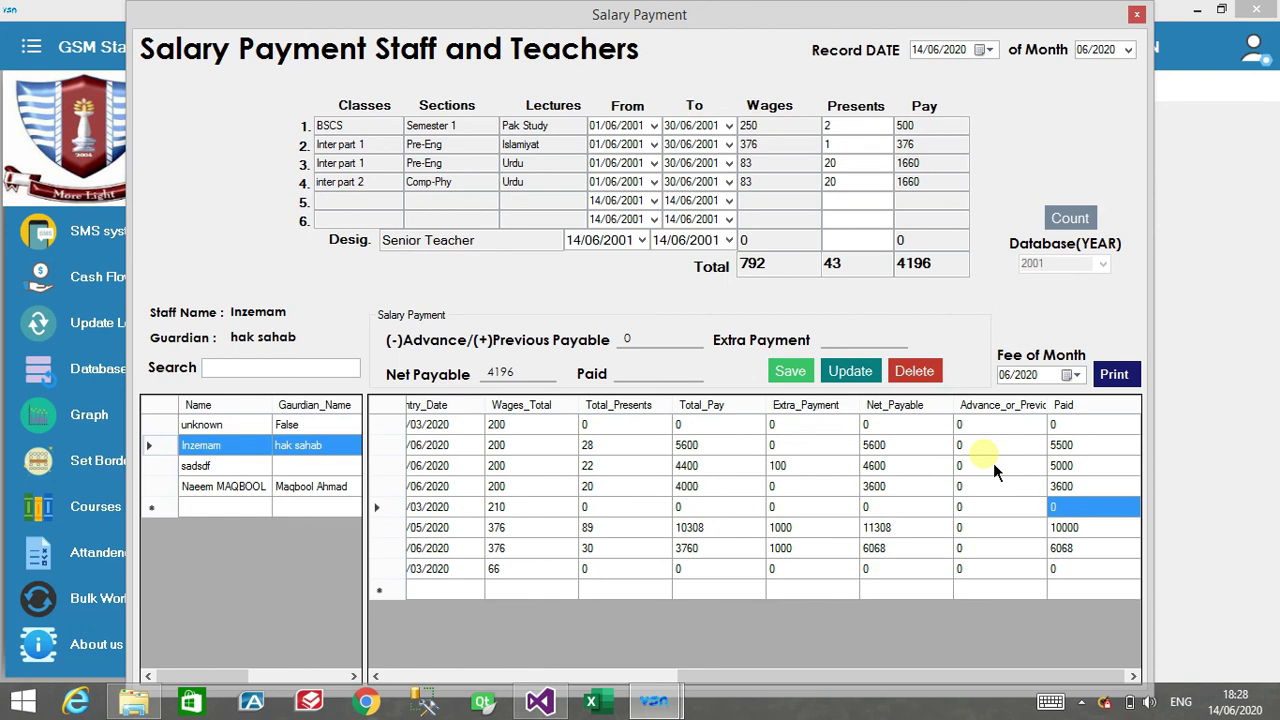
left_click_drag(975, 680, 681, 680)
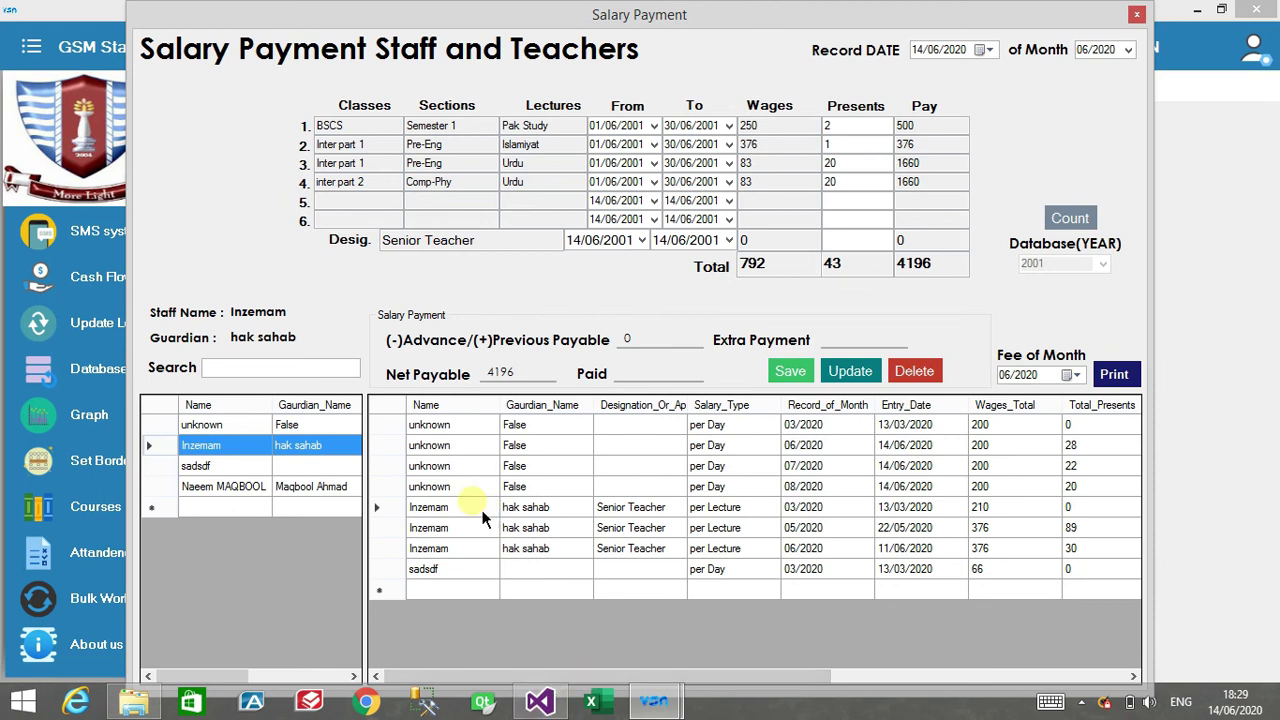
Step: Look through the senior teacher's saved payment records for 03/2020, 05/2020 and 06/2020, ending on 05/2020
left_click(475, 536)
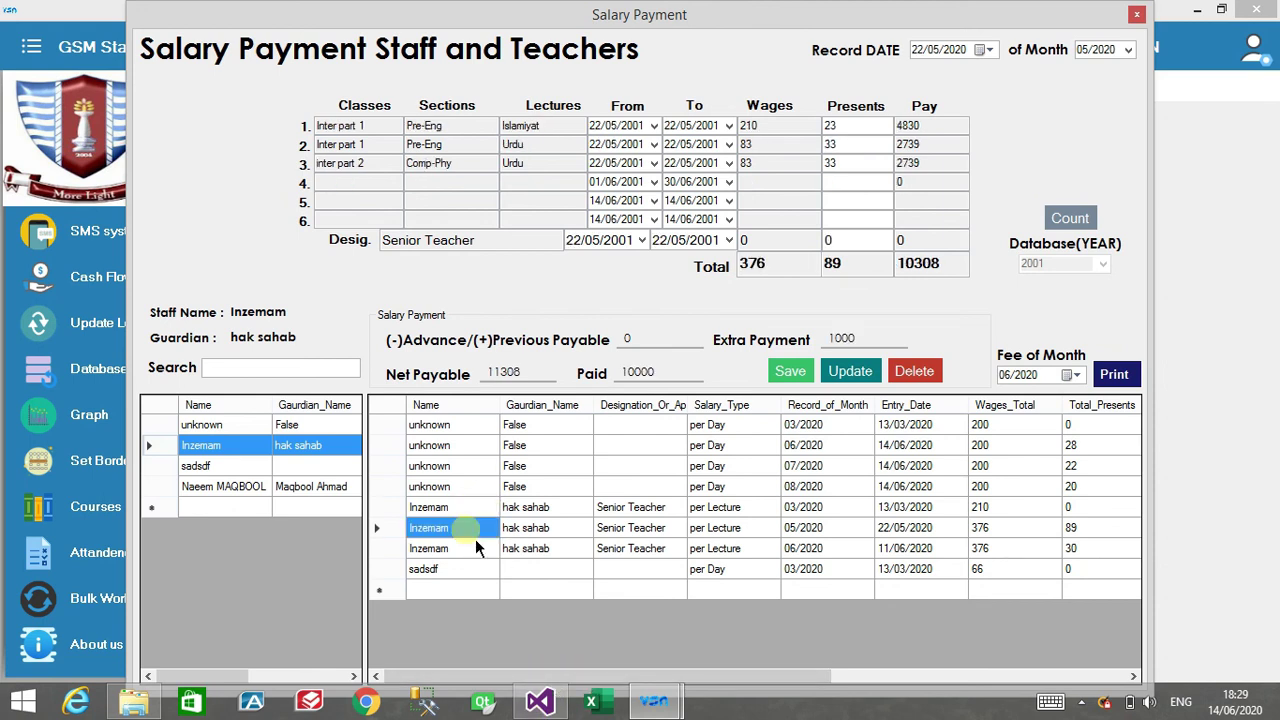
left_click(474, 516)
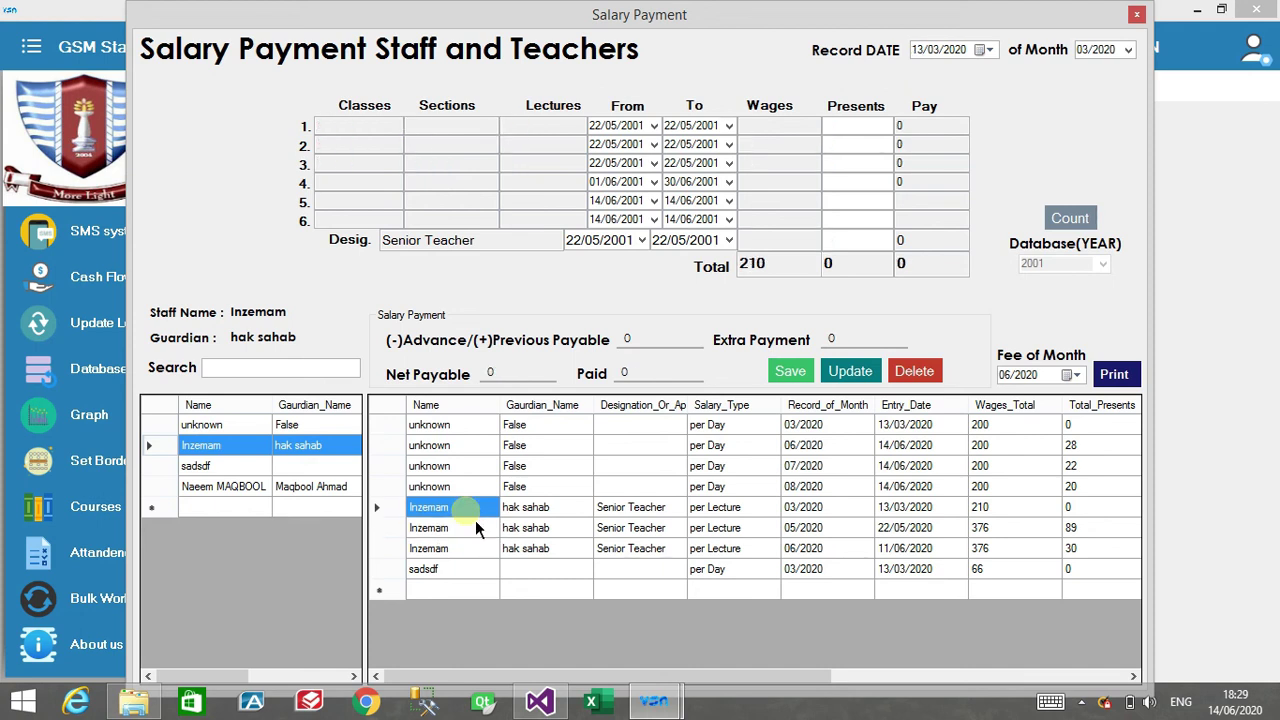
left_click(474, 536)
left_click(474, 553)
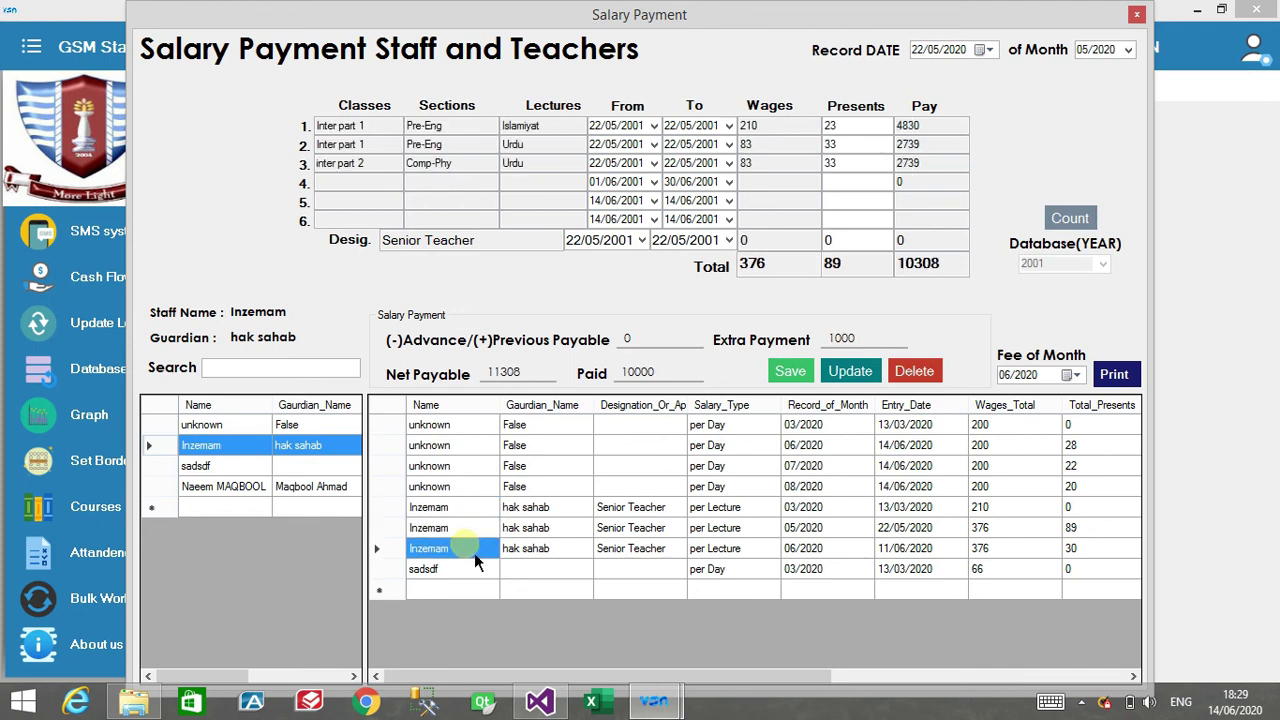
left_click(473, 530)
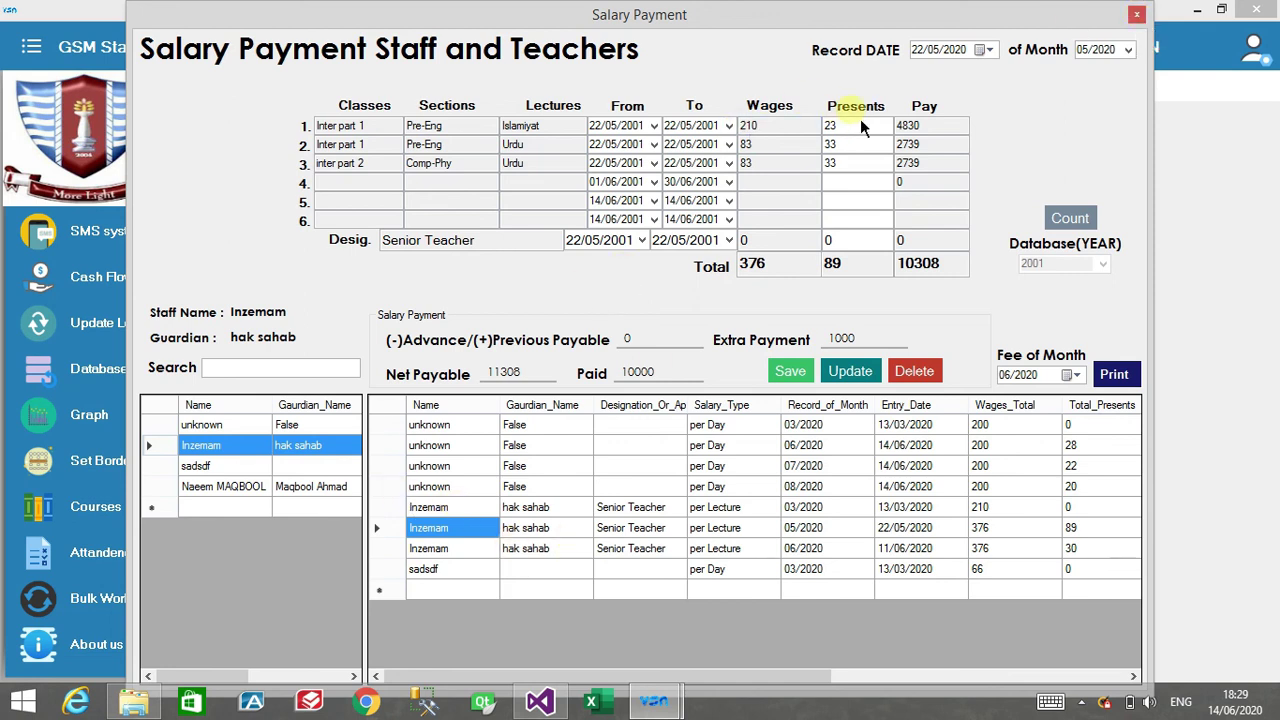
Step: Close the salary payment form and open the Cash Flow overview to examine the 06/2020 staff and fee totals
left_click(1146, 24)
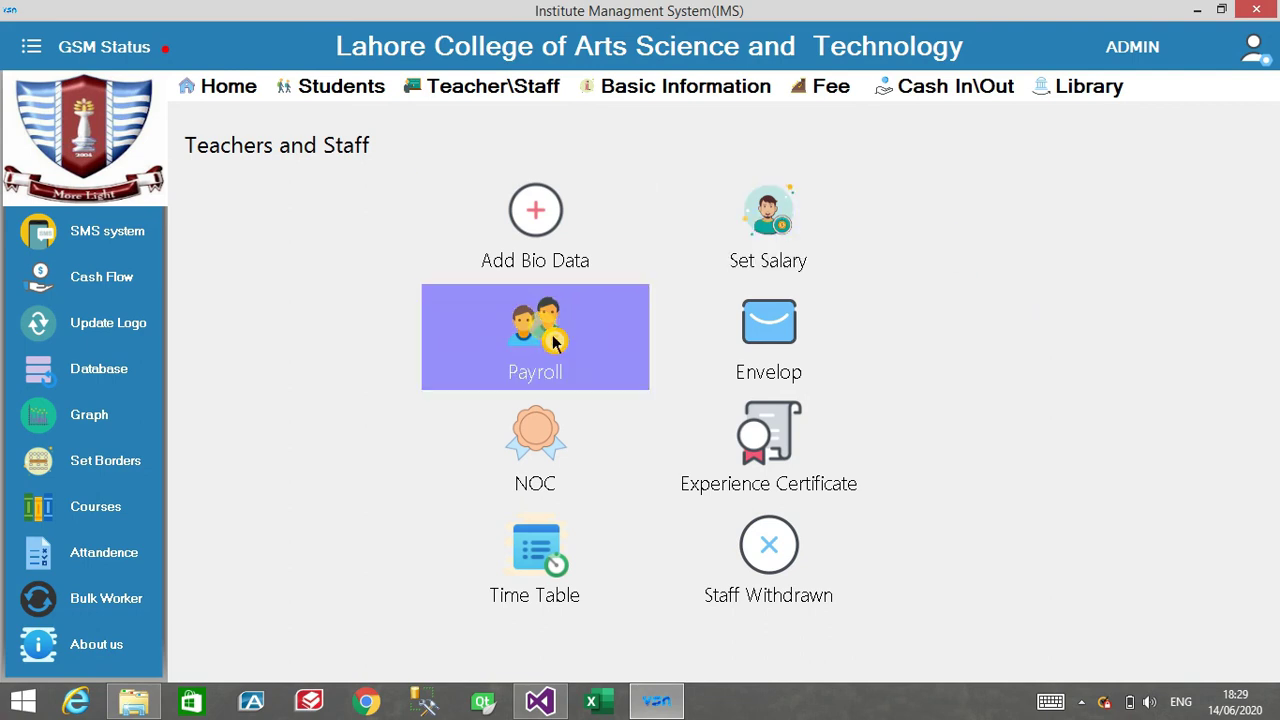
left_click(143, 290)
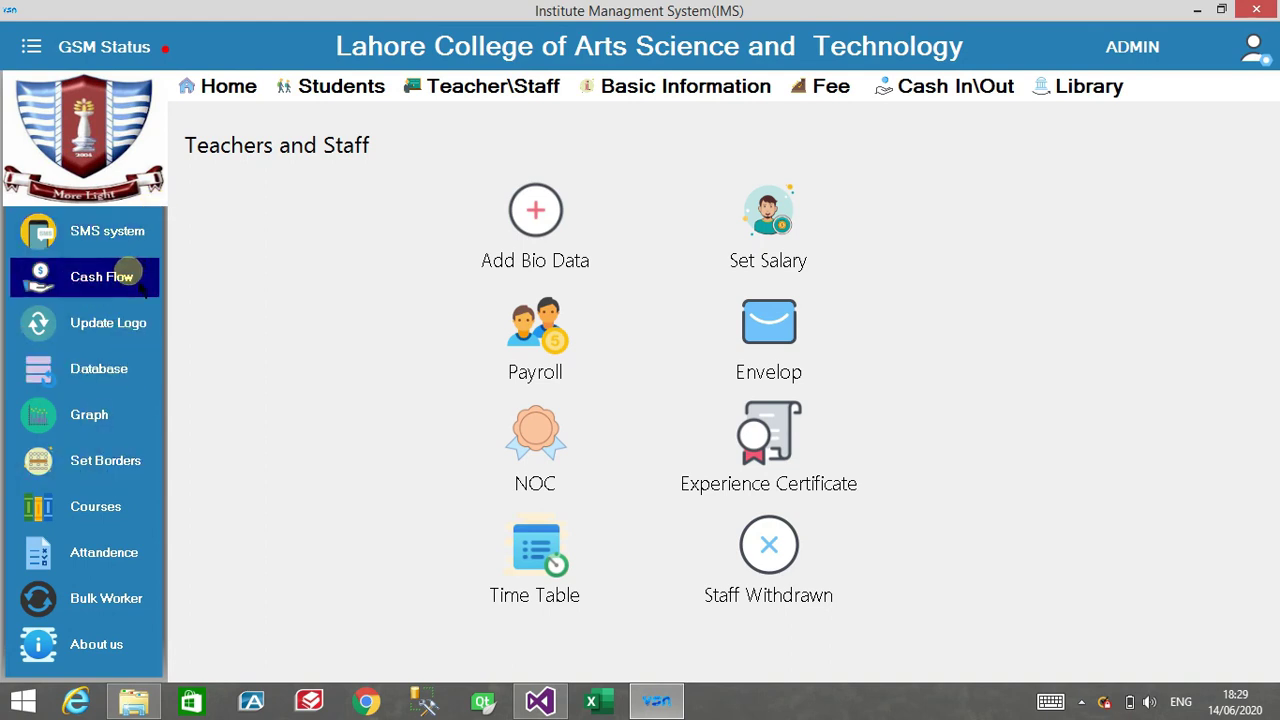
left_click(142, 287)
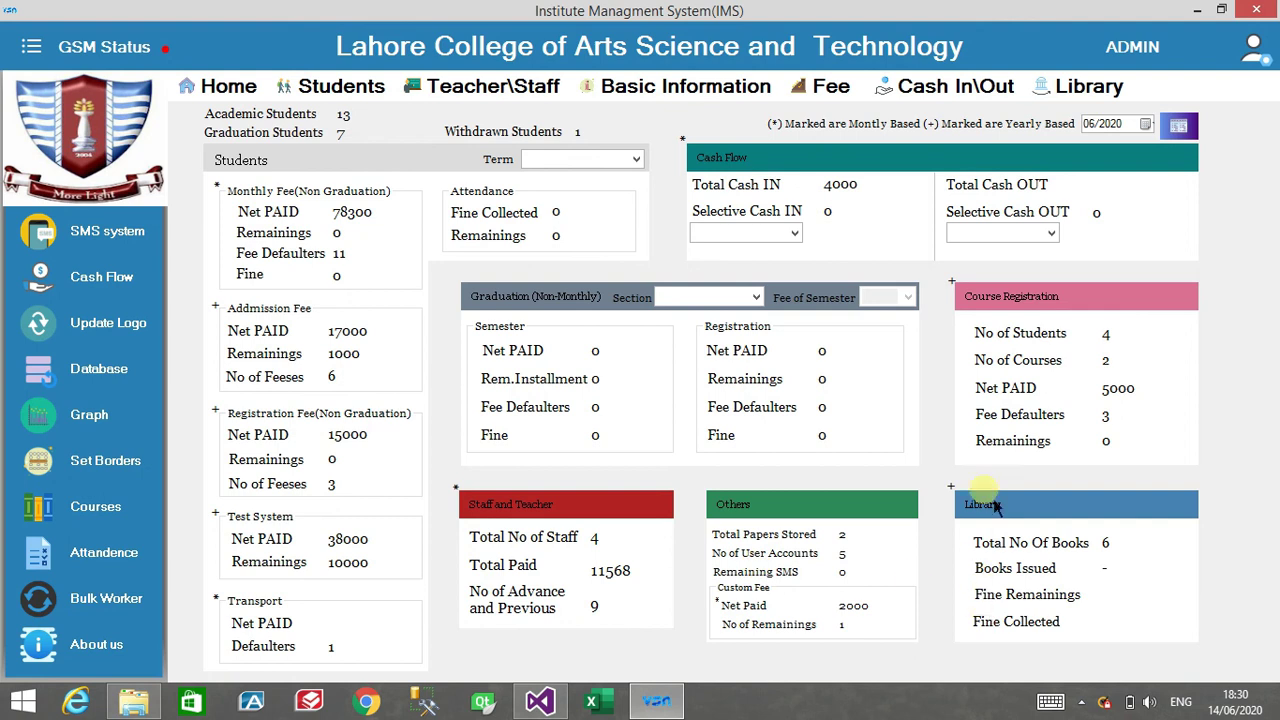
key("super+c")
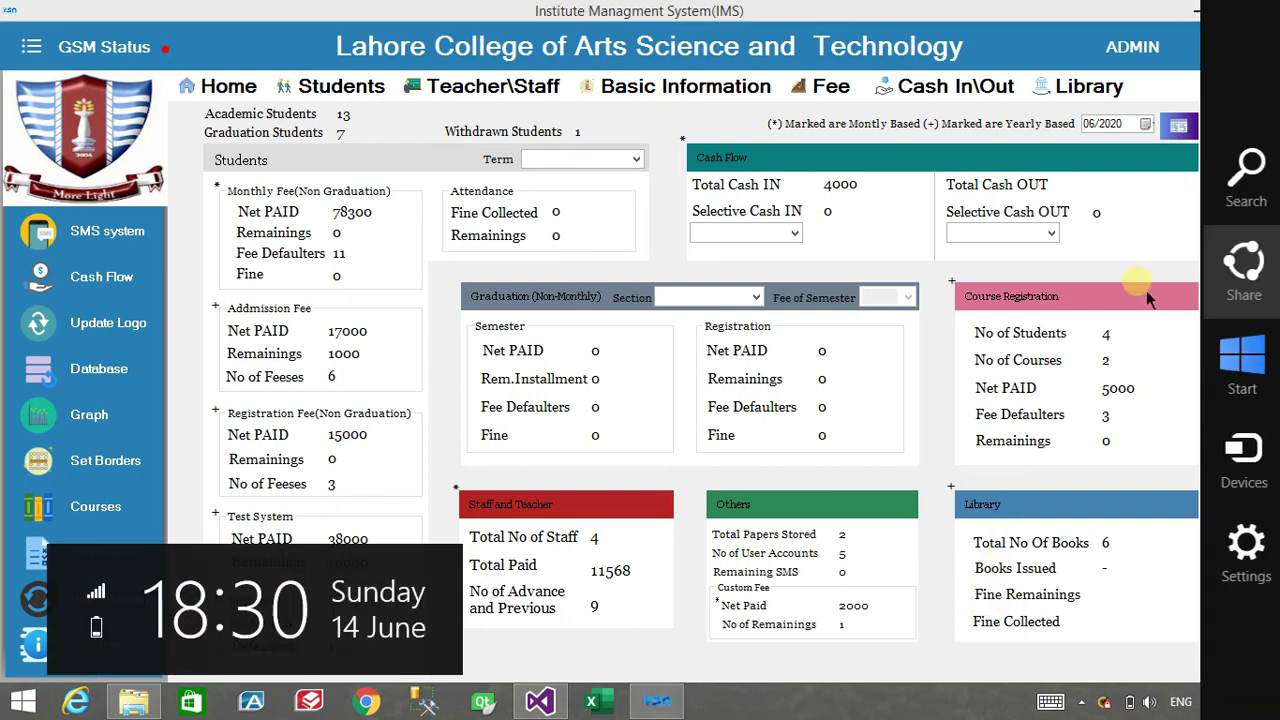